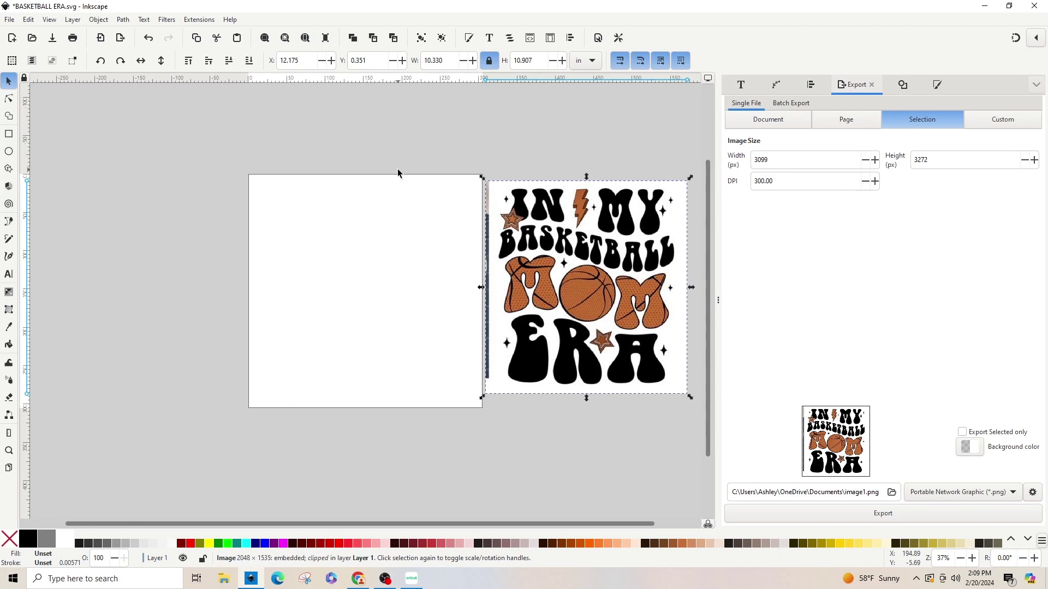
Start a new text object with the Text tool in the upper-left area of the blank page
left_click(9, 273)
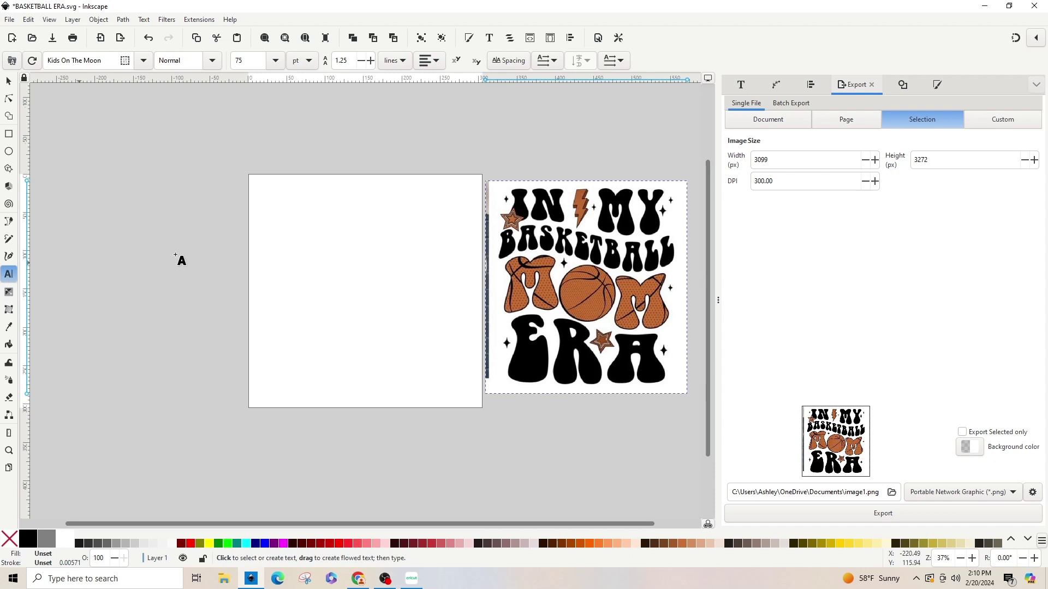
left_click(270, 229)
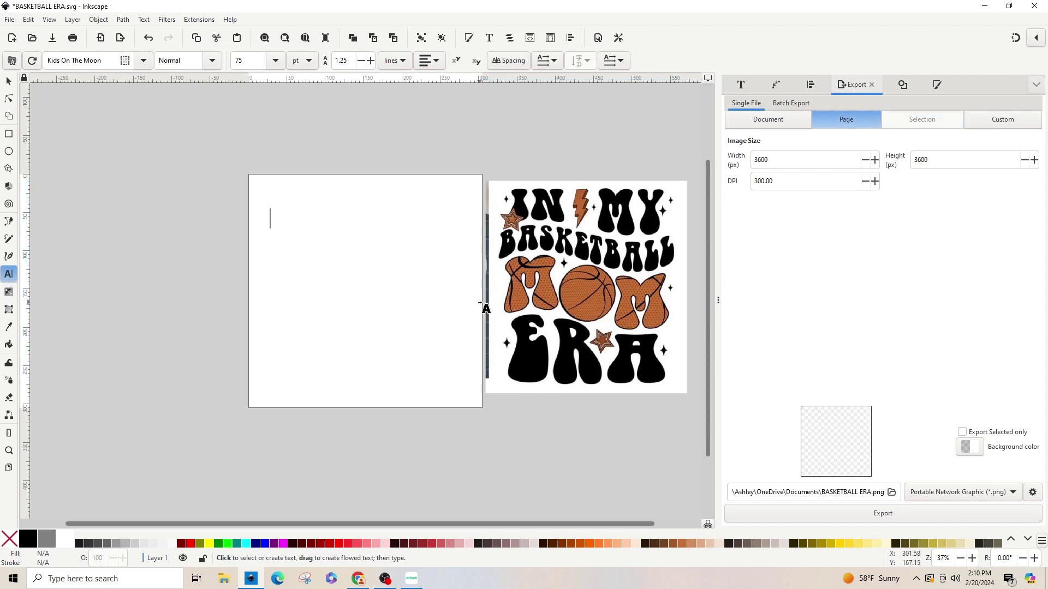
type("Kasket")
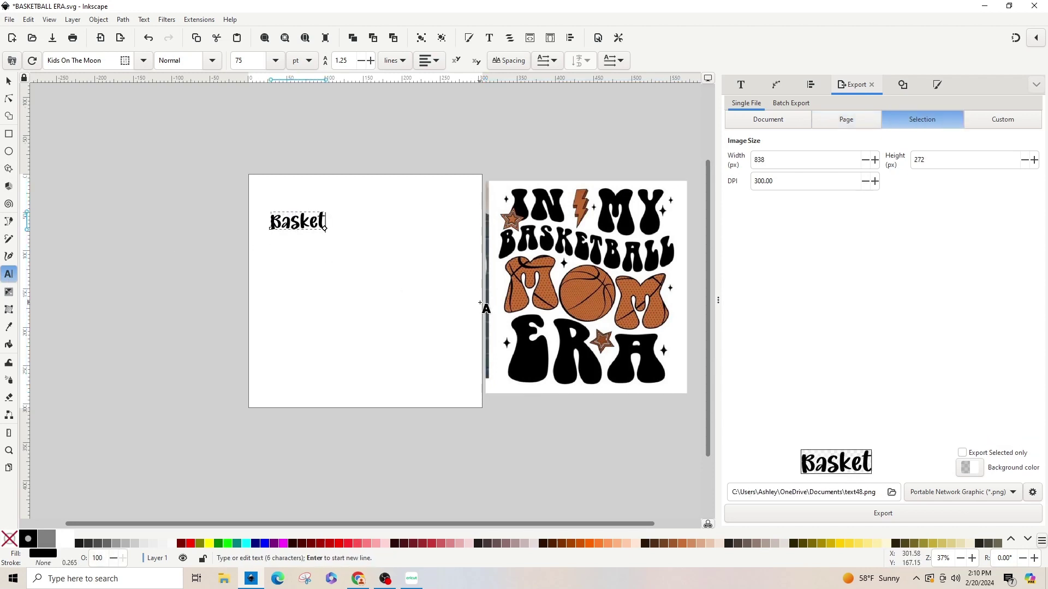
key("BackSpace")
key("BackSpace")
key("BackSpace")
key("BackSpace")
key("BackSpace")
key("BackSpace")
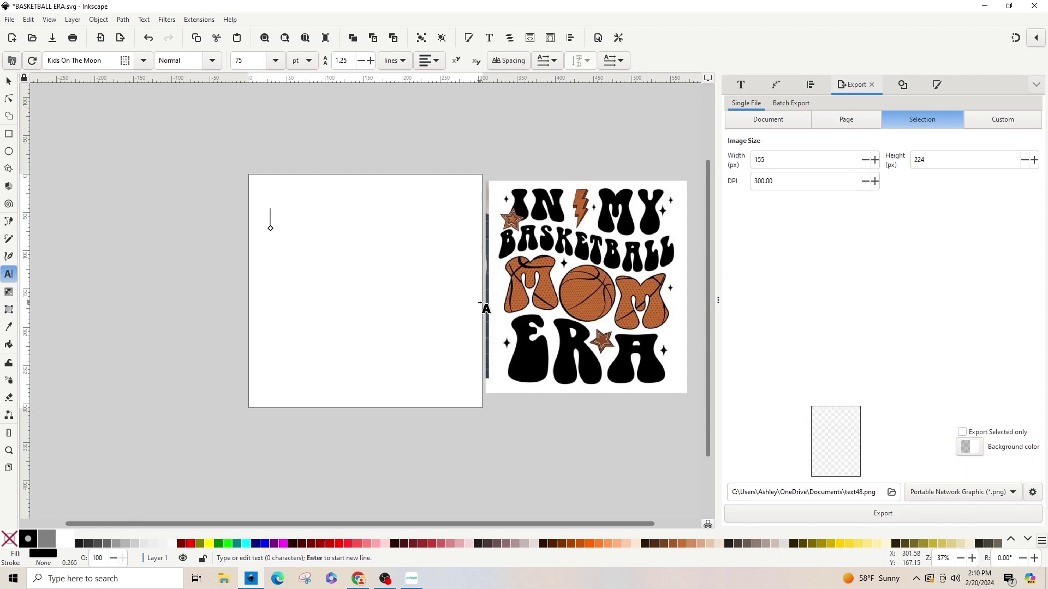
Enter the words BASKETBALL, GIRL and ERA in capitals on three separate lines of the text object
type("BASKETBALL")
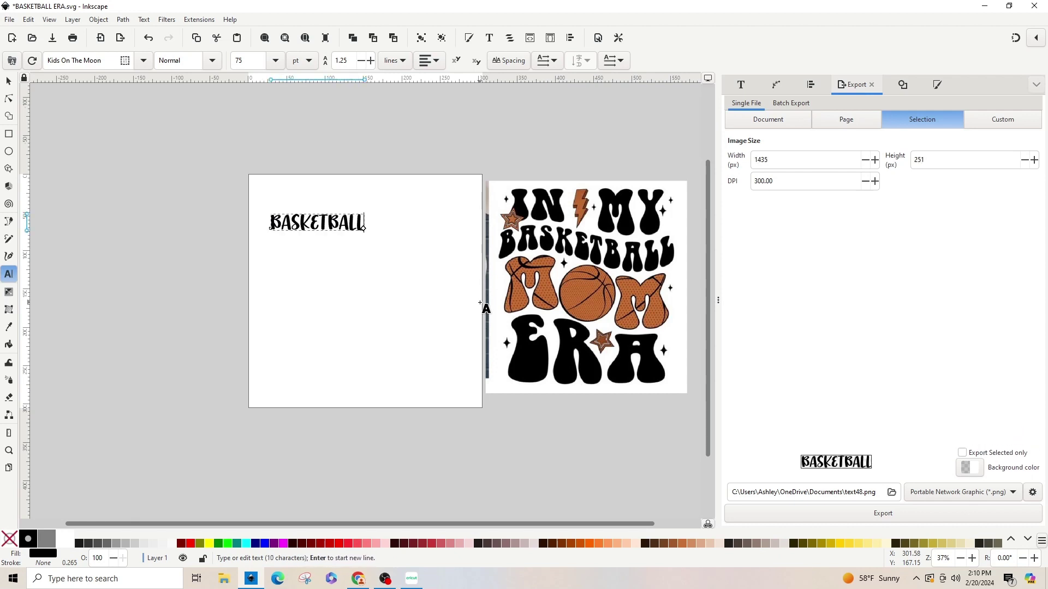
key("Return")
type("GIRL")
key("Return")
type("ERA")
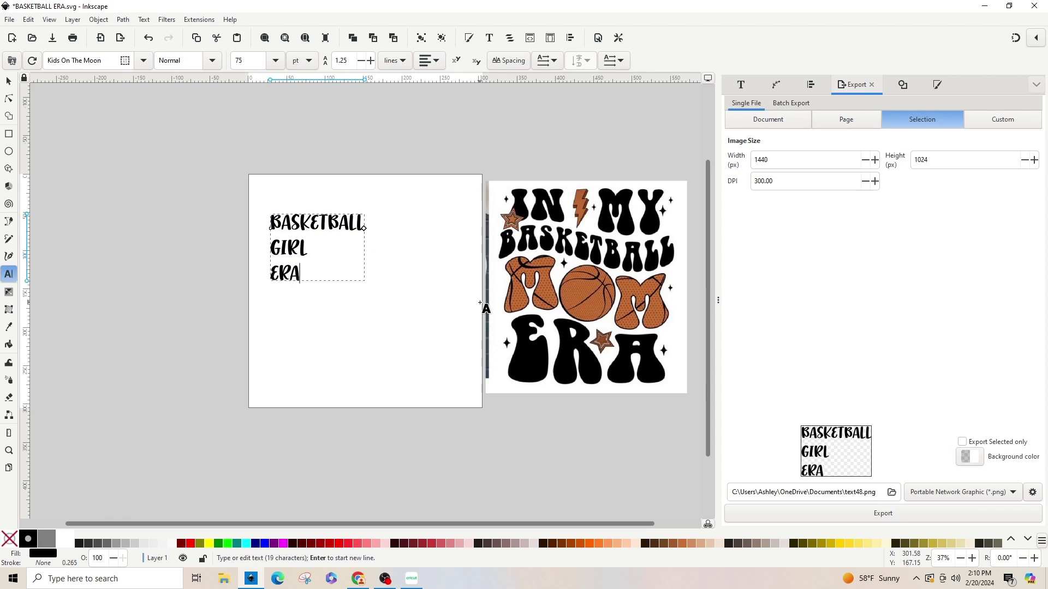
Change the font of all three text lines to Retro Groovy and finish editing the text
left_click_drag(345, 279, 250, 226)
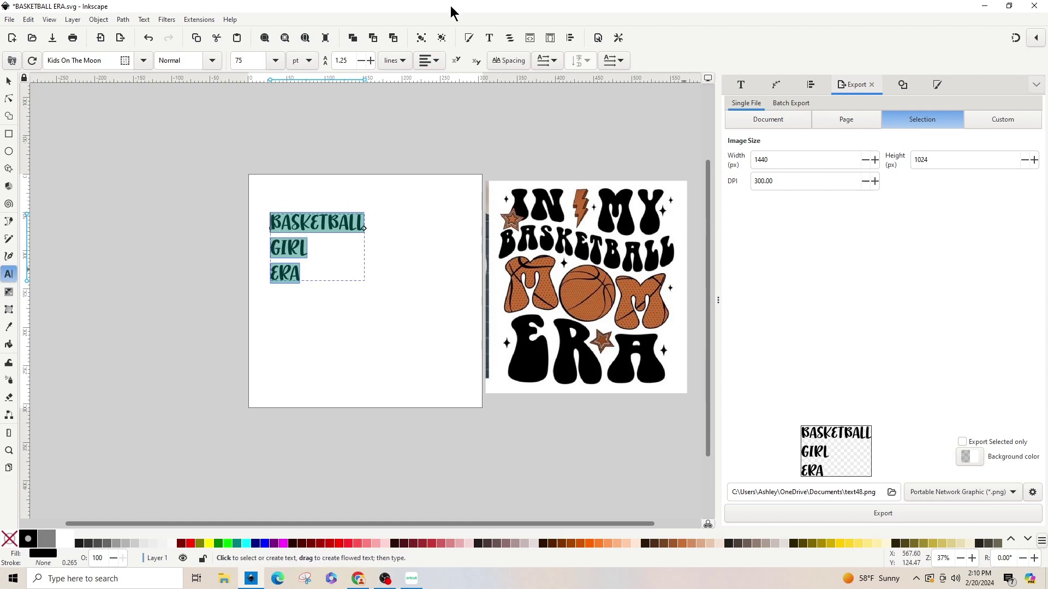
triple_click(99, 67)
type("R")
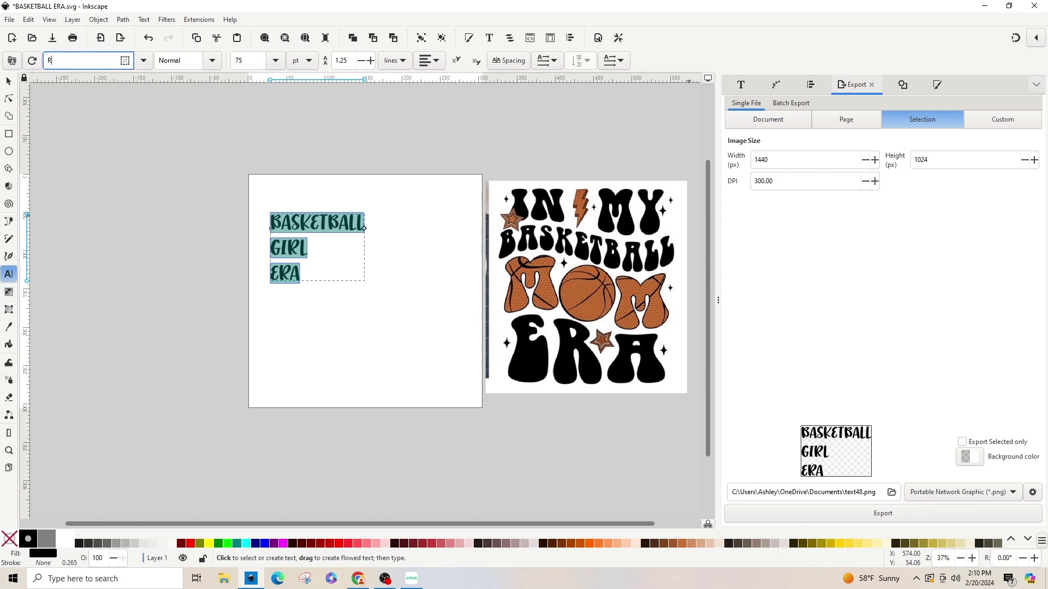
type("ETRO")
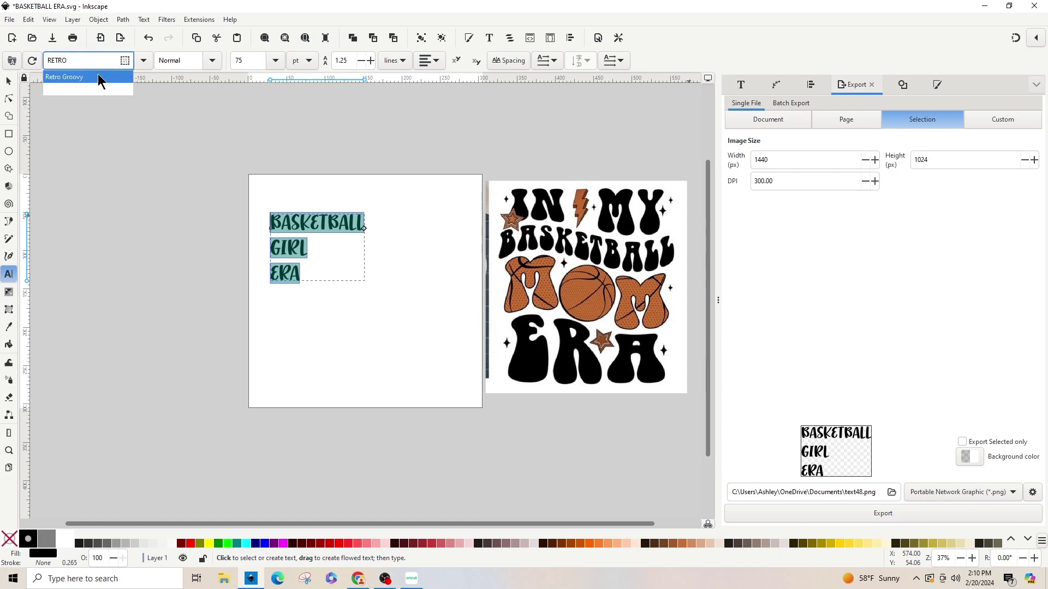
left_click(52, 79)
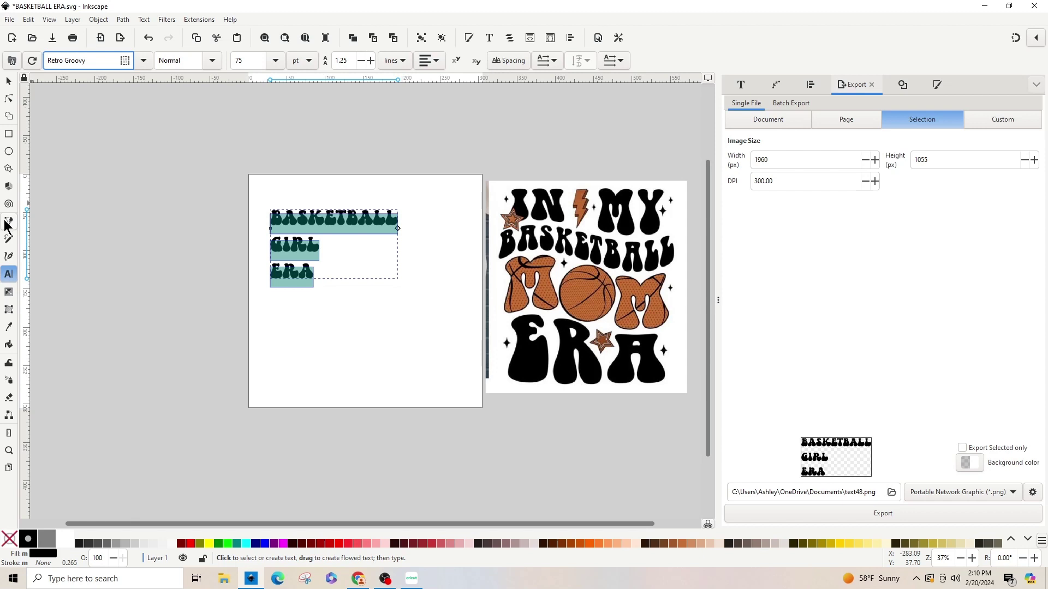
left_click(184, 331)
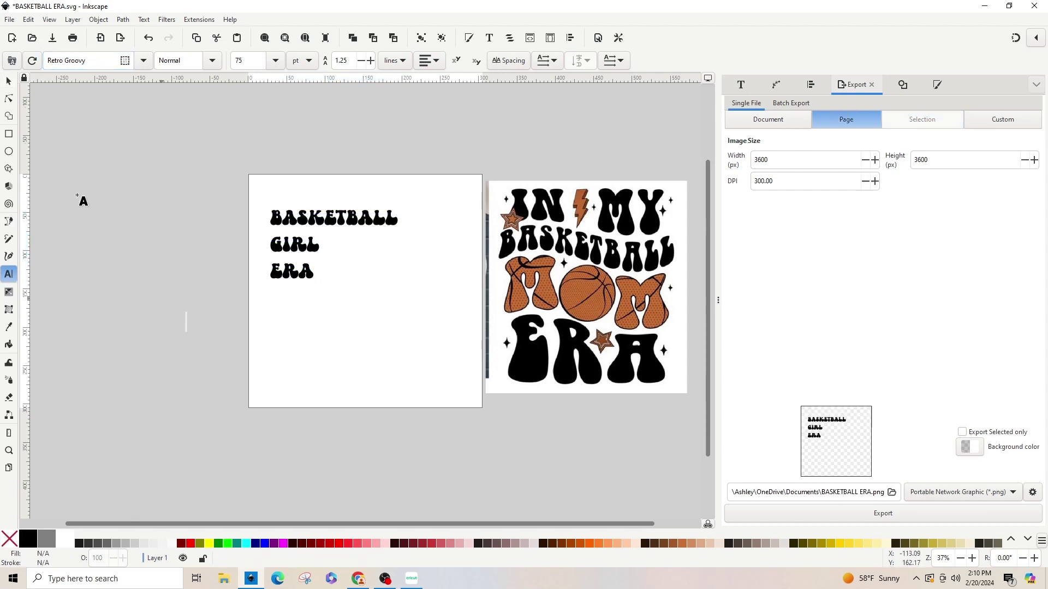
Convert the three-line text to paths and ungroup it into three separate word objects
left_click(9, 81)
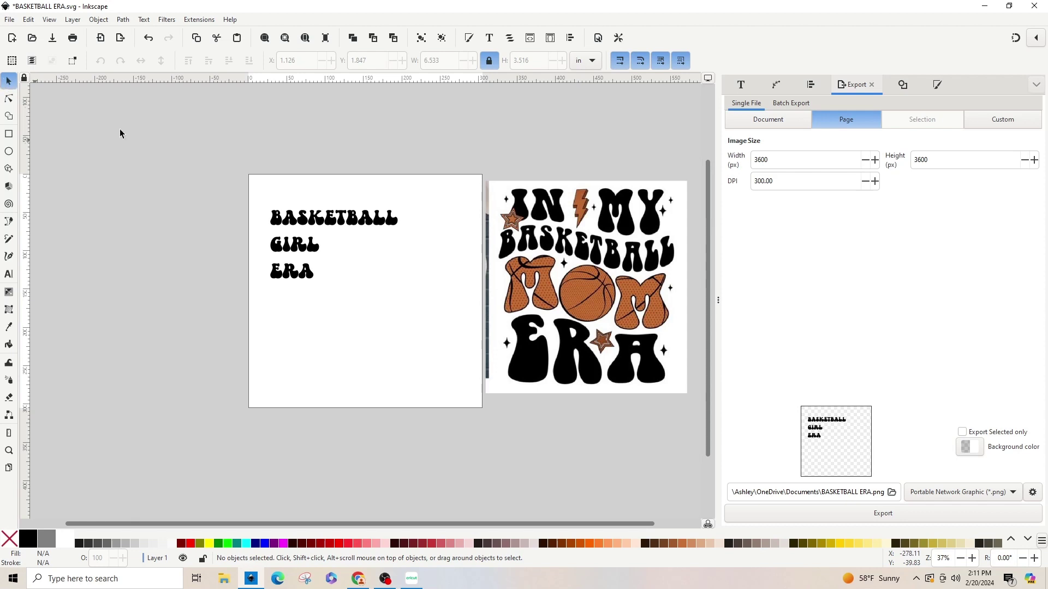
left_click(295, 211)
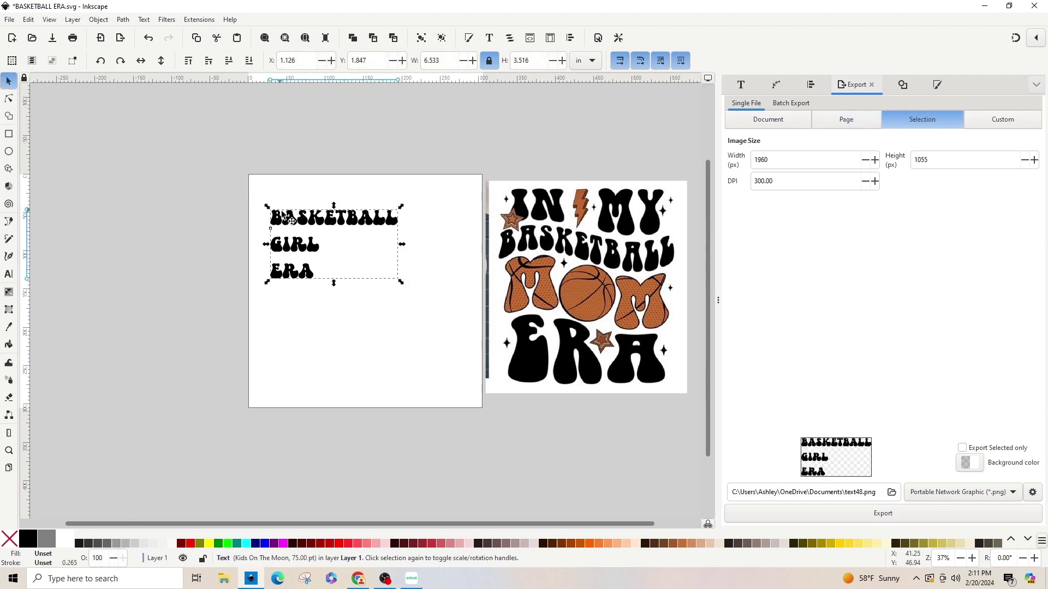
left_click(123, 21)
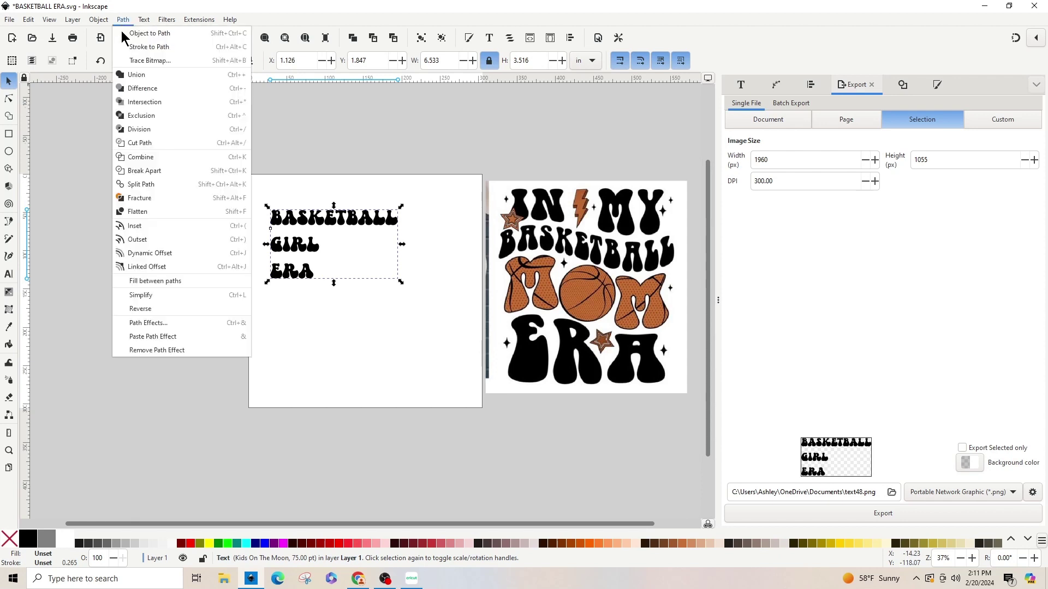
left_click(133, 34)
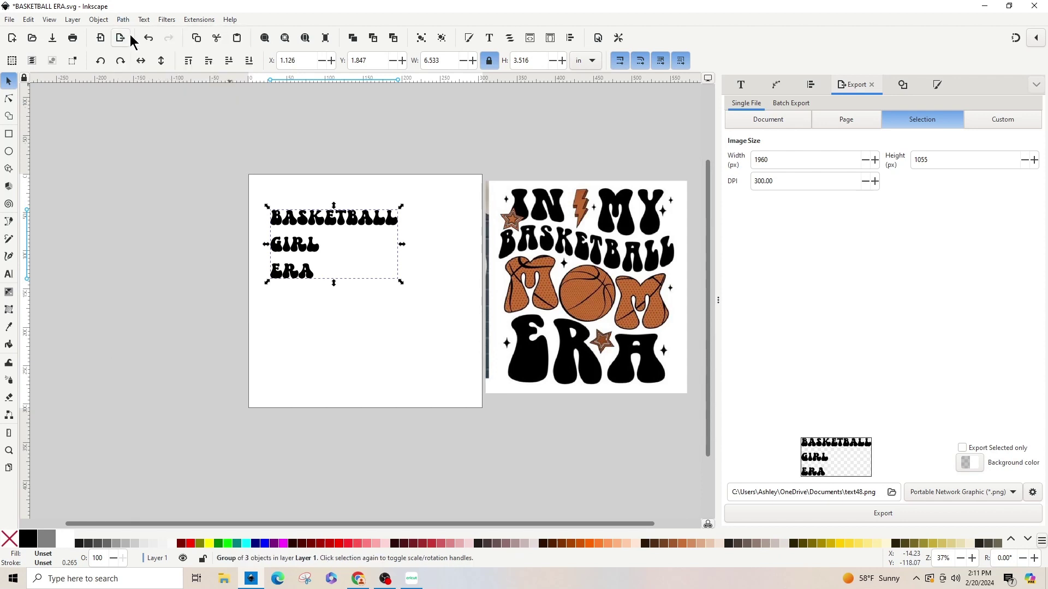
left_click(101, 25)
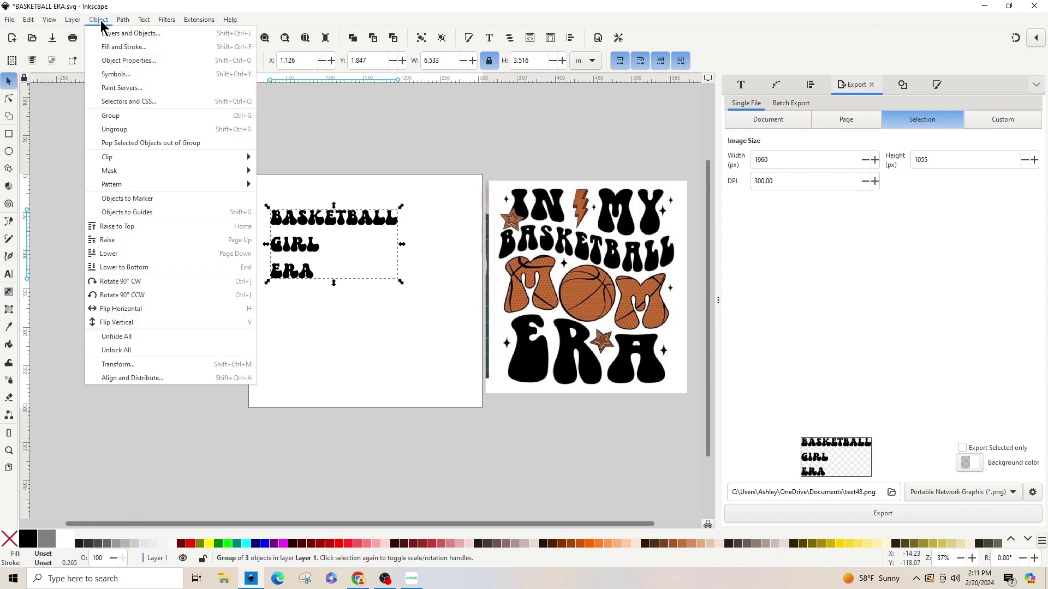
left_click(106, 131)
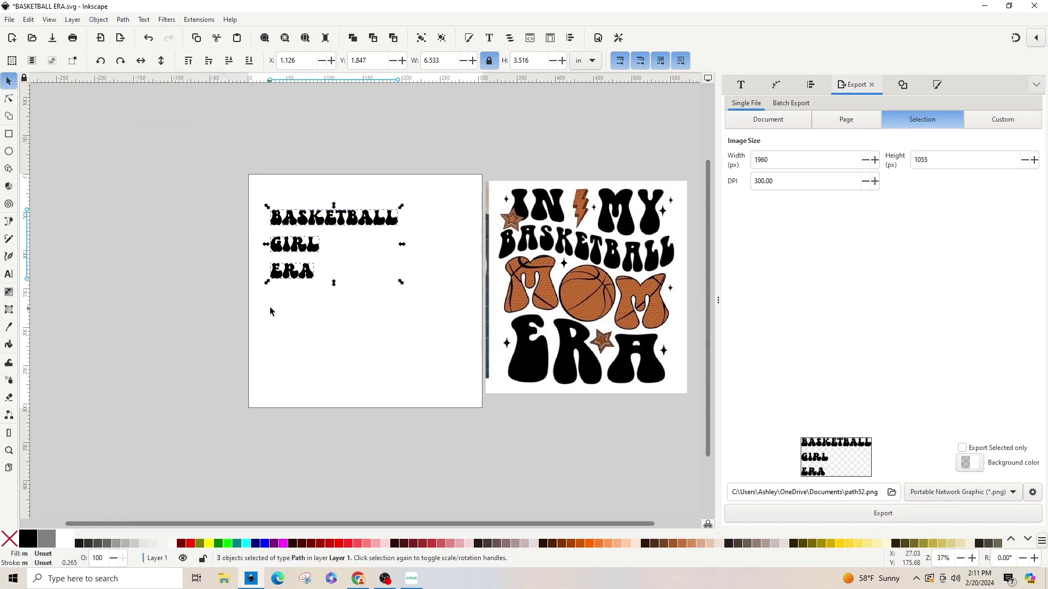
left_click(333, 292)
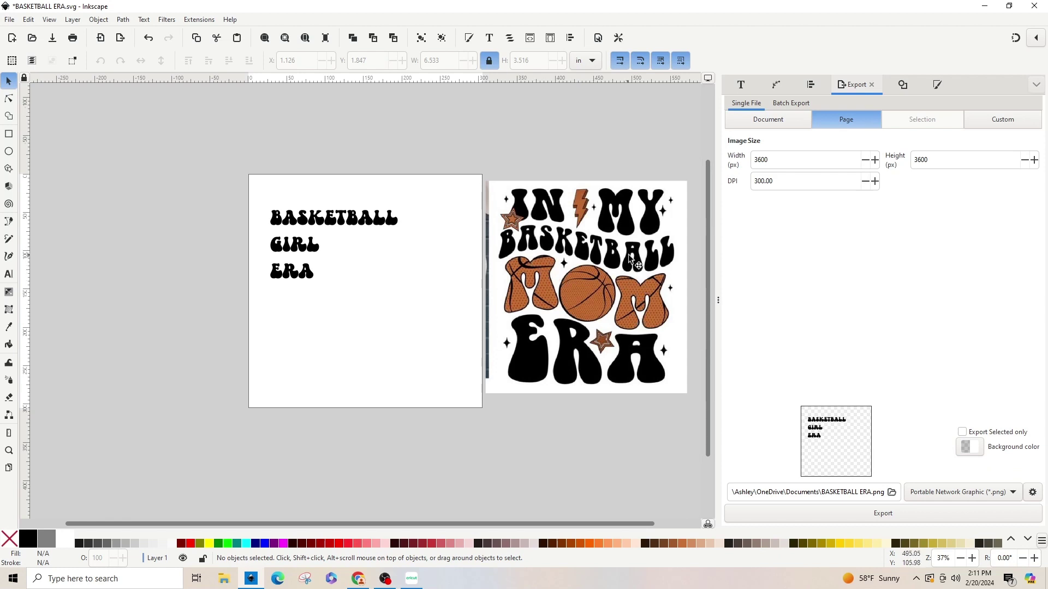
Move the word BASKETBALL up near the page's top edge, to about X 1.07 in, Y 0.84 in
left_click(375, 224)
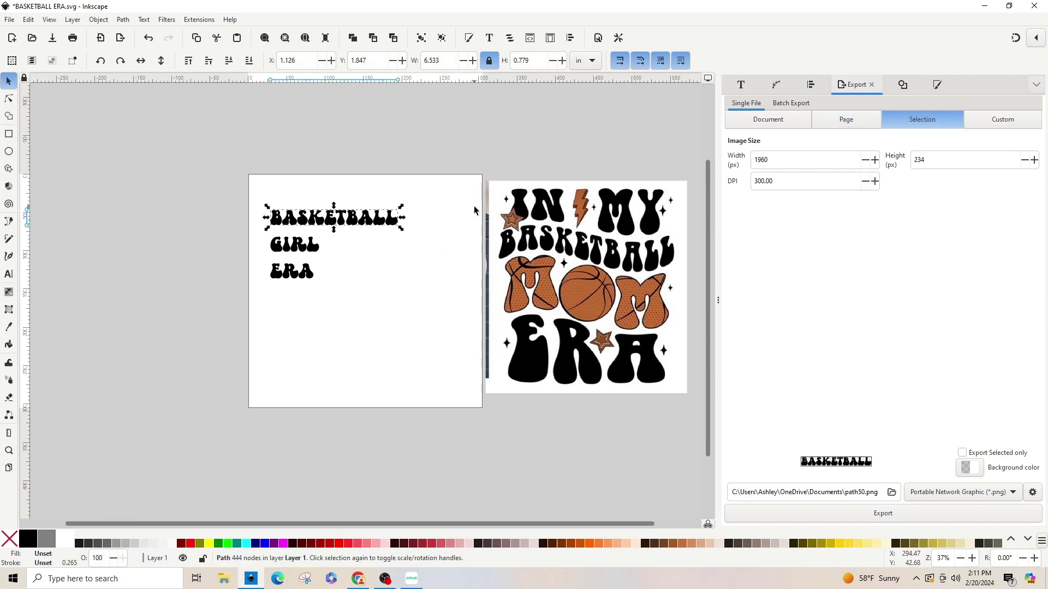
left_click(290, 248)
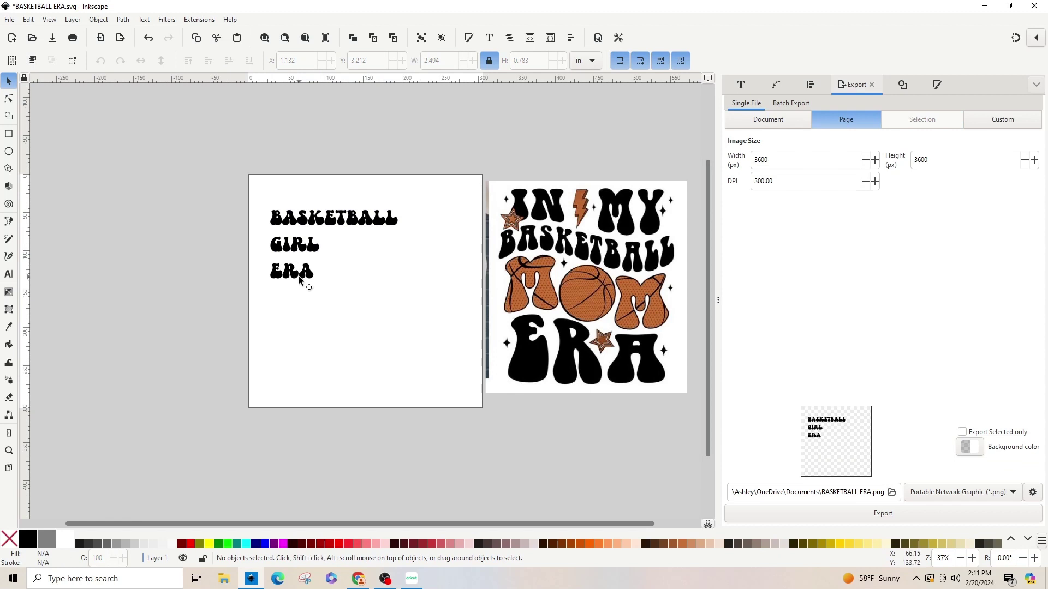
left_click_drag(342, 219, 350, 195)
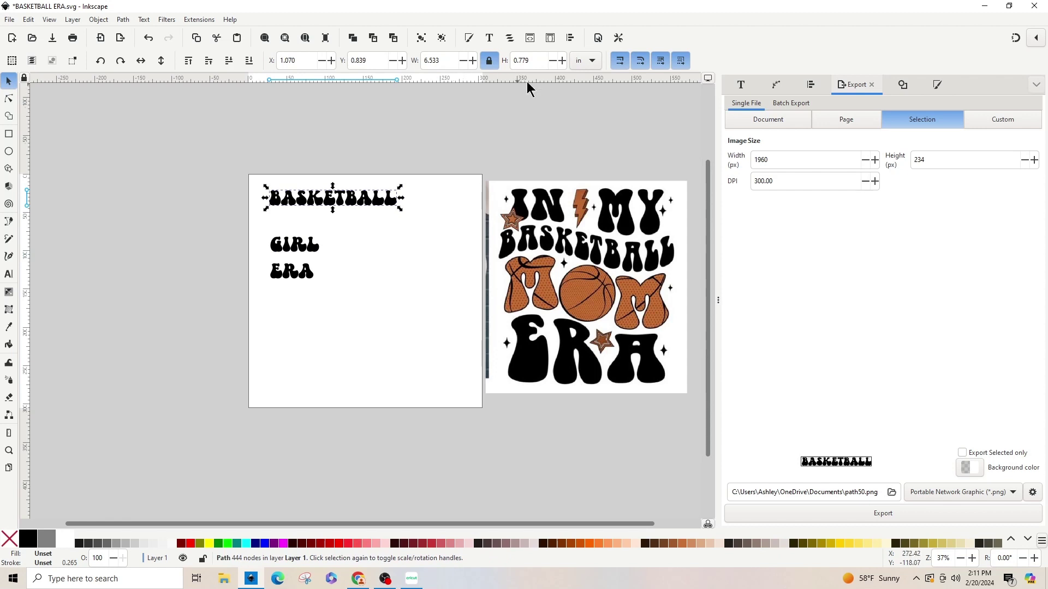
Keep inches as the unit and set the width of the word BASKETBALL to 7 in
left_click(594, 65)
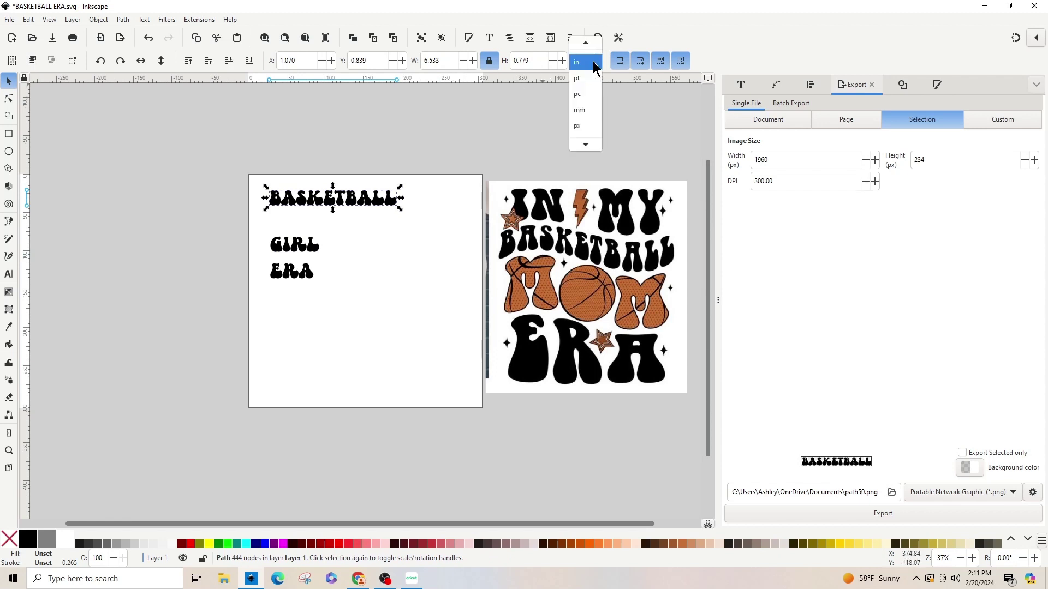
left_click(593, 64)
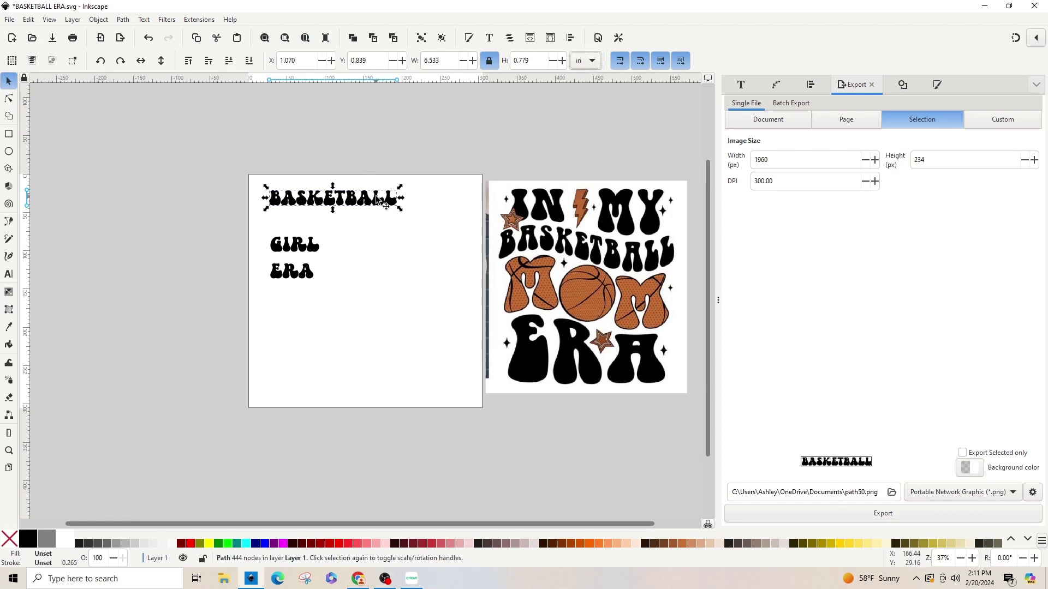
double_click(447, 60)
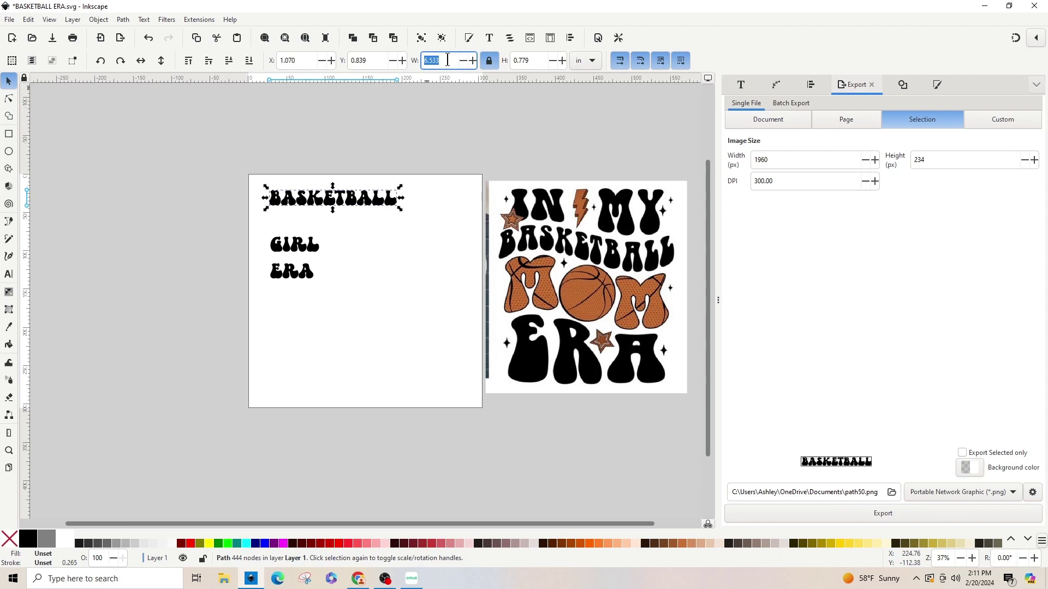
type("7")
key("Return")
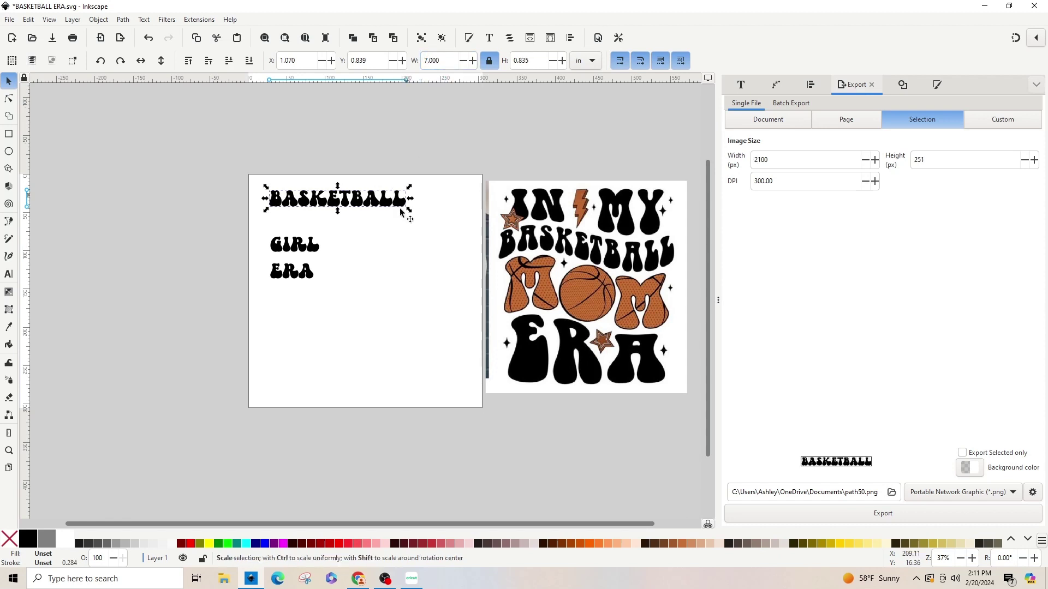
Set the width of the word GIRL to 7 in and move it up directly beneath BASKETBALL
left_click(314, 248)
triple_click(441, 61)
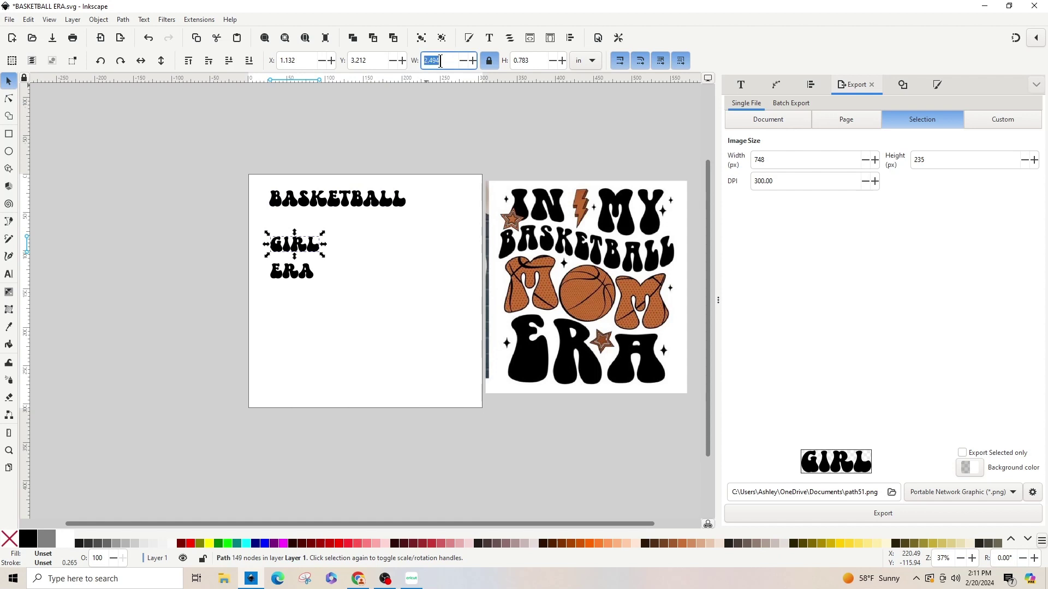
type("7")
key("Return")
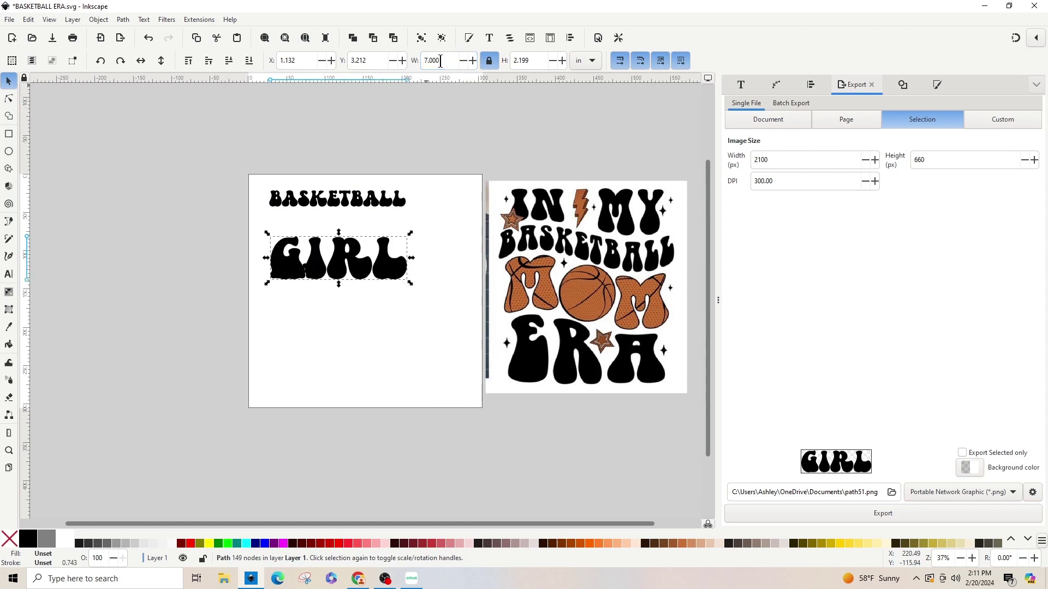
left_click(375, 345)
left_click_drag(362, 270, 355, 241)
Set the width of the word ERA to 7 in and stack GIRL and ERA closely beneath BASKETBALL
left_click(300, 276)
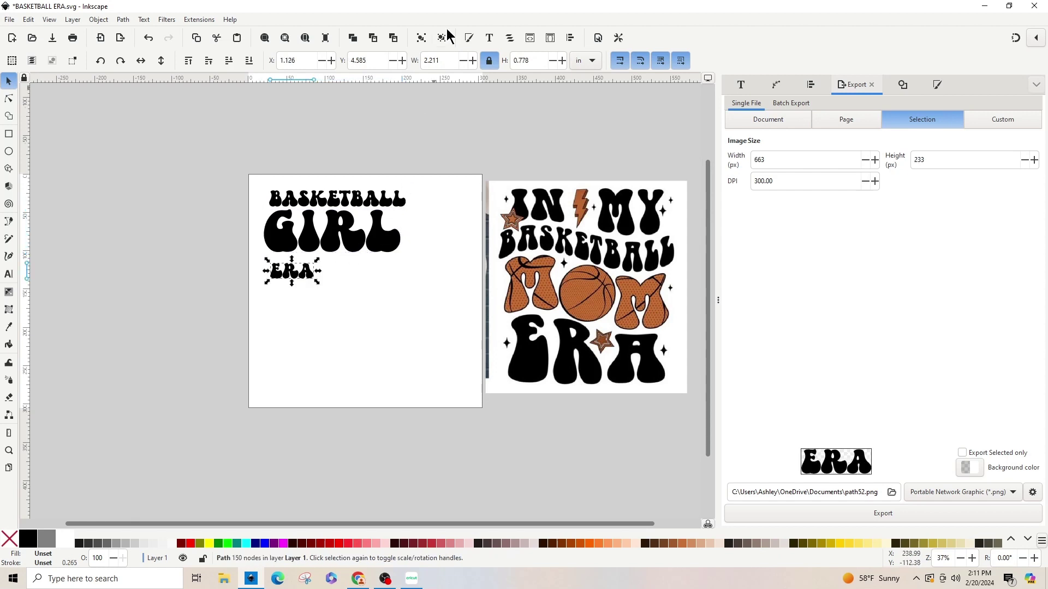
triple_click(435, 60)
type("7")
key("Return")
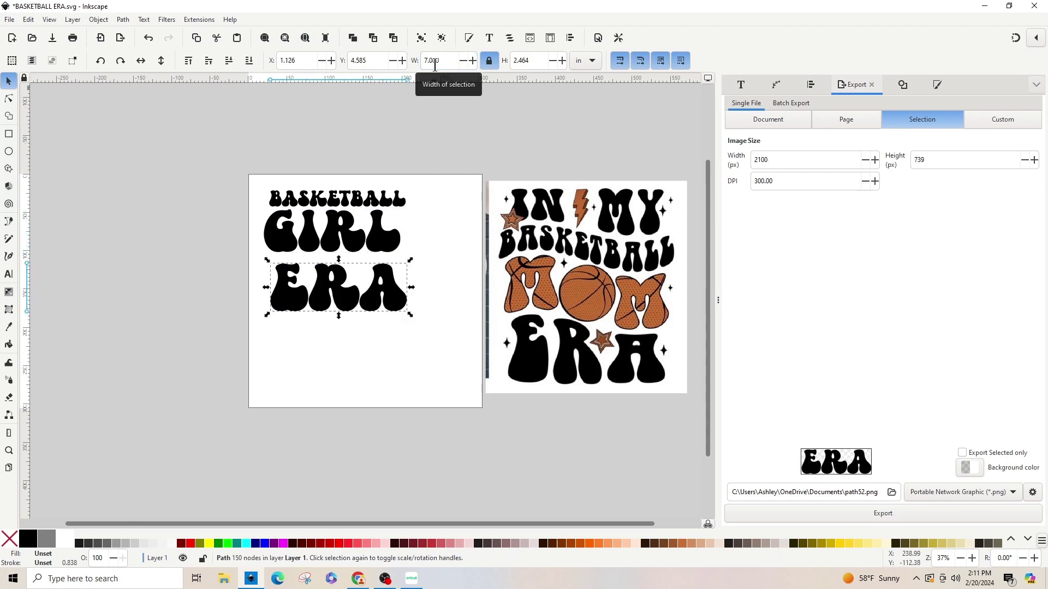
left_click_drag(336, 291, 330, 291)
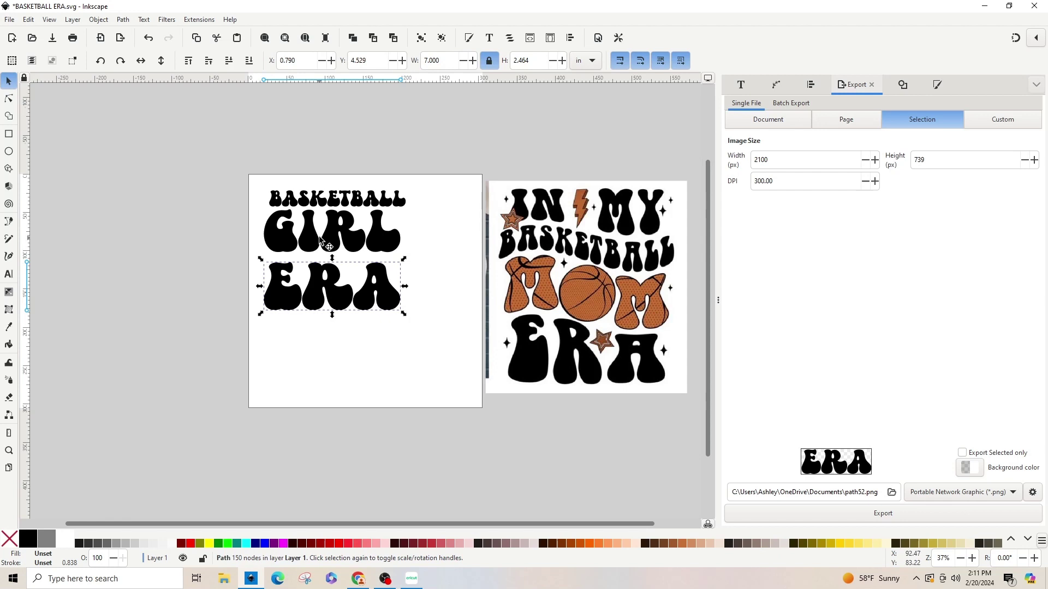
left_click_drag(320, 240, 322, 244)
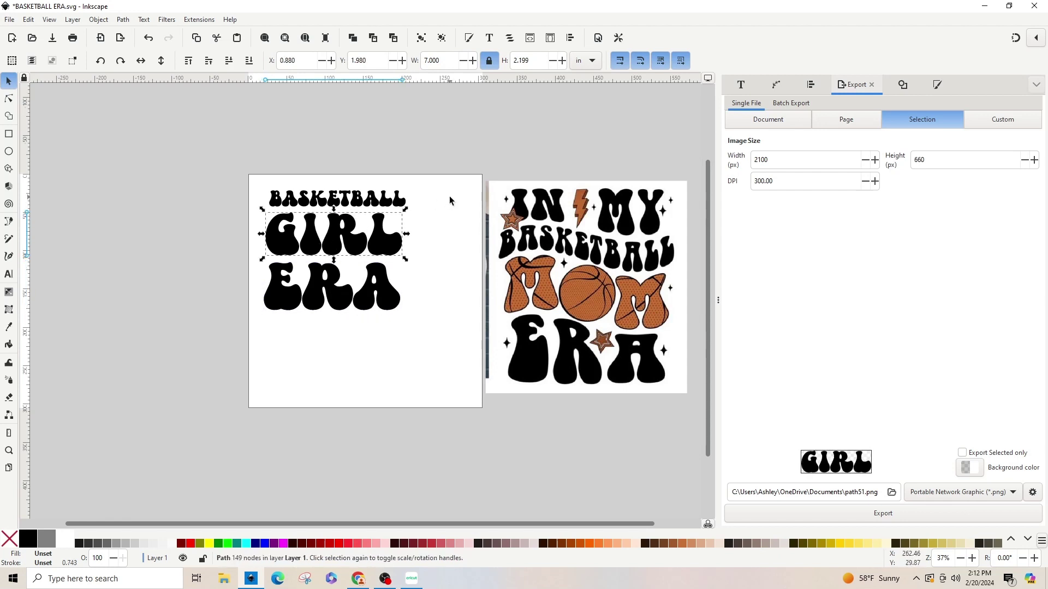
Center the words BASKETBALL, GIRL and ERA on a shared vertical axis and distribute them with even vertical gaps
left_click(368, 200, "shift")
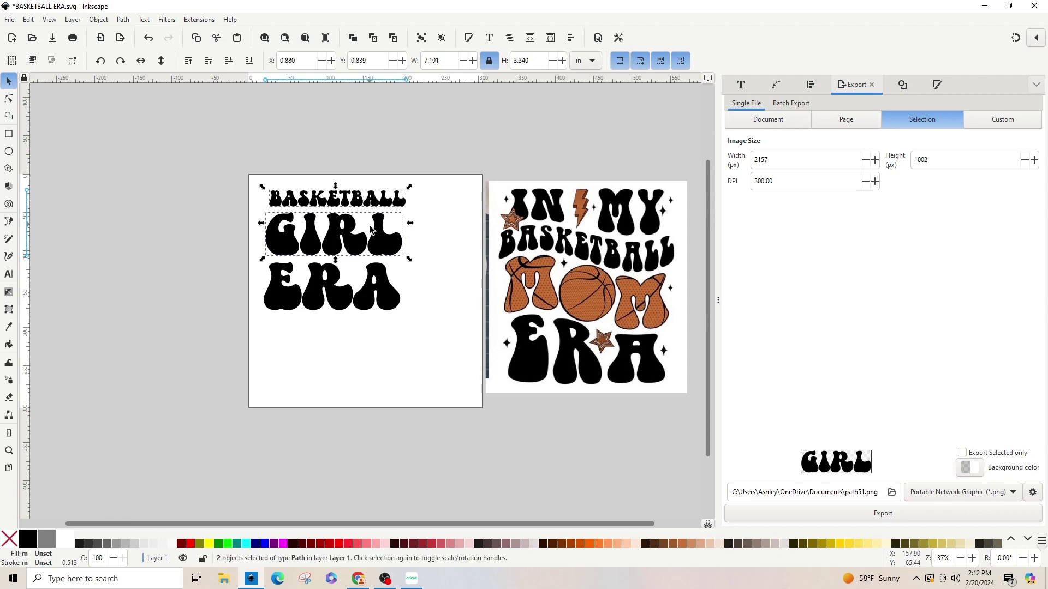
left_click(375, 288, "shift")
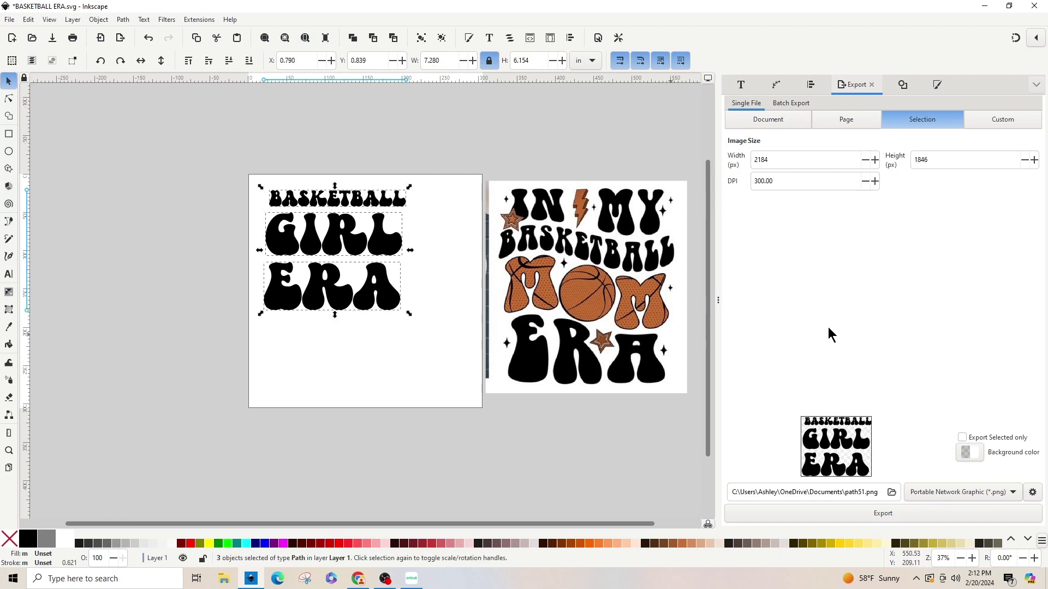
key("ctrl")
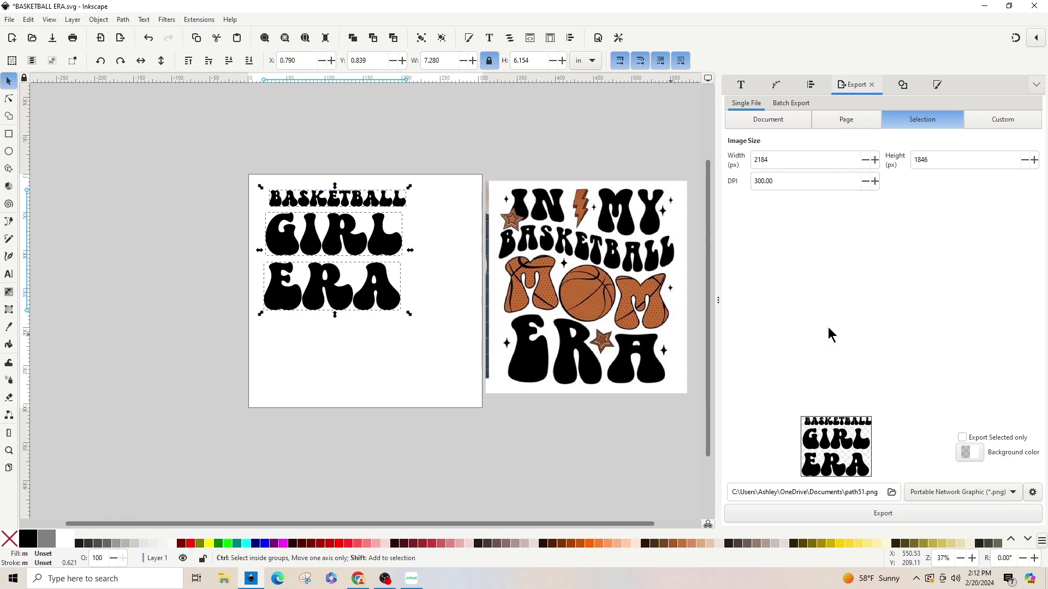
key("ctrl+shift+a")
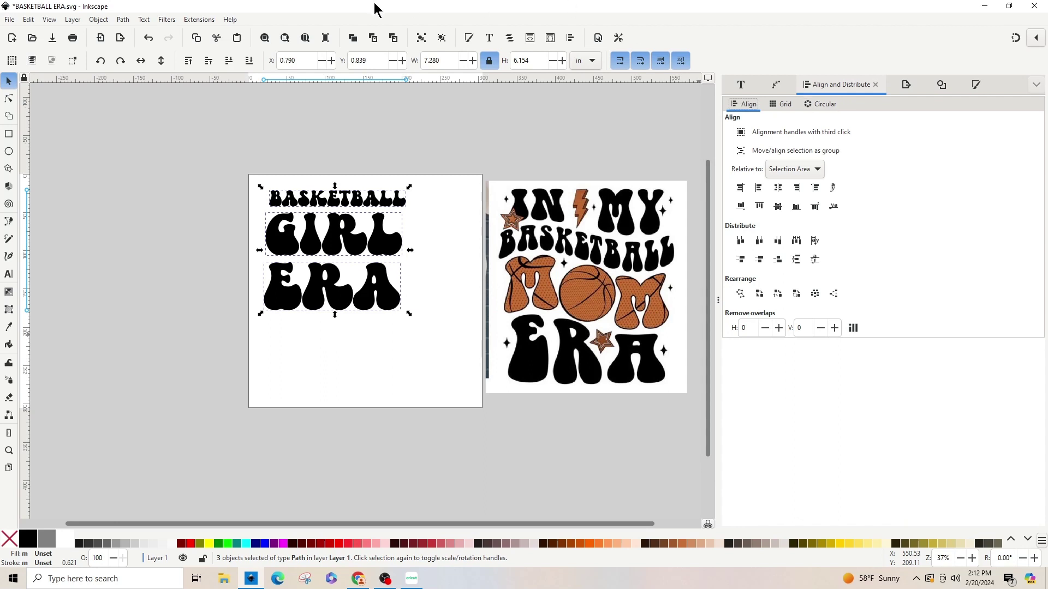
left_click(778, 188)
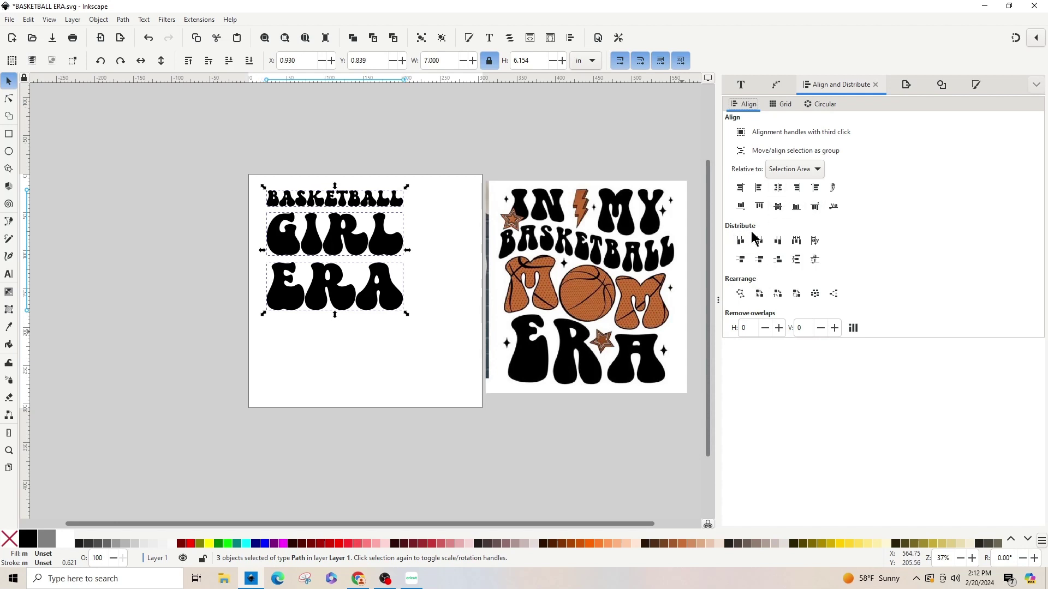
left_click(796, 262)
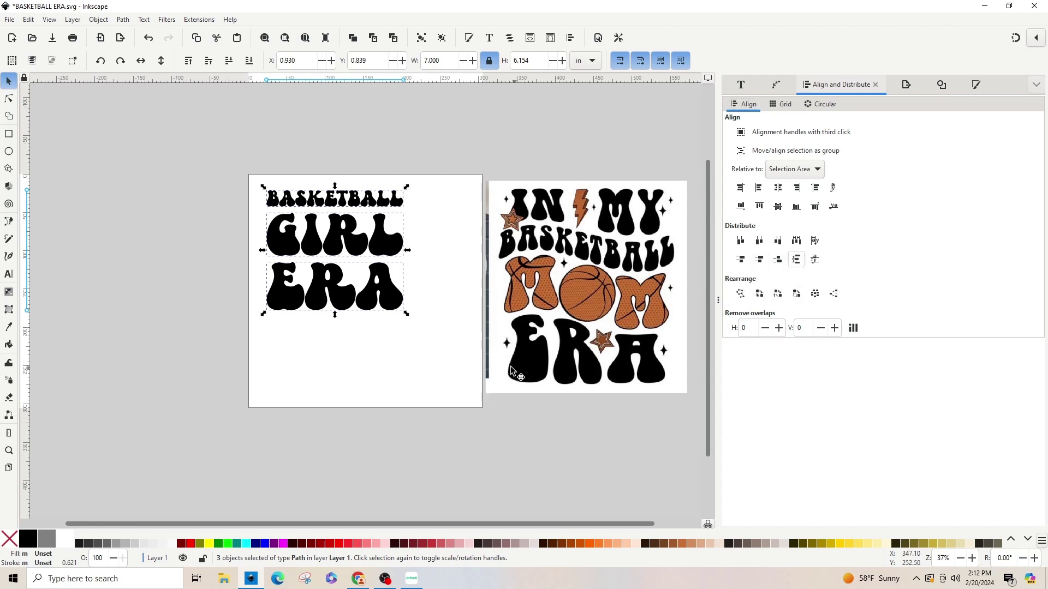
left_click(373, 362)
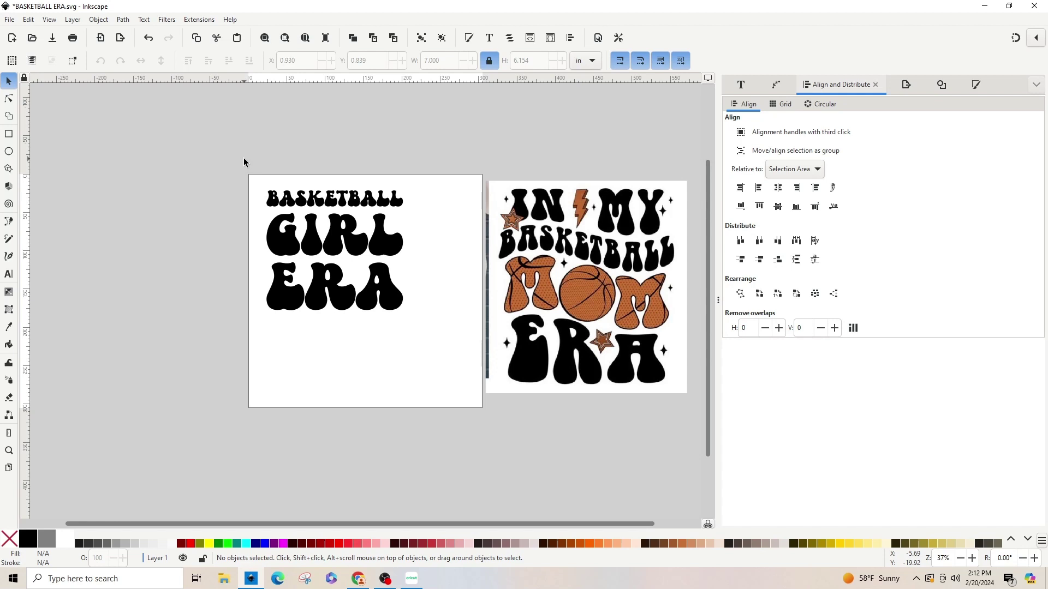
Group the three words and move the group to the middle of the page, about X 2.275 in, Y 2.407 in
left_click_drag(244, 158, 426, 346)
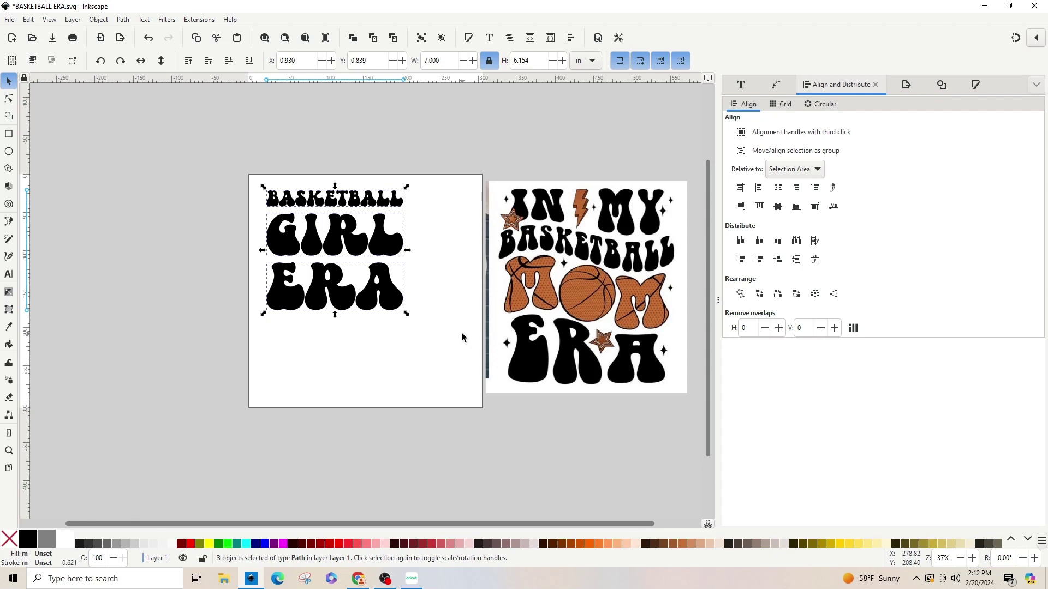
key("ctrl+z")
key("ctrl+g")
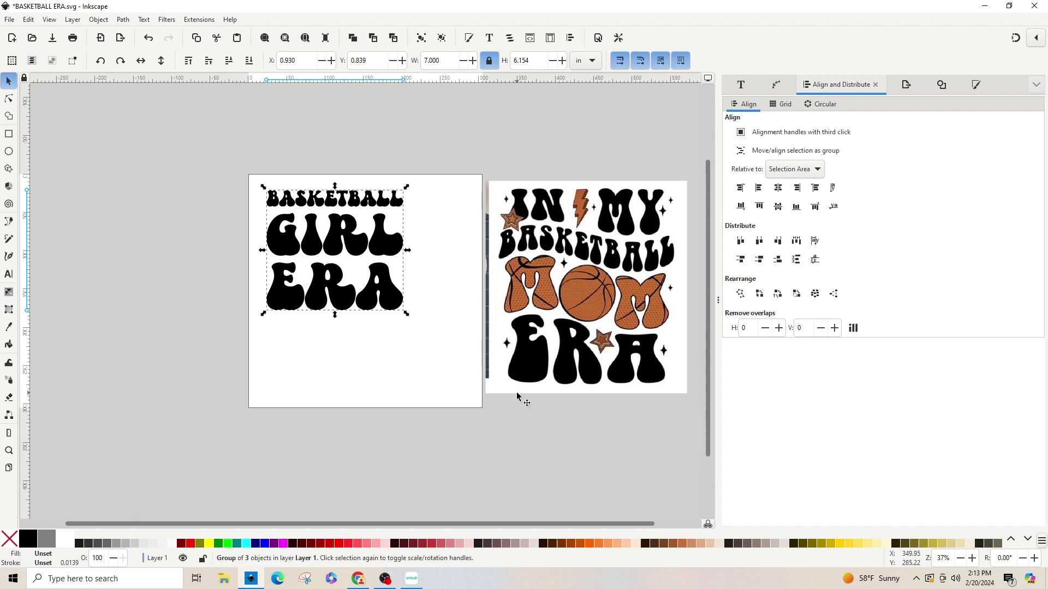
key("ctrl+alt+KP_5")
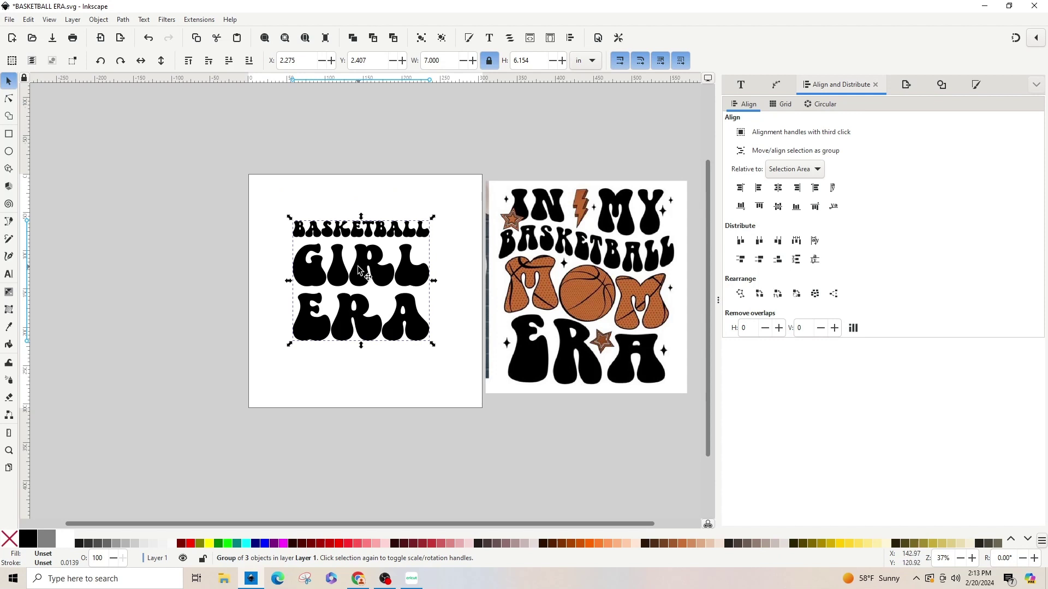
Delete the basketball mom reference image beside the page
left_click(588, 288)
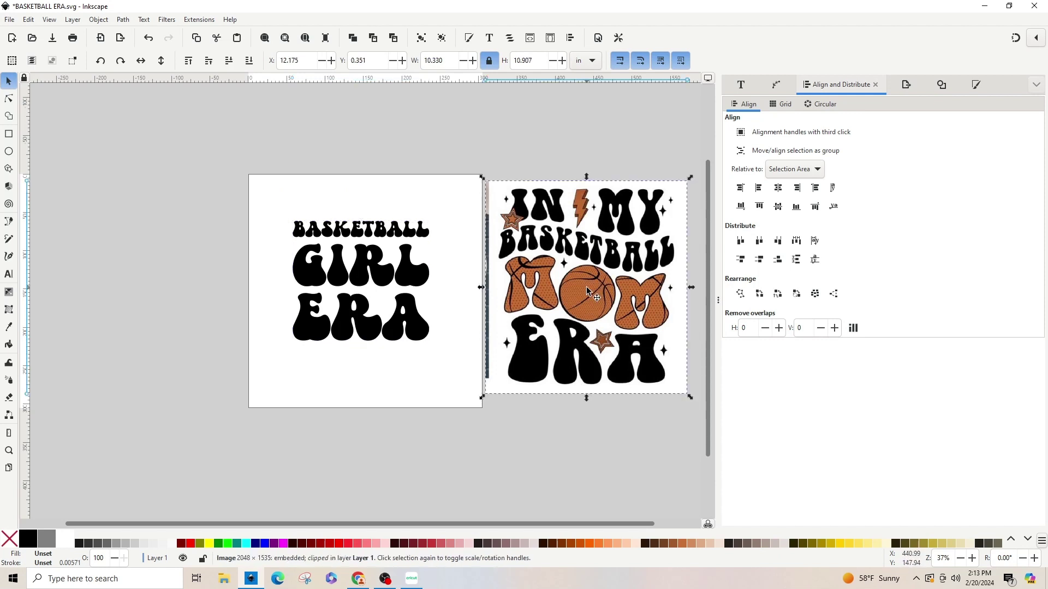
key("Delete")
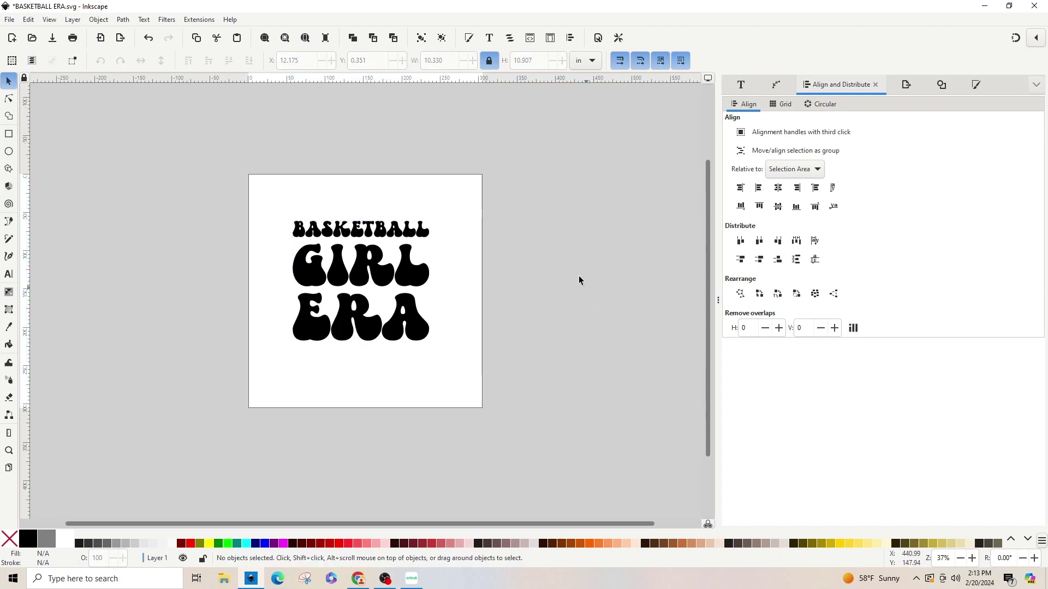
Open the export settings with the grouped lettering selected as the export area
left_click(400, 281)
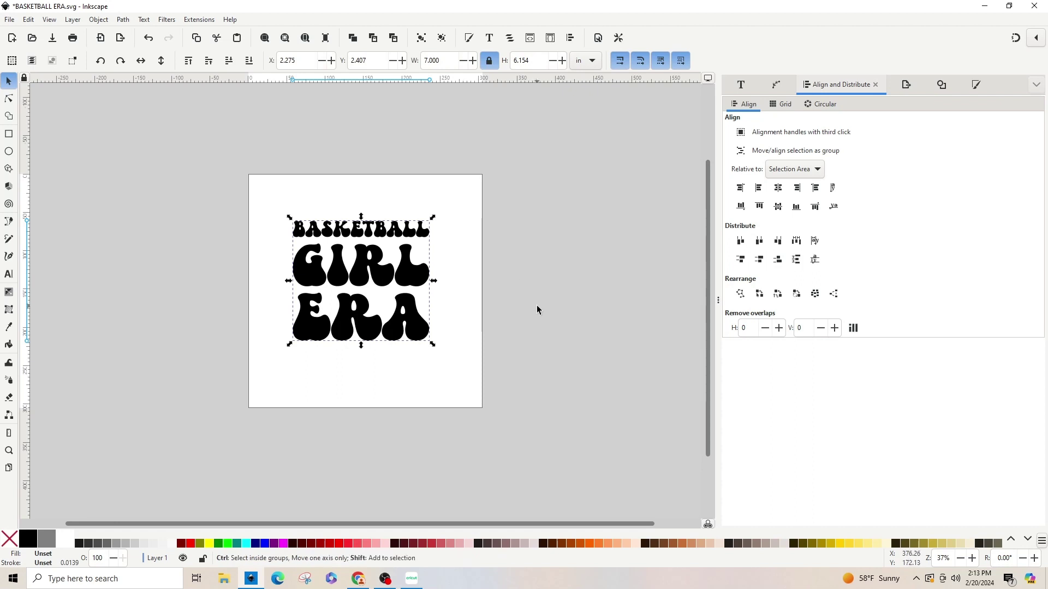
key("ctrl+shift+e")
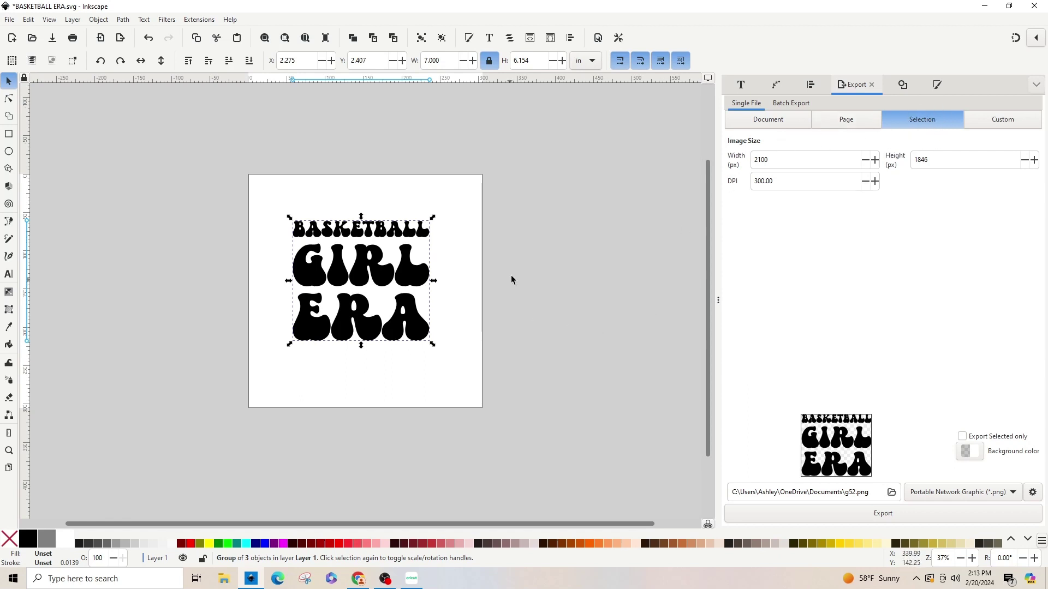
left_click(537, 268)
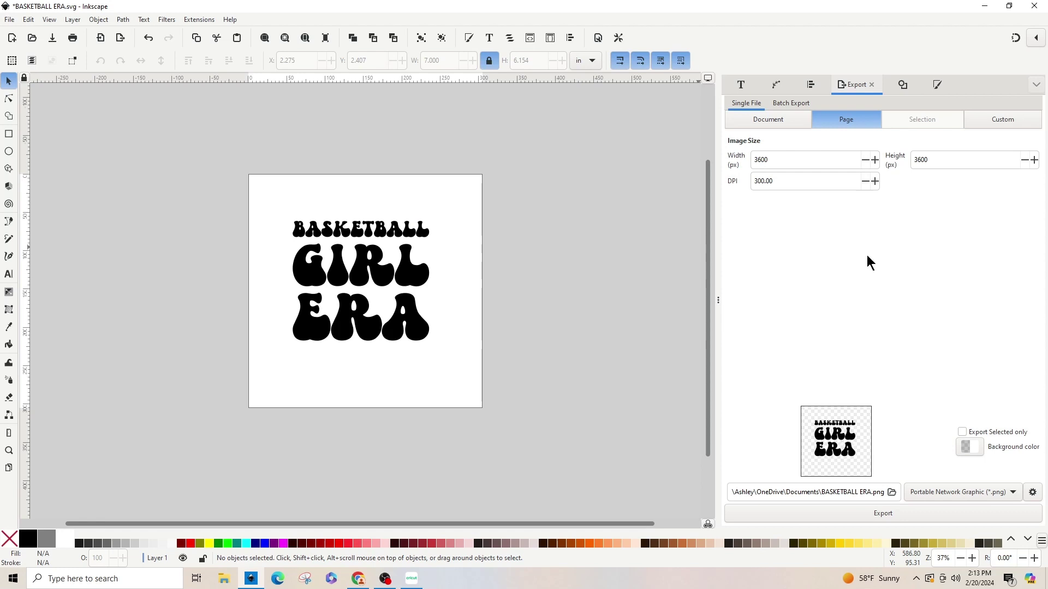
left_click(411, 274)
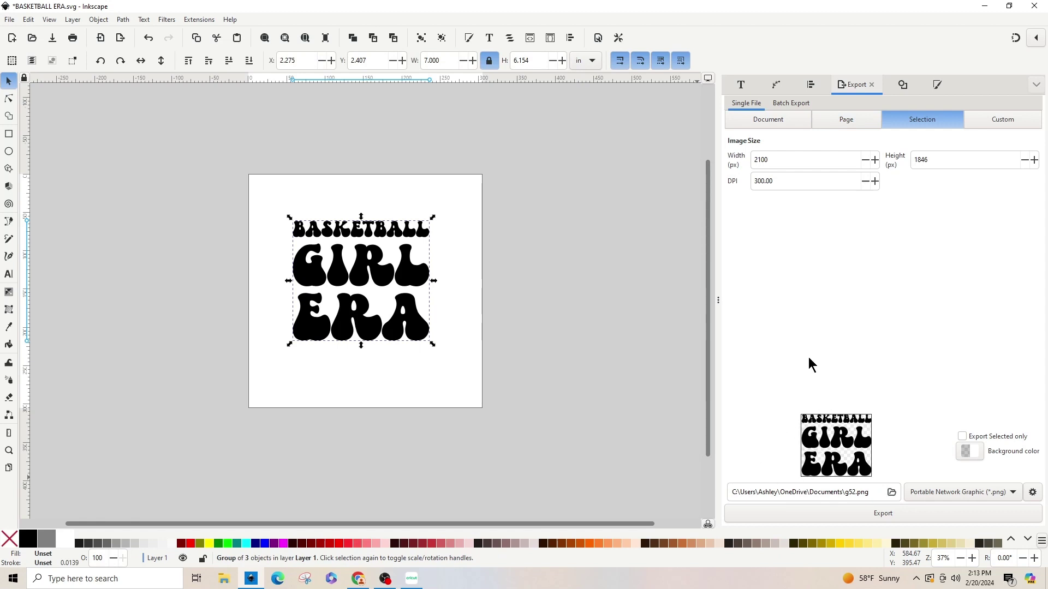
Export the selected lettering to the Documents folder as a Portable Network Graphic named Basketball Era 1
left_click(891, 492)
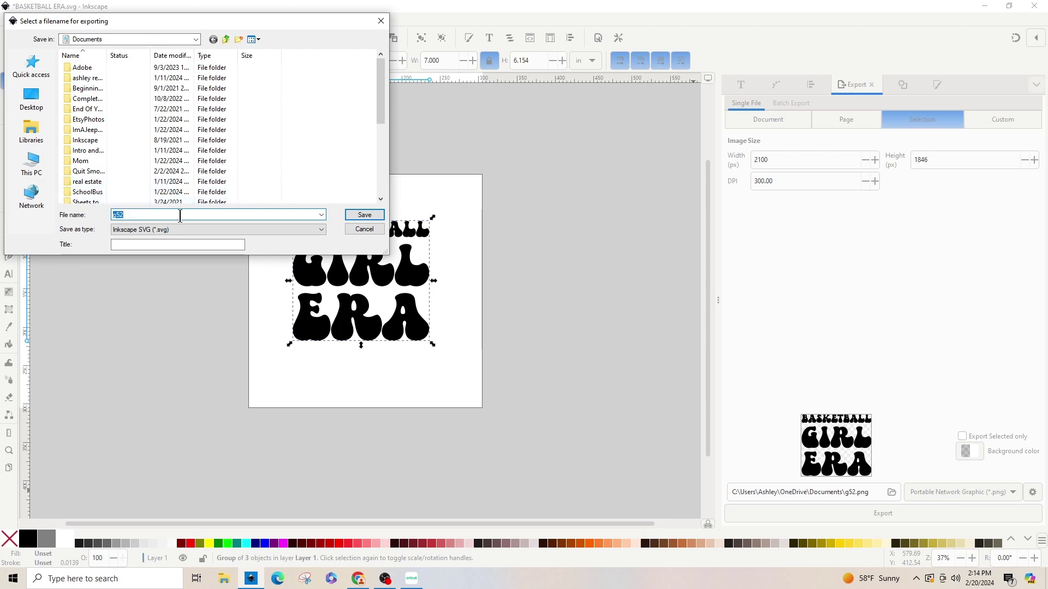
type("BASKET")
key("Down")
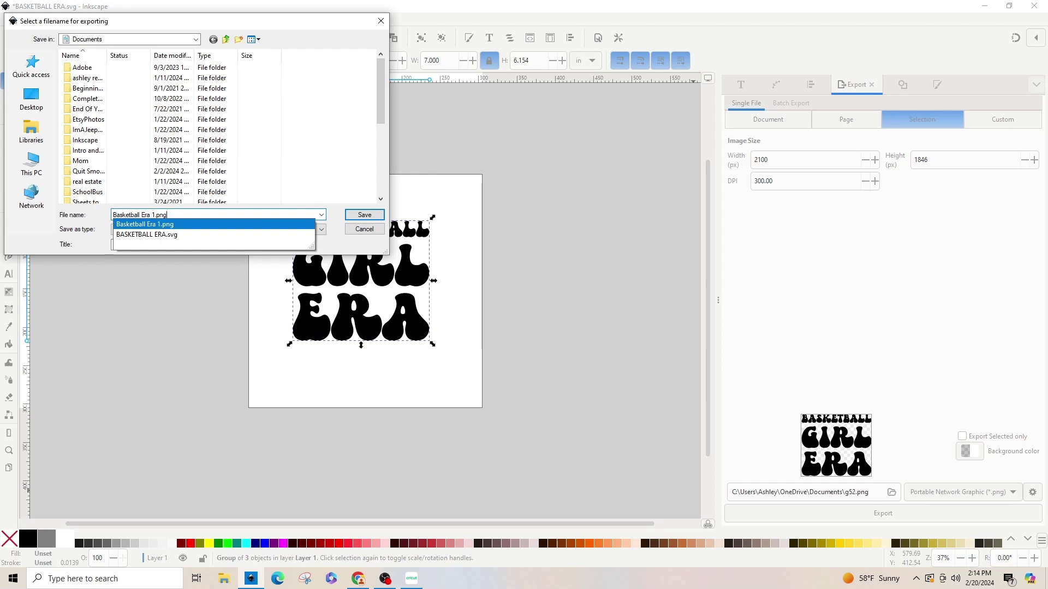
left_click(196, 225)
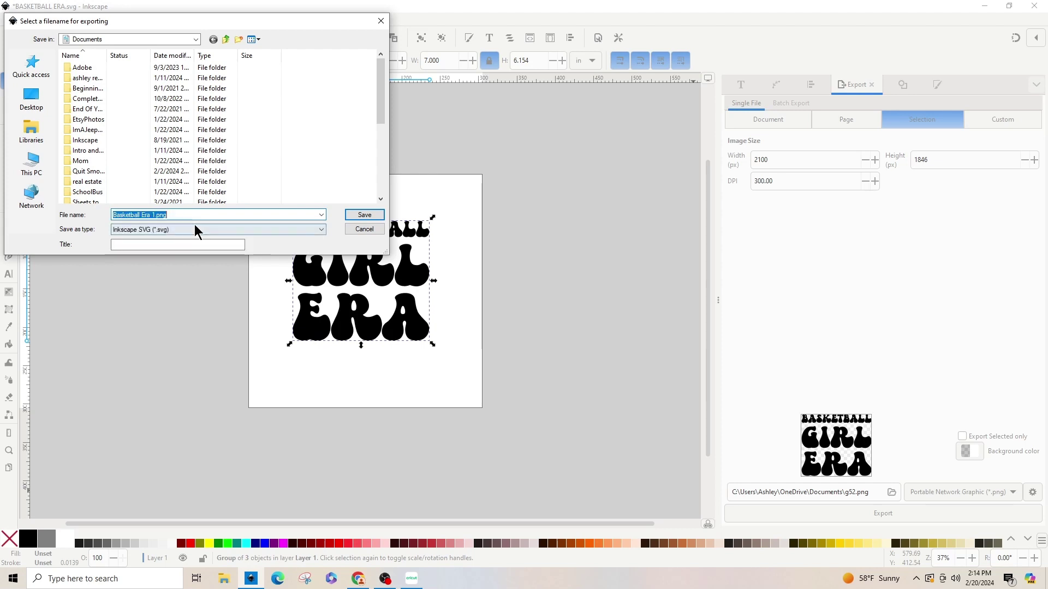
left_click(161, 230)
left_click(175, 249)
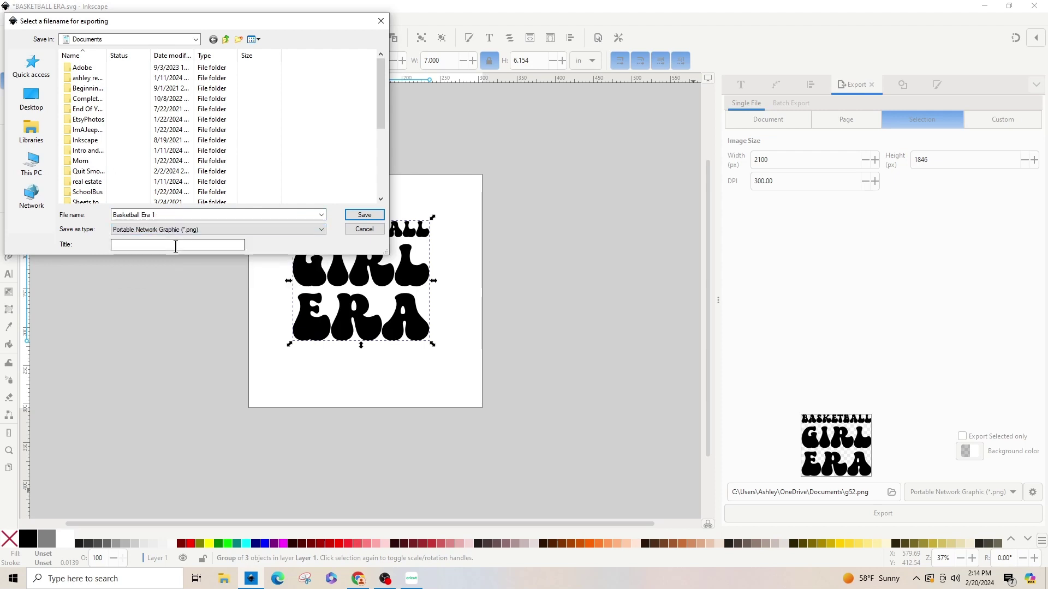
key("Return")
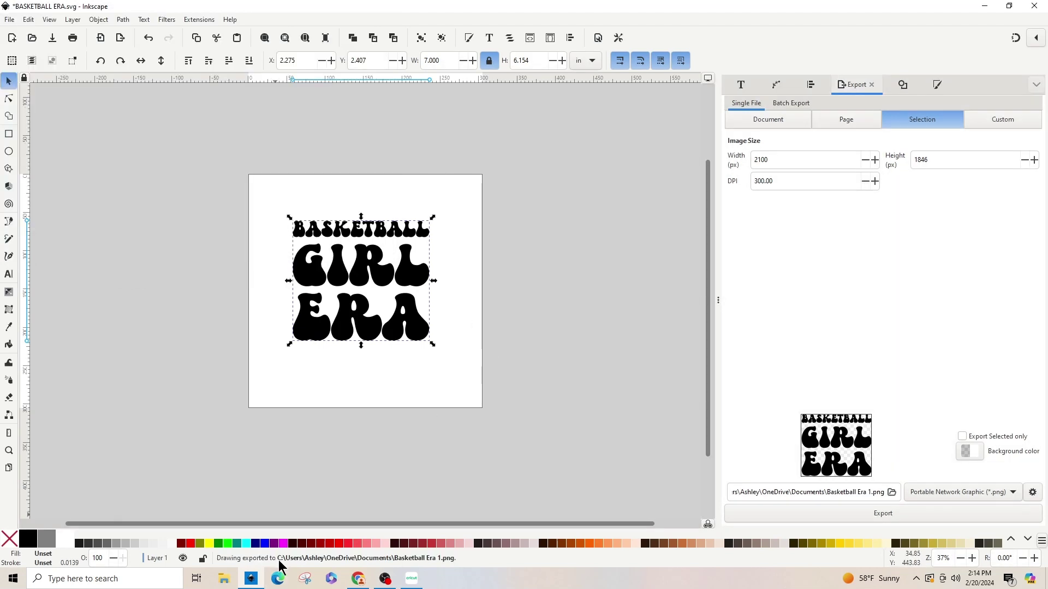
Switch to Chrome, search Google for WAVE EFFECT and open the Font Meme Wave Effect Online page
left_click(358, 578)
type("WAVE A")
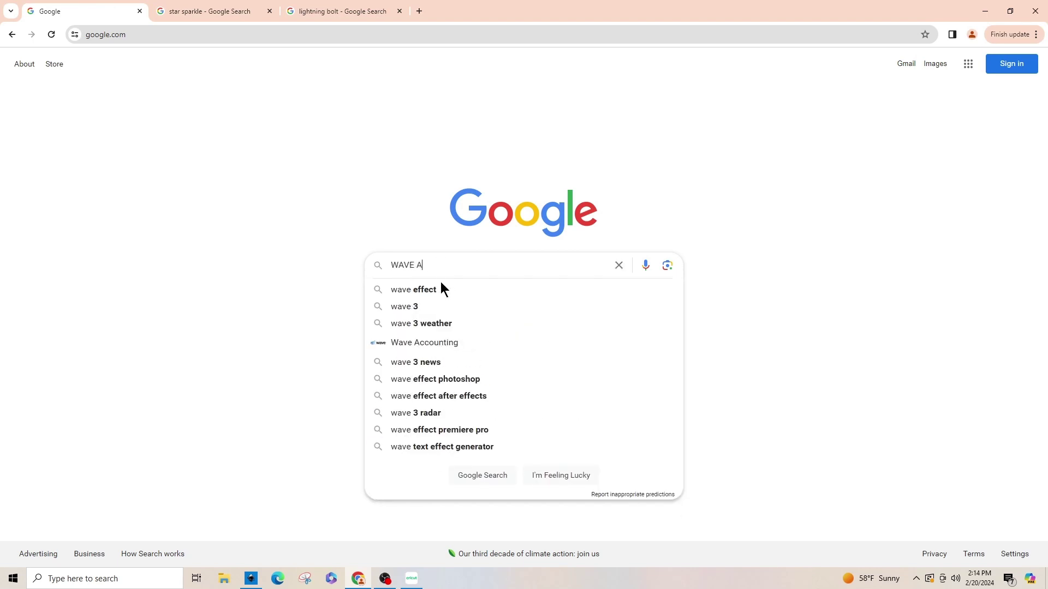
key("BackSpace")
type("EFFECT")
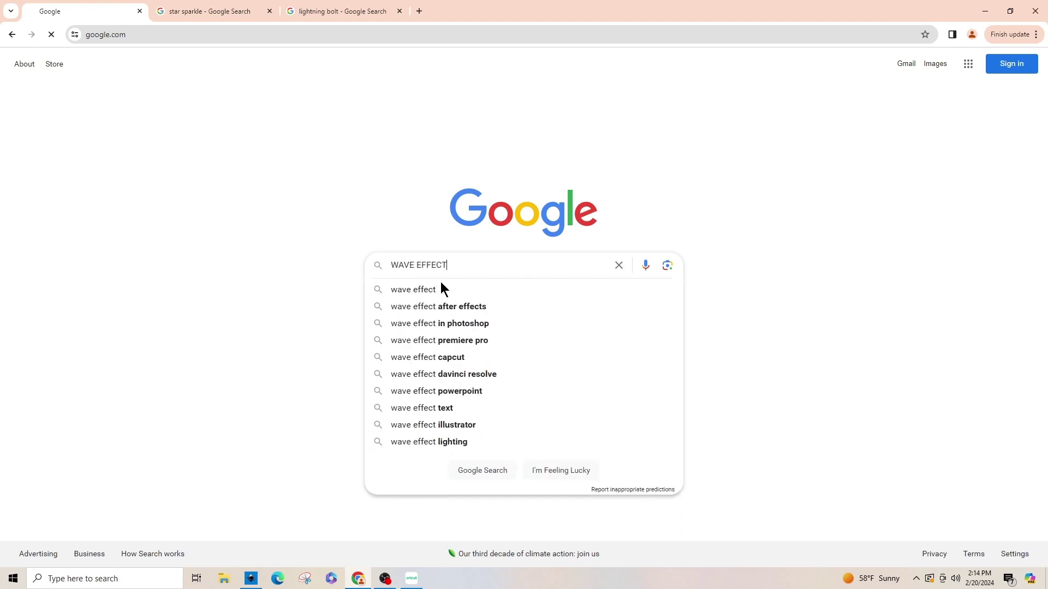
key("Return")
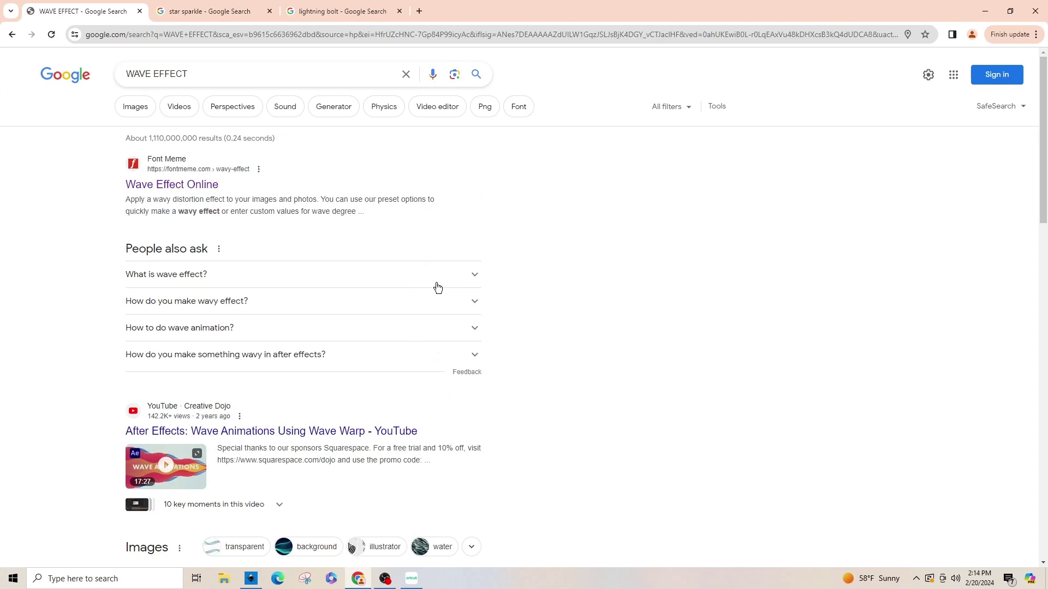
left_click(169, 186)
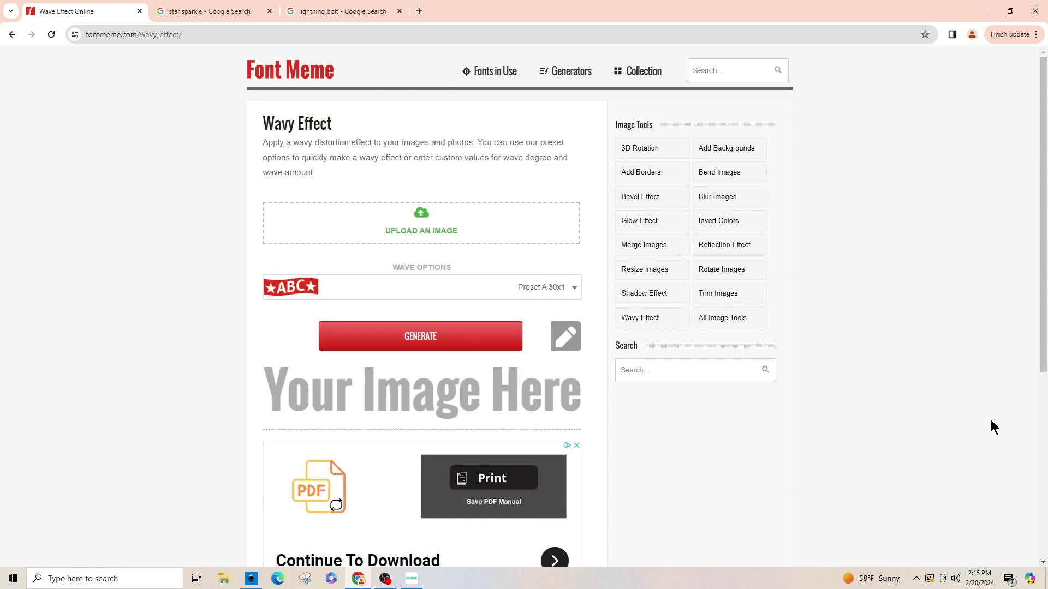
Upload Basketball Era 1.png from Documents to the Wavy Effect tool
left_click(417, 229)
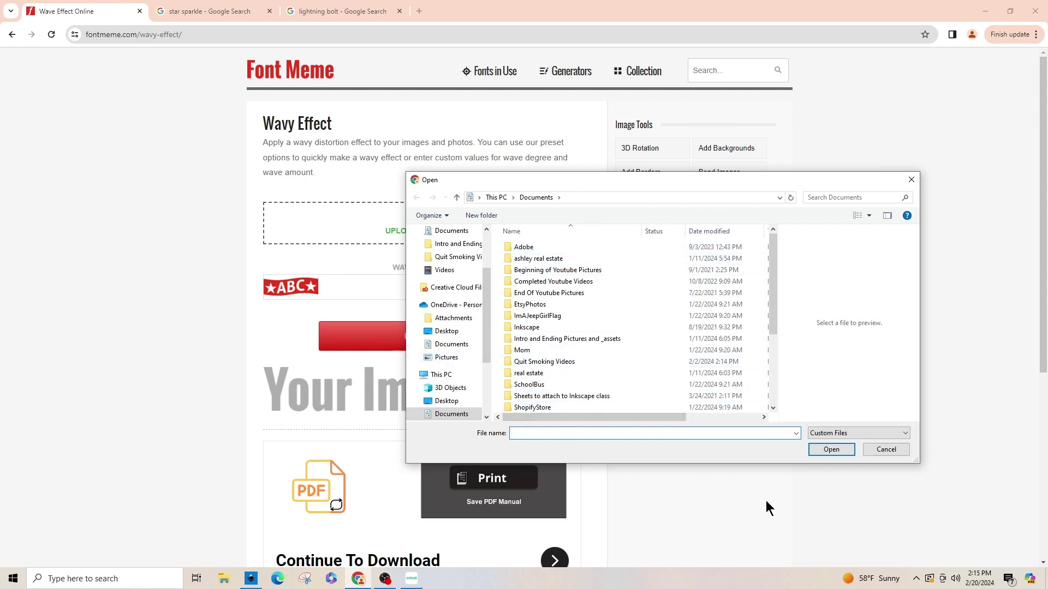
type("bask")
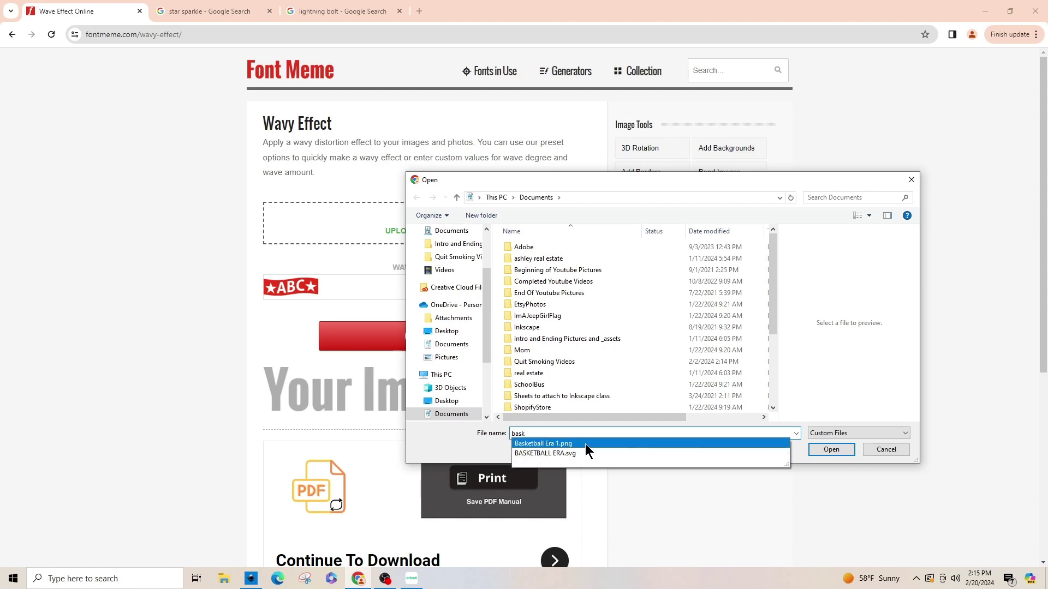
left_click(585, 444)
left_click(827, 450)
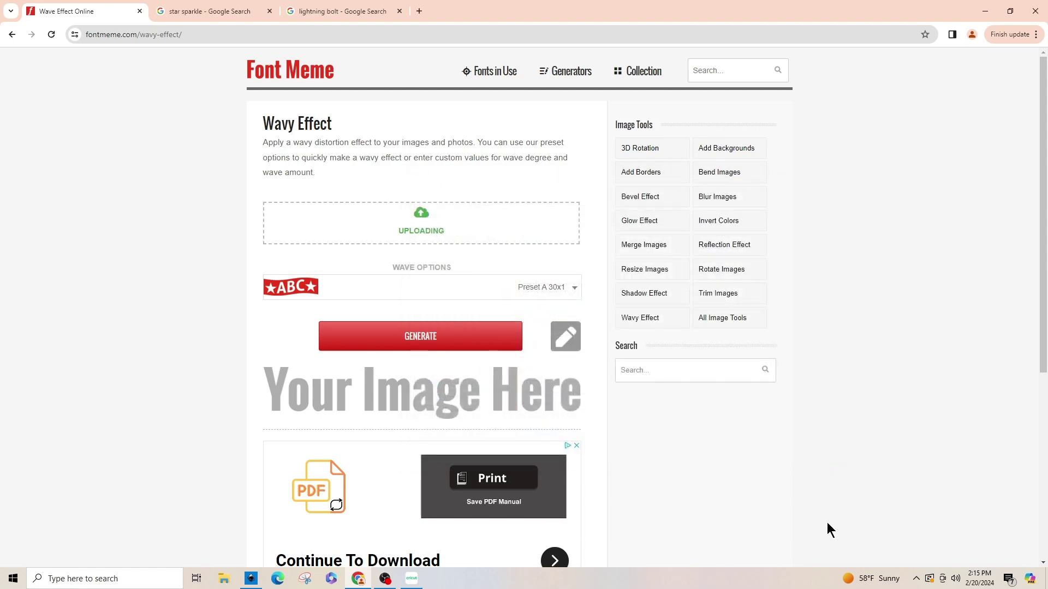
Generate the wavy version of the uploaded lettering with Preset A 30x1 and review the resulting image
scroll(477, 282, "down", 2)
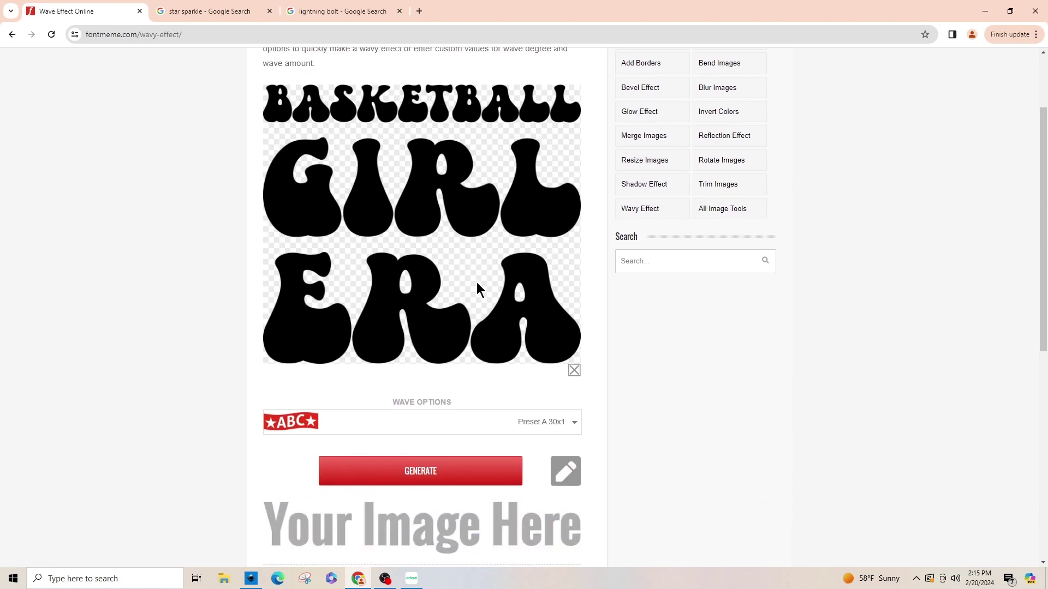
scroll(477, 282, "up", 1)
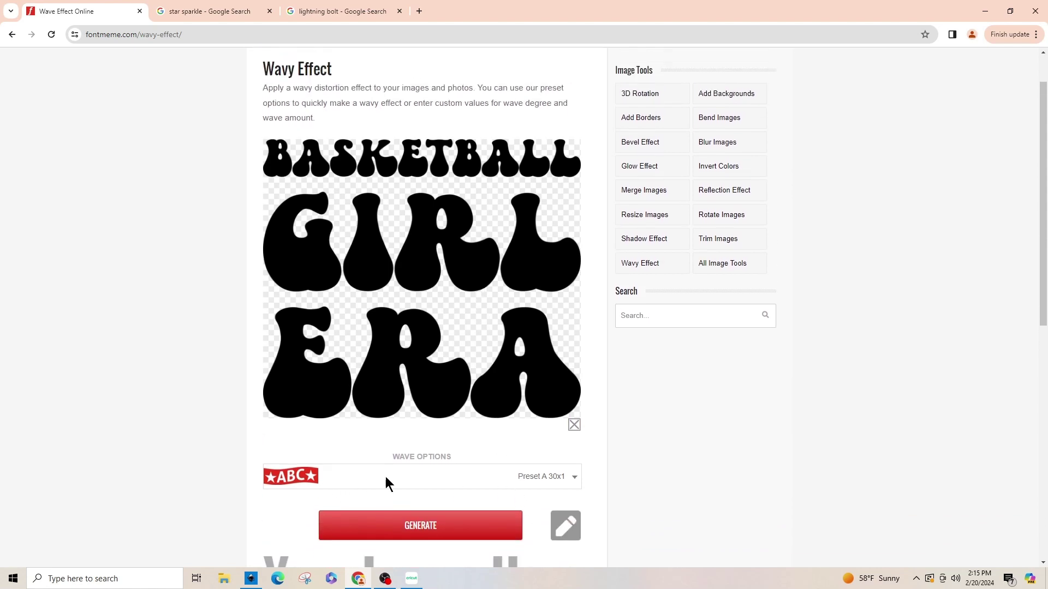
scroll(425, 480, "down", 1)
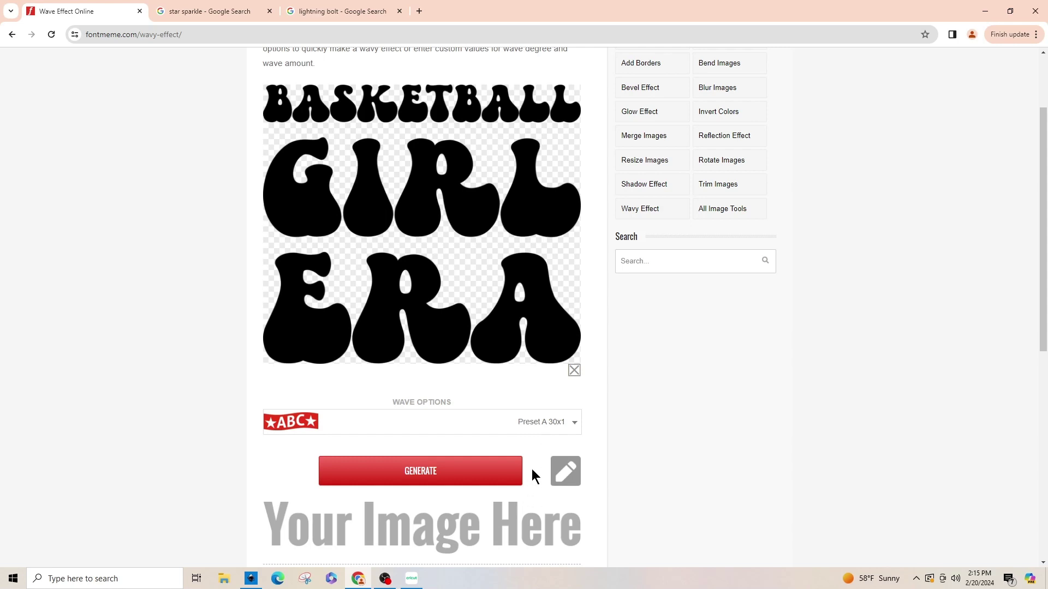
left_click(484, 467)
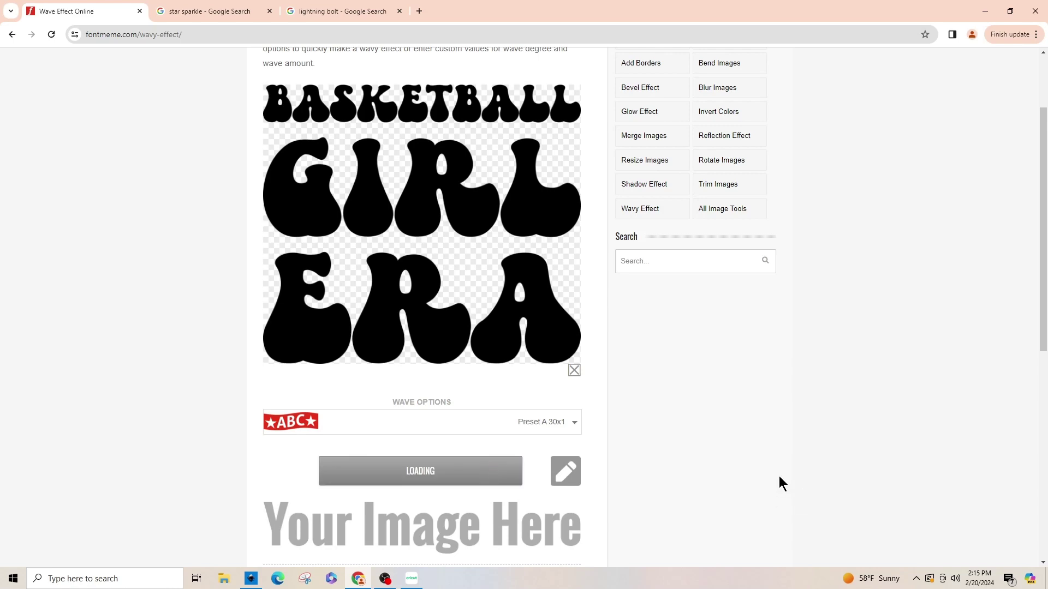
scroll(778, 476, "down", 7)
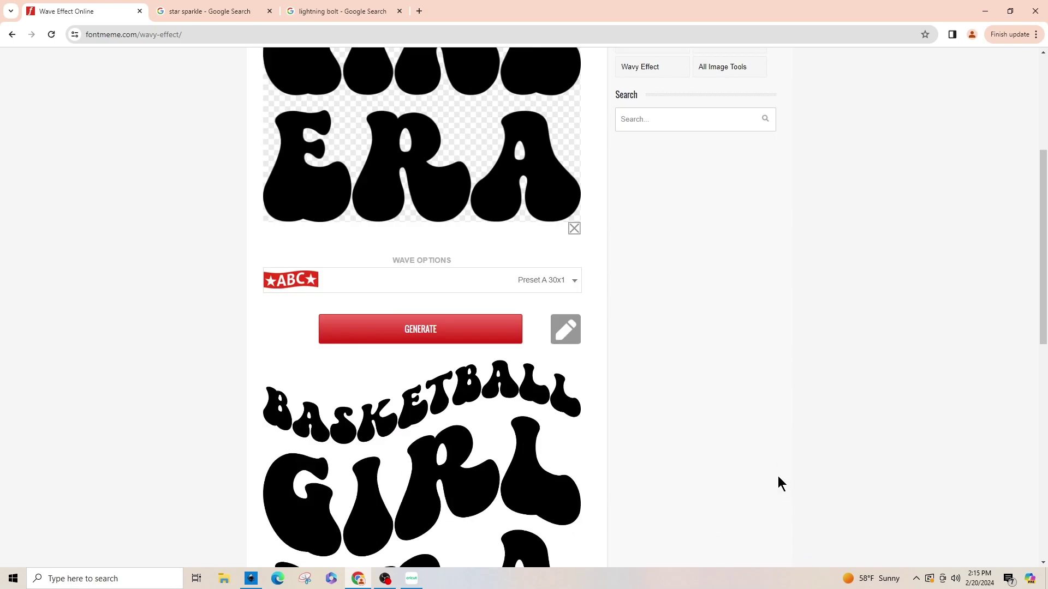
mouse_move(439, 206)
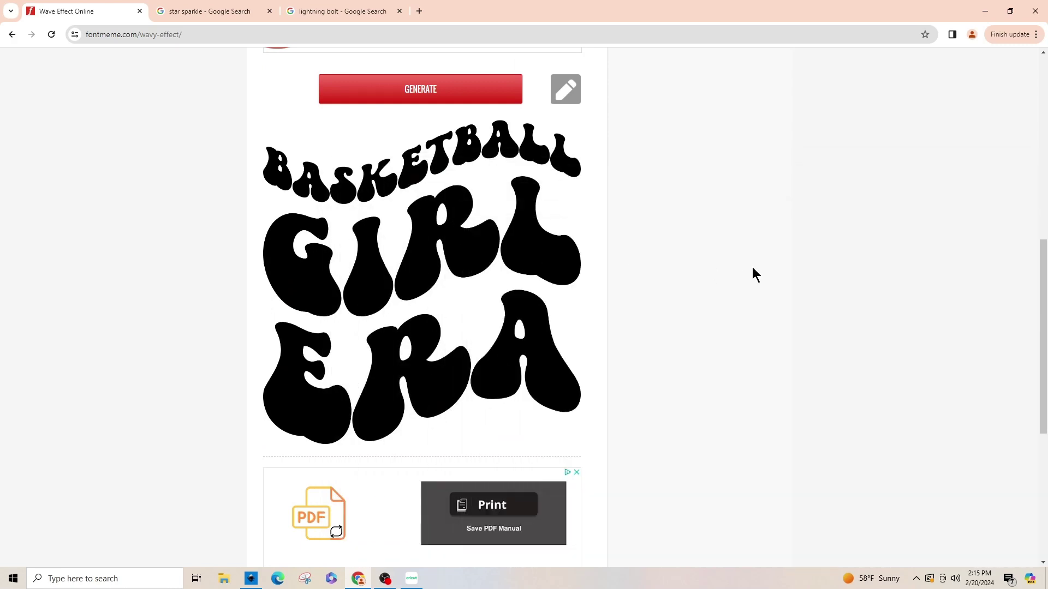
scroll(754, 266, "up", 1)
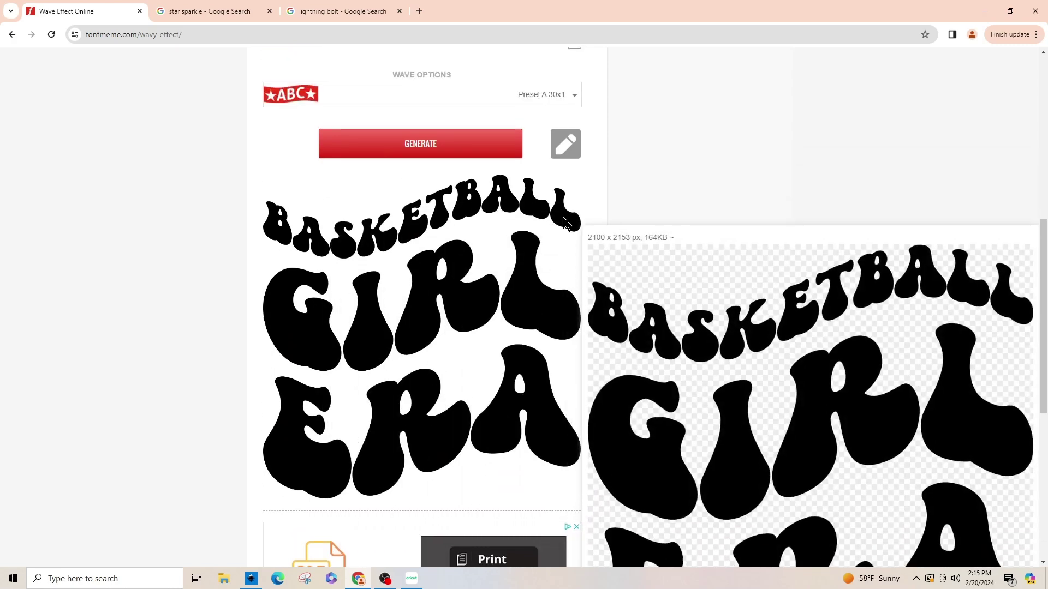
Regenerate the wavy lettering with the Preset C -30x1 wave option
left_click(565, 100)
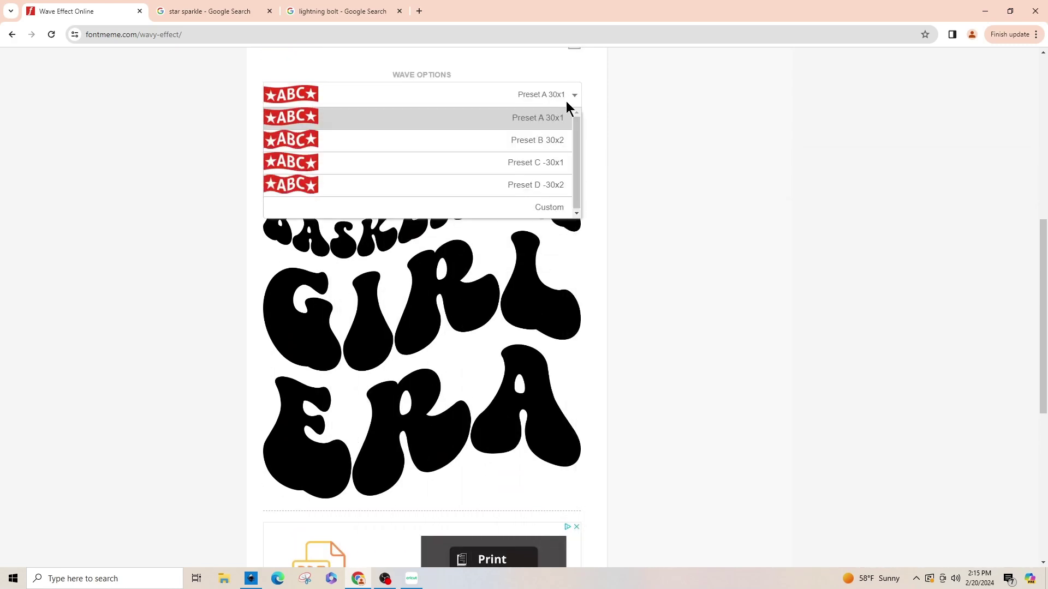
left_click(545, 161)
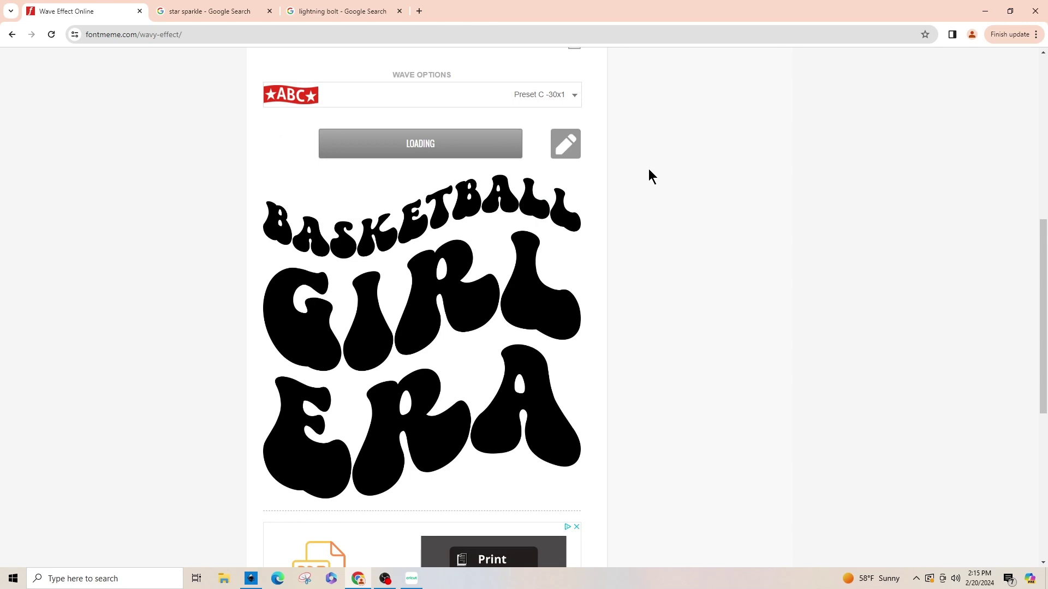
mouse_move(496, 229)
Save the generated wavy image to the Downloads folder as a PNG named basketball girl era
right_click(452, 240)
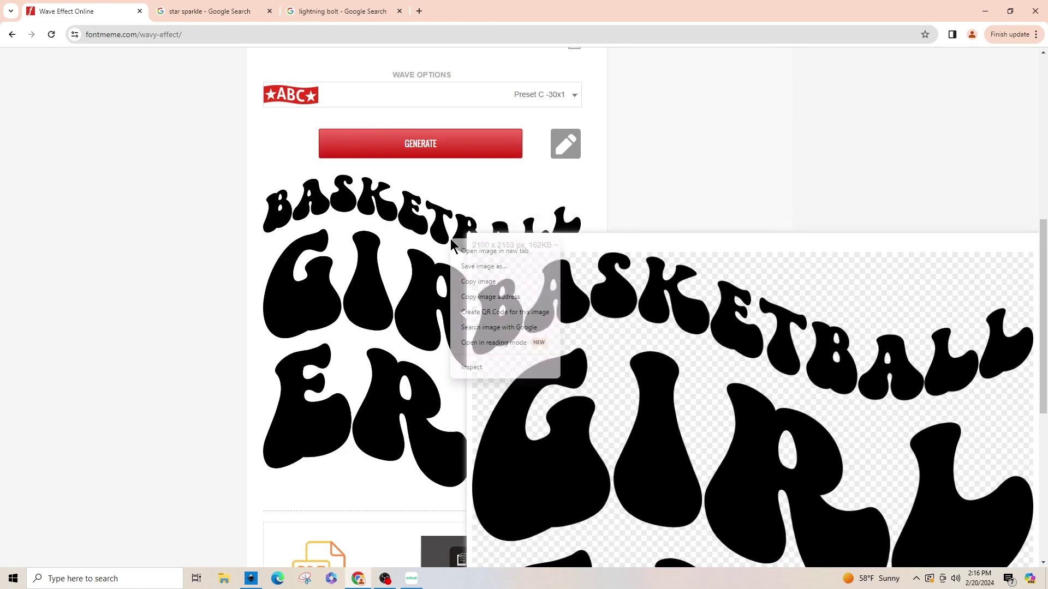
left_click(476, 265)
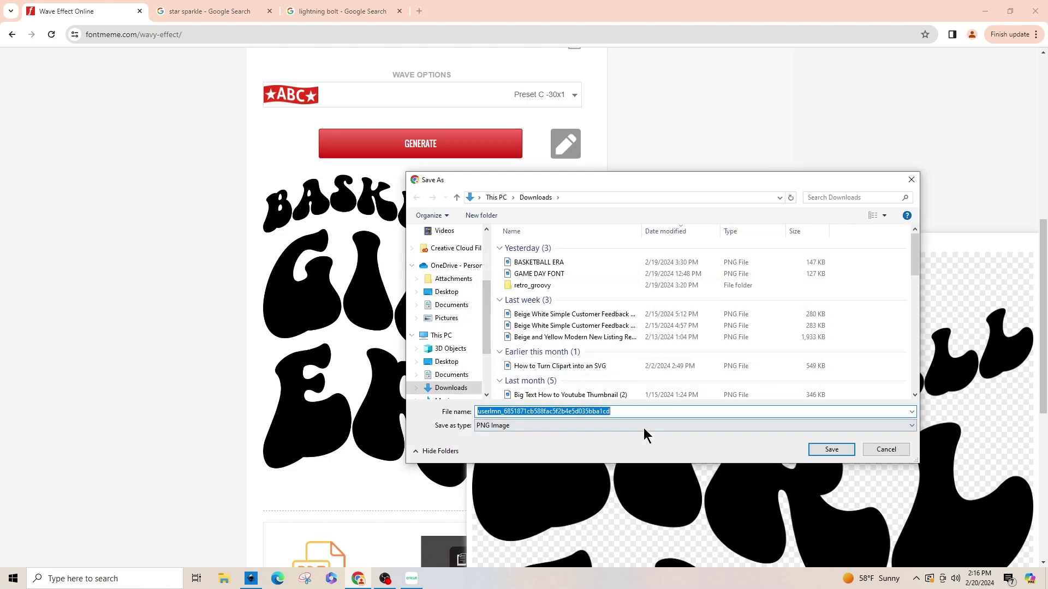
type("ba")
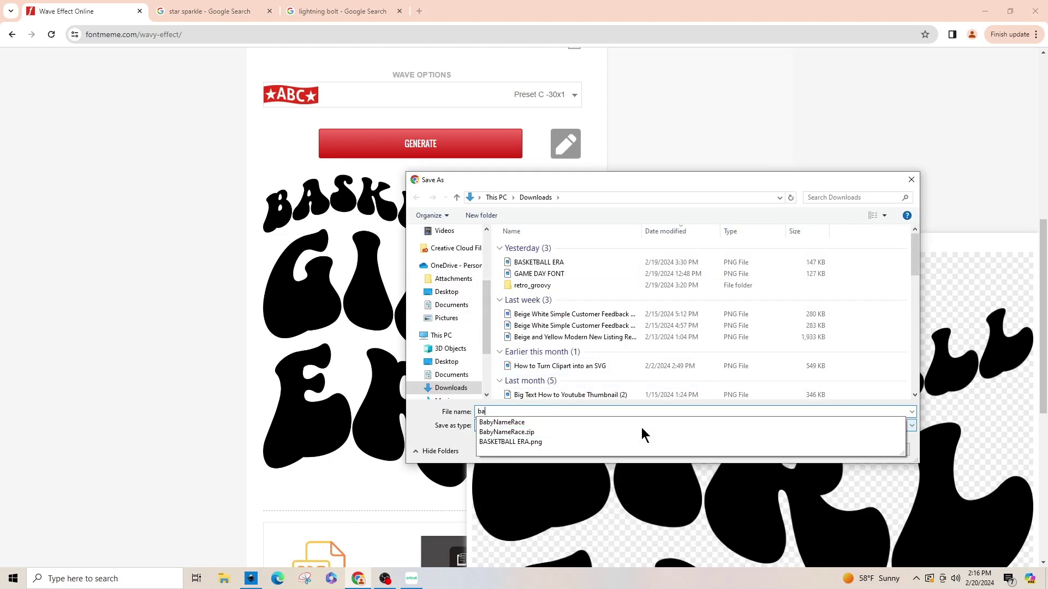
type("sketball girl era")
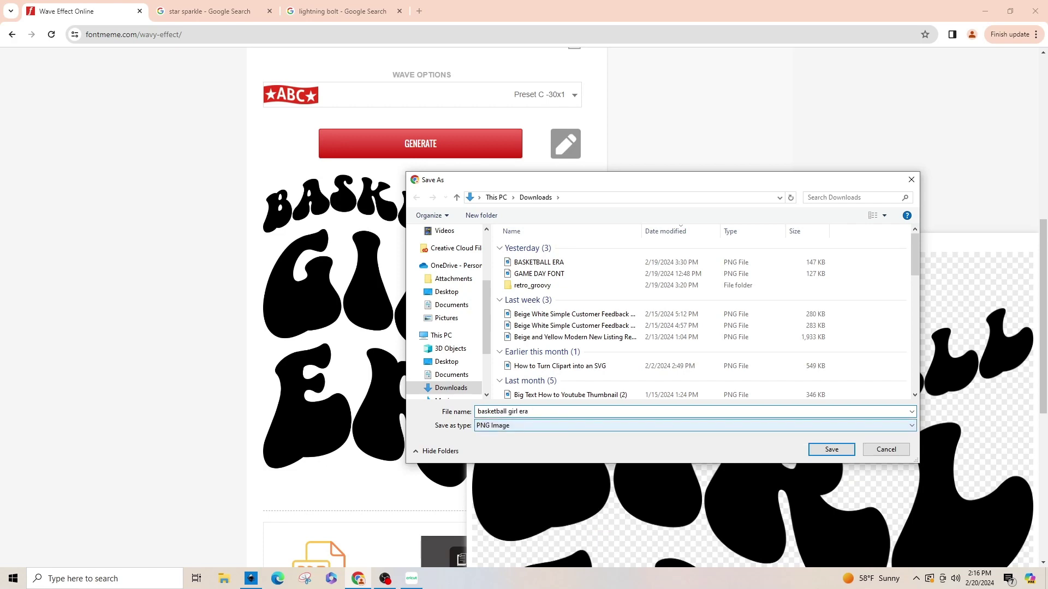
left_click(831, 452)
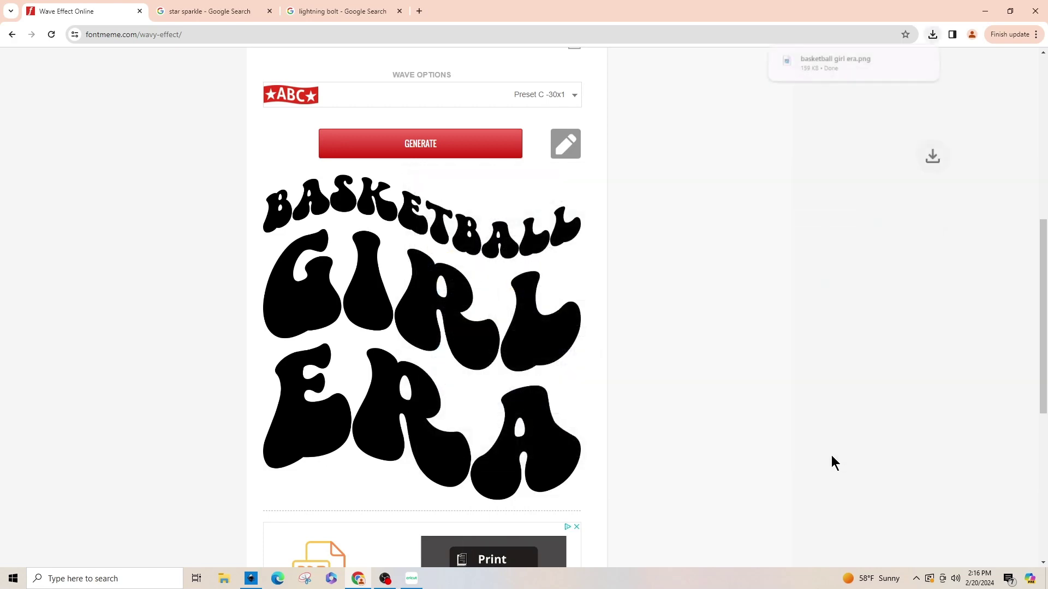
Switch to Inkscape and replace the straight lettering group with basketball girl era from Downloads, embedded at default import resolution in Blocky rendering mode
left_click(254, 582)
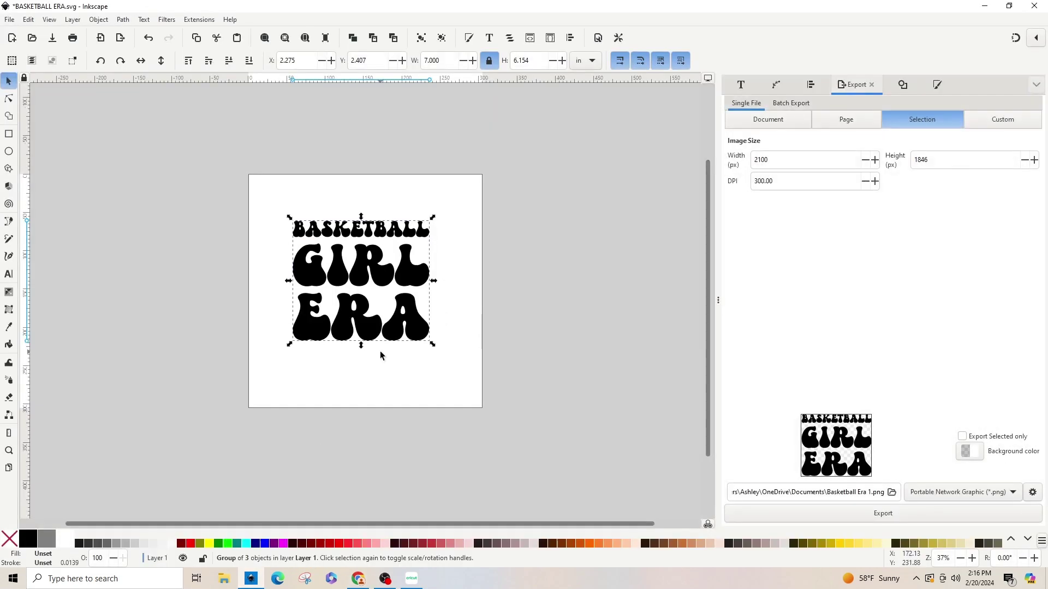
key("Delete")
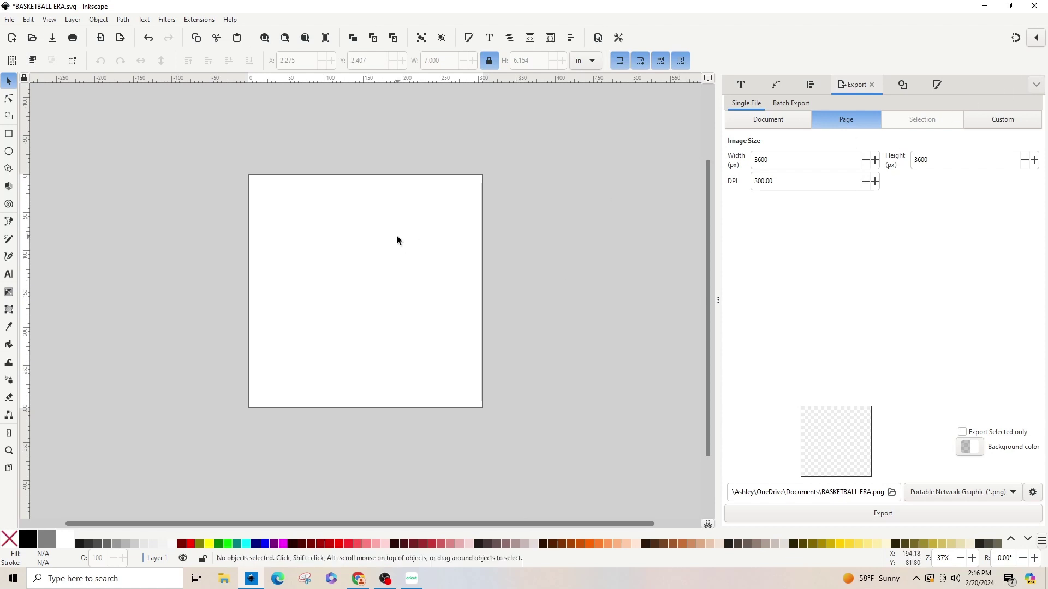
key("ctrl+i")
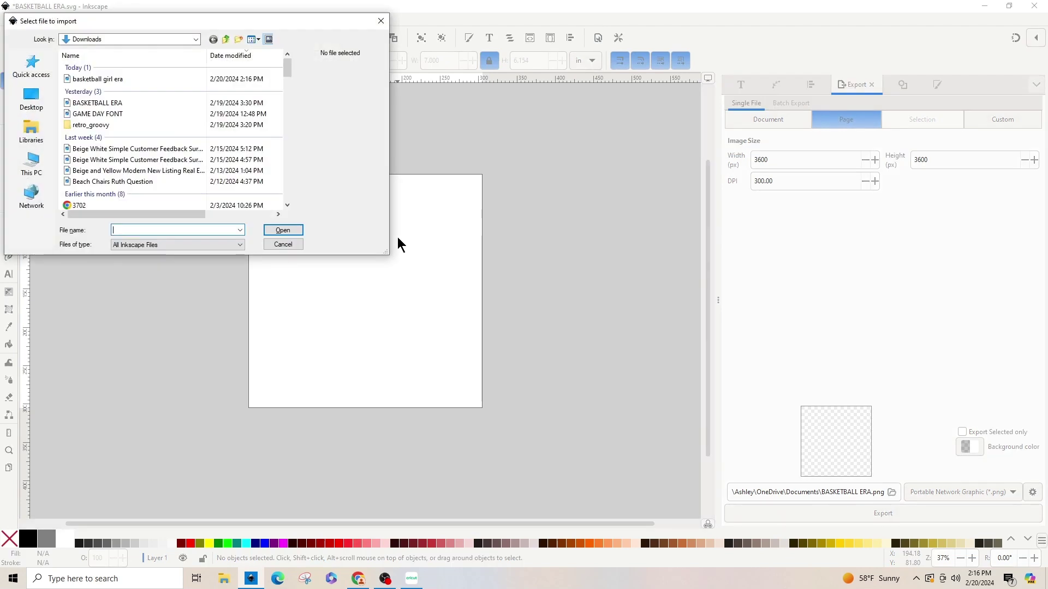
left_click(153, 81)
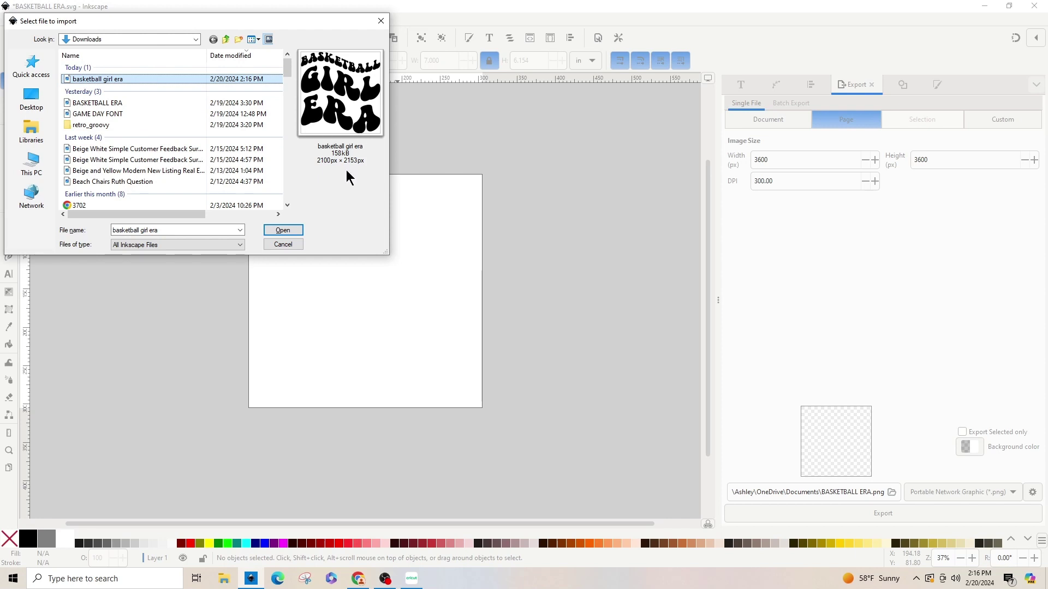
left_click(277, 231)
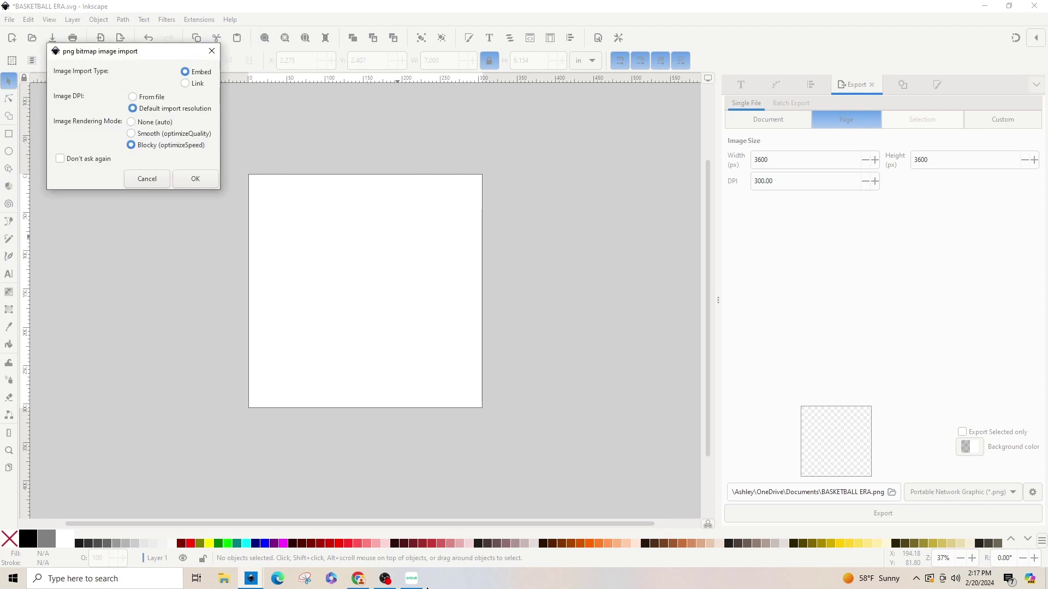
left_click(196, 180)
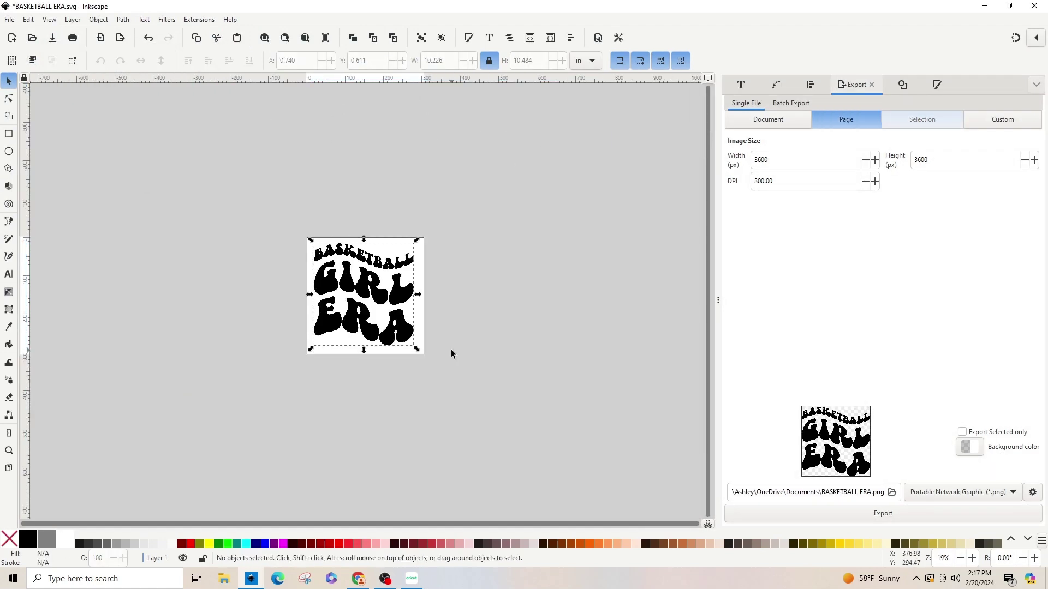
left_click(451, 349)
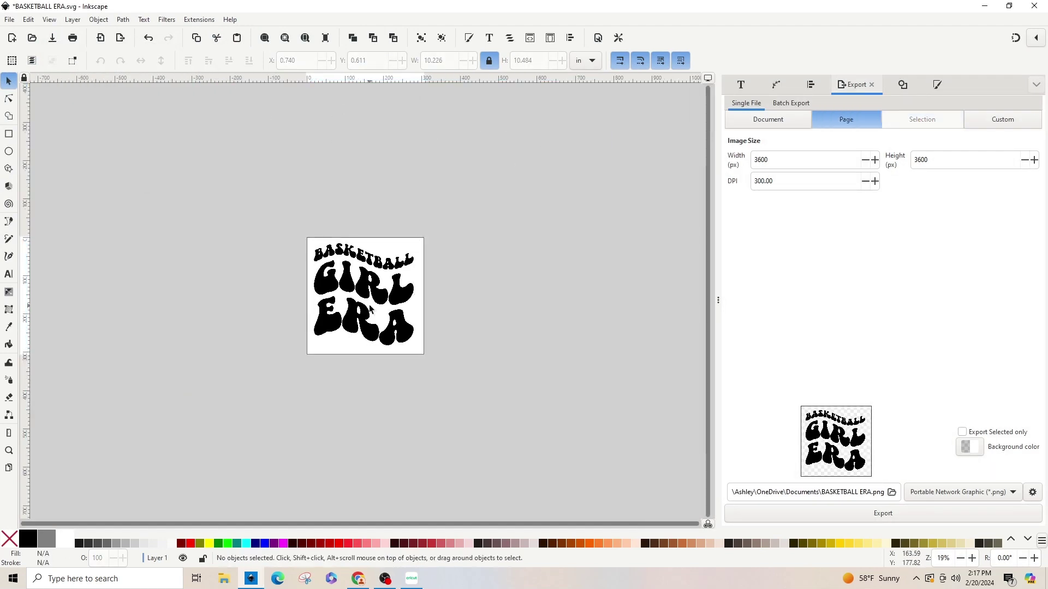
Trace the imported wavy image with Trace Bitmap in Multicolor mode, using Colors detection, 2 scans and Remove background
left_click(370, 340)
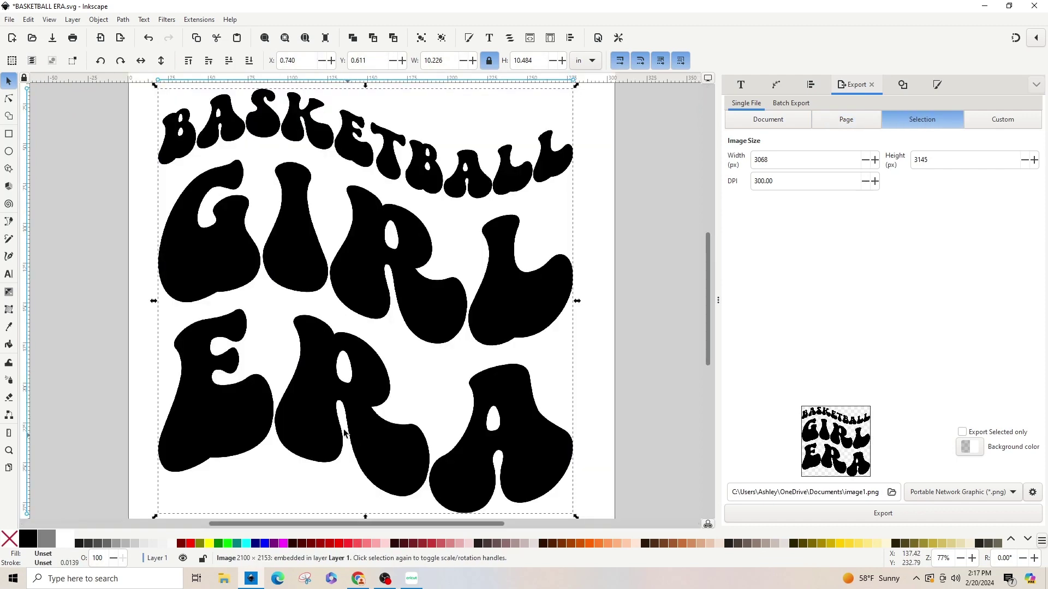
key("3")
key("minus")
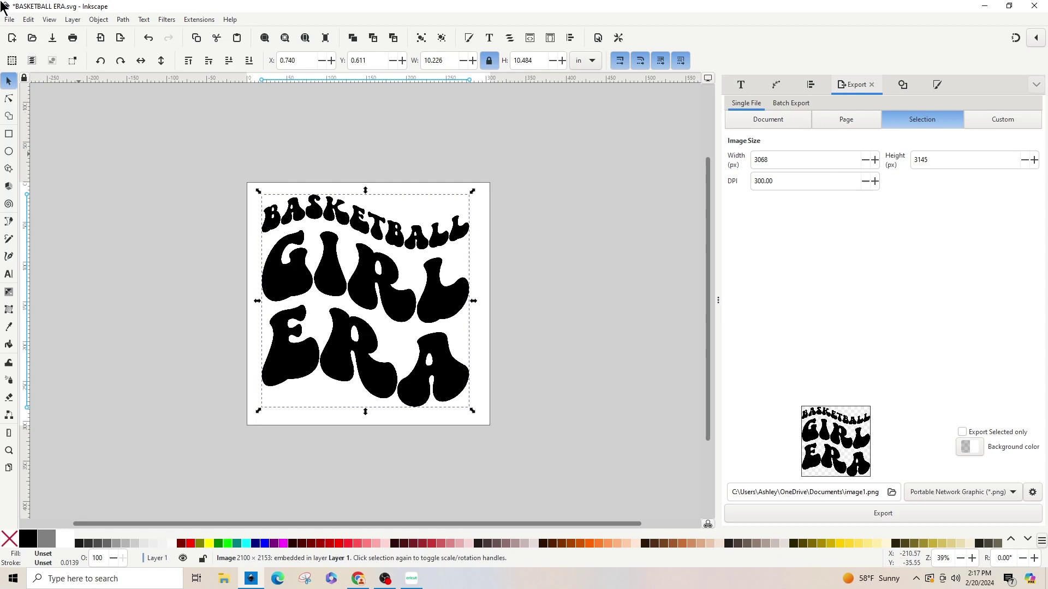
left_click(123, 21)
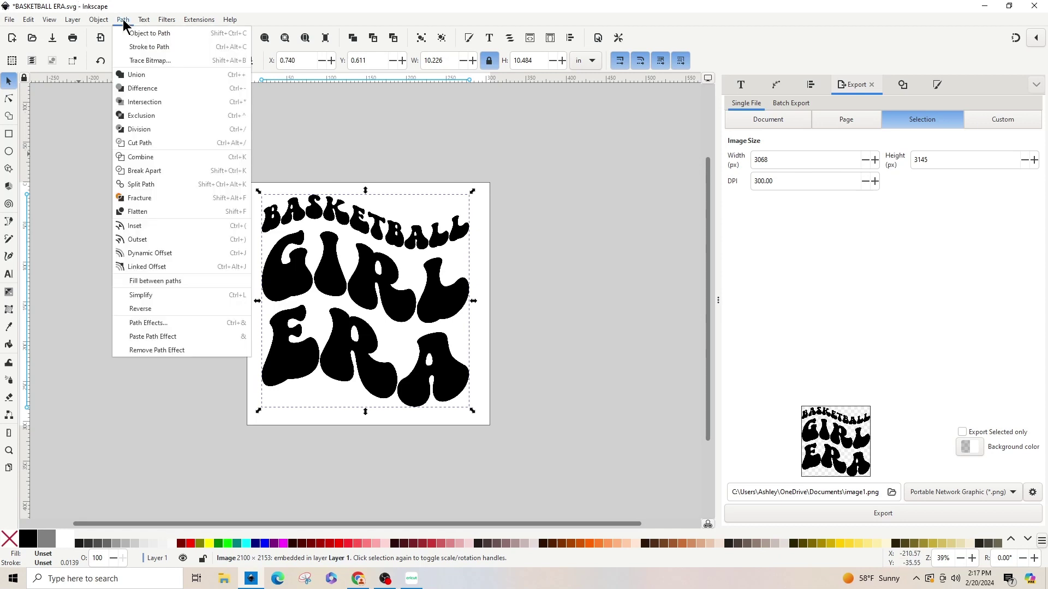
left_click(145, 60)
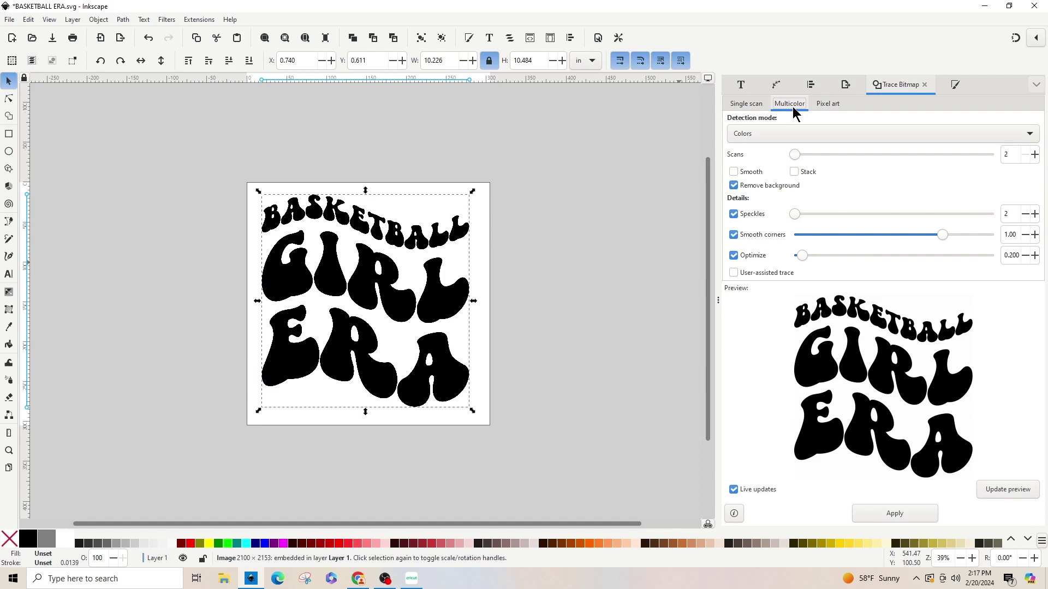
left_click(754, 138)
left_click(754, 138)
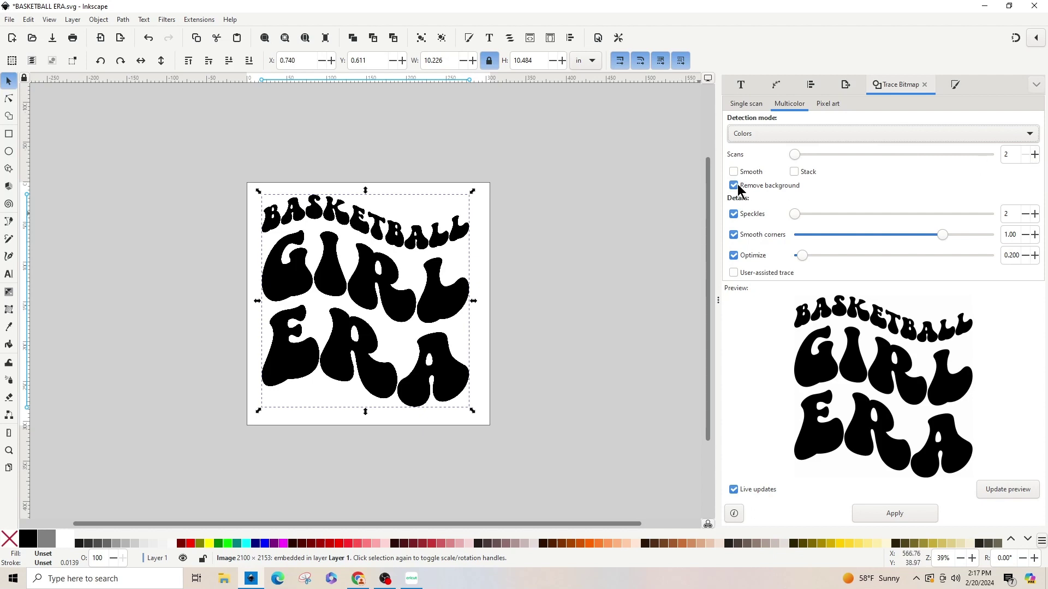
left_click(910, 513)
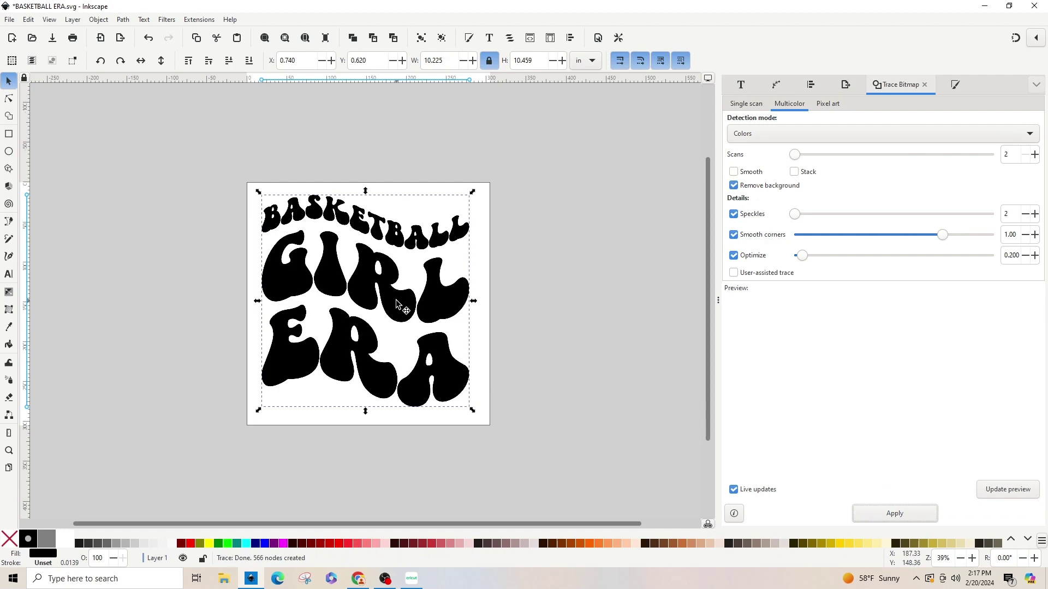
Replace the original bitmap on the page with the traced lettering and paste the IN MY BASKETBALL MOM ERA reference image beside it
left_click_drag(396, 300, 626, 311)
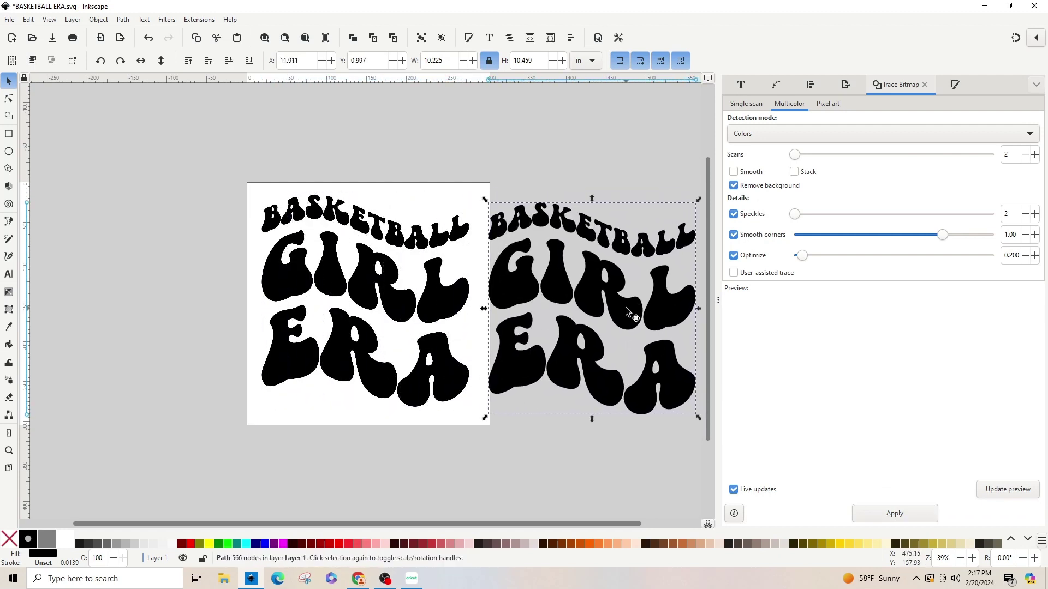
left_click(410, 261)
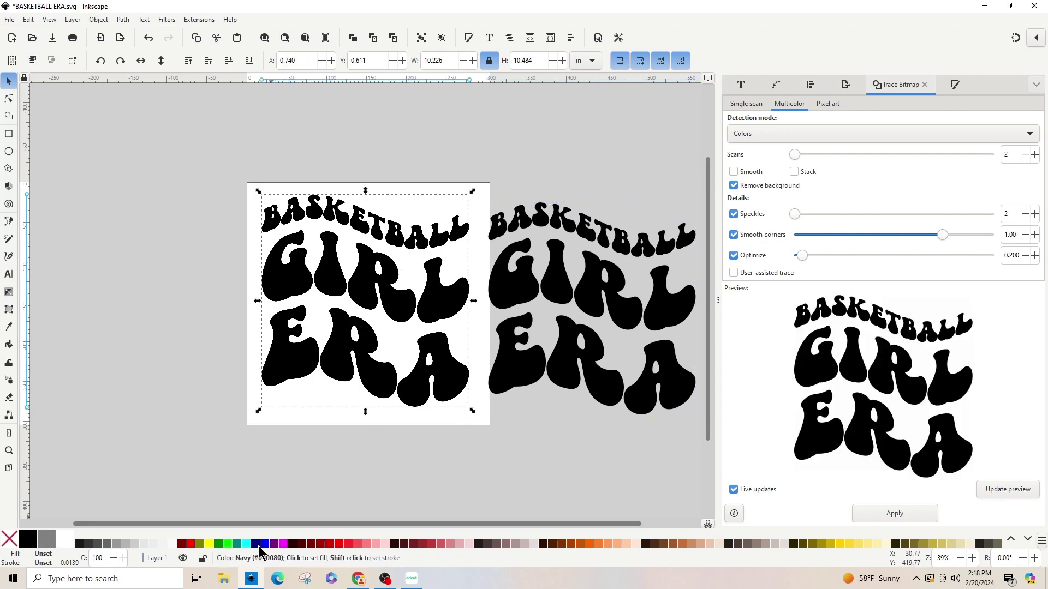
left_click(529, 371)
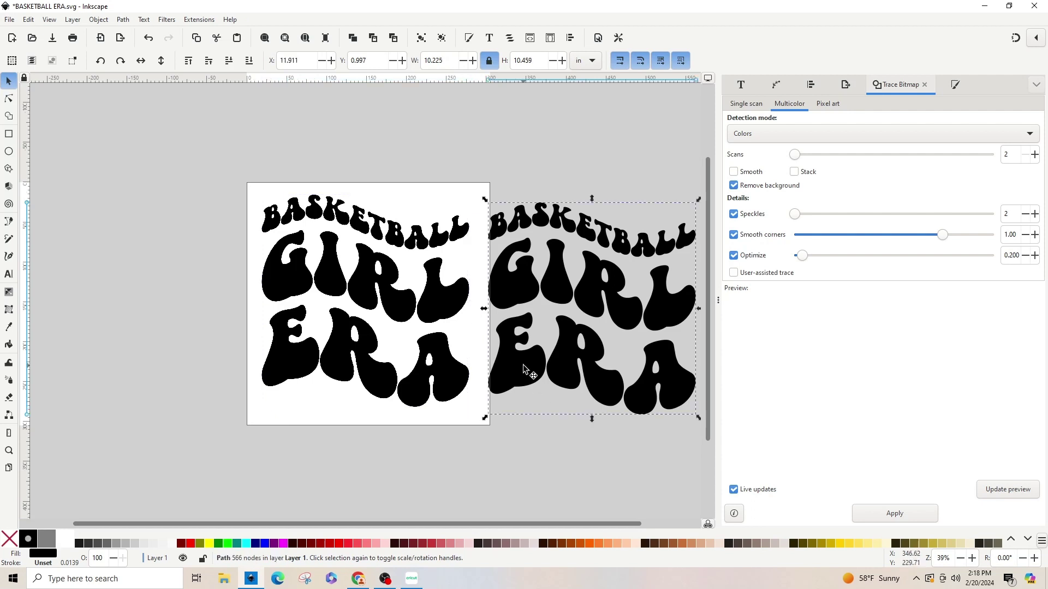
left_click(374, 295)
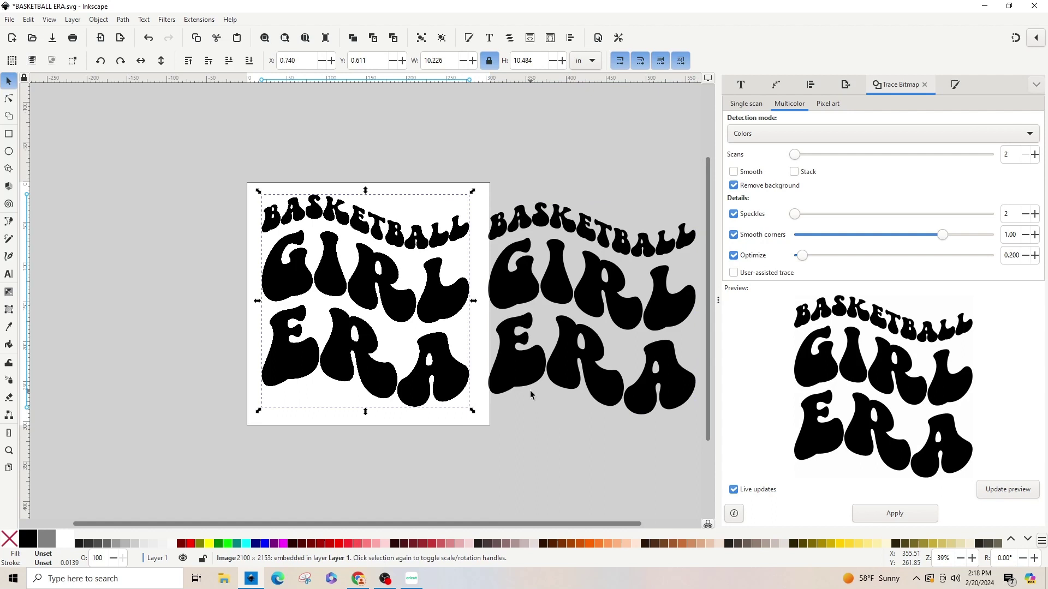
key("Delete")
left_click_drag(580, 308, 383, 303)
key("ctrl+v")
Add two separate text objects above the page, reading IN and MY
left_click(9, 274)
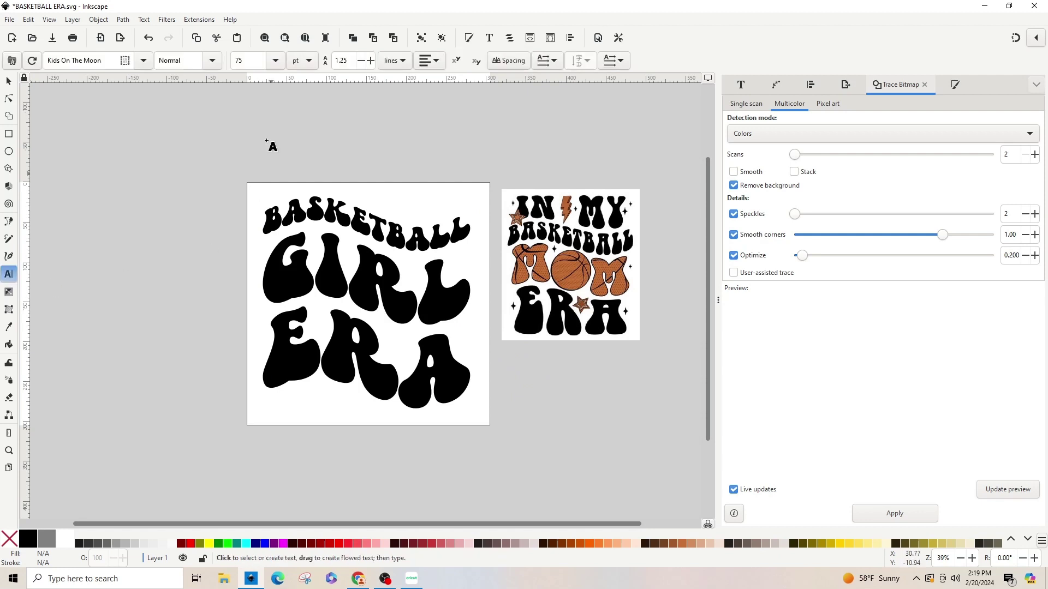
left_click(267, 141)
type("In")
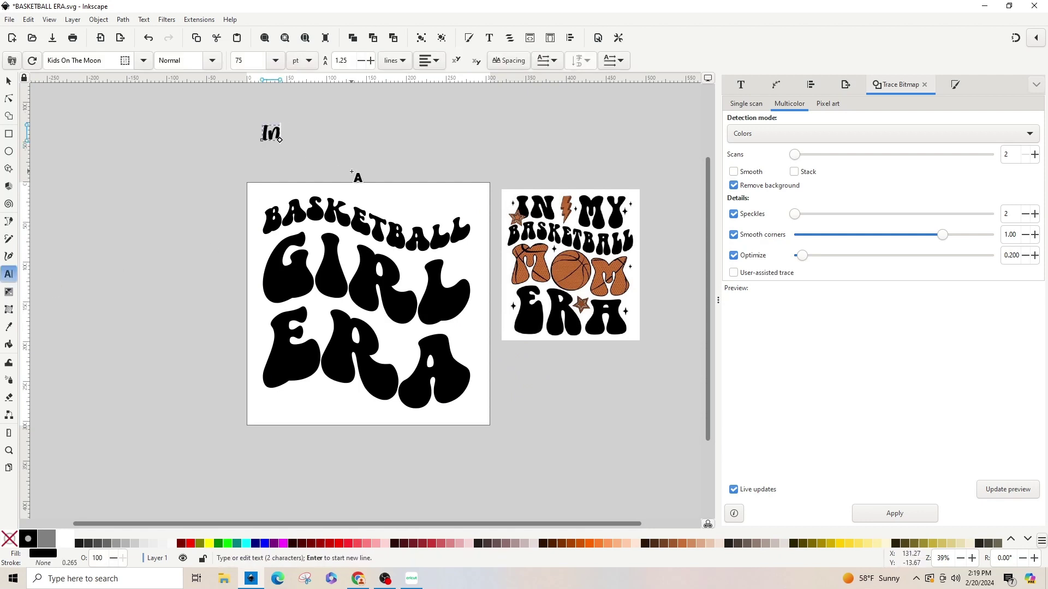
key("BackSpace")
key("BackSpace")
type("N")
key("Escape")
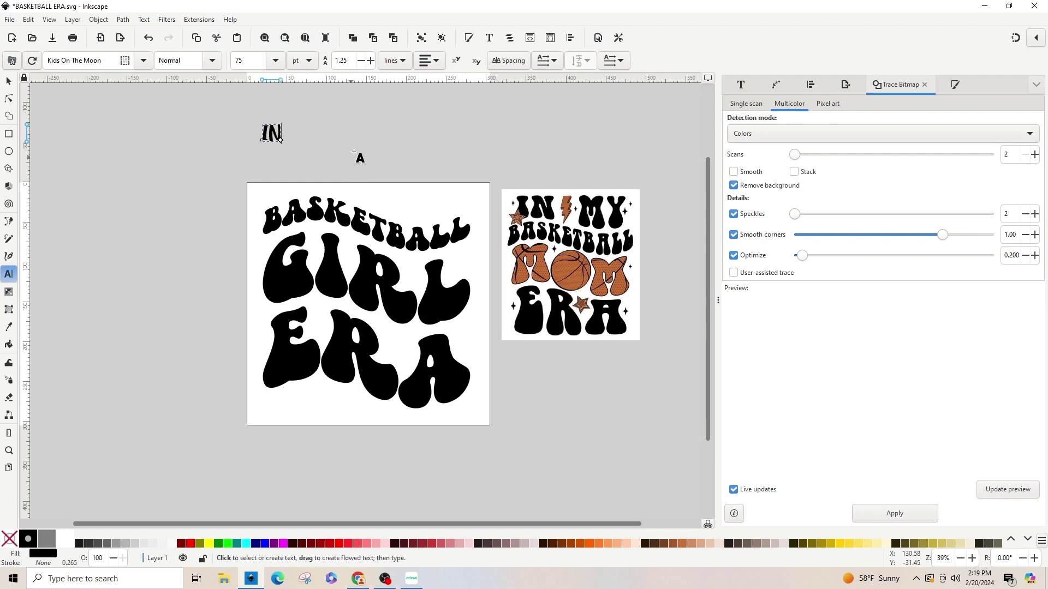
left_click(338, 134)
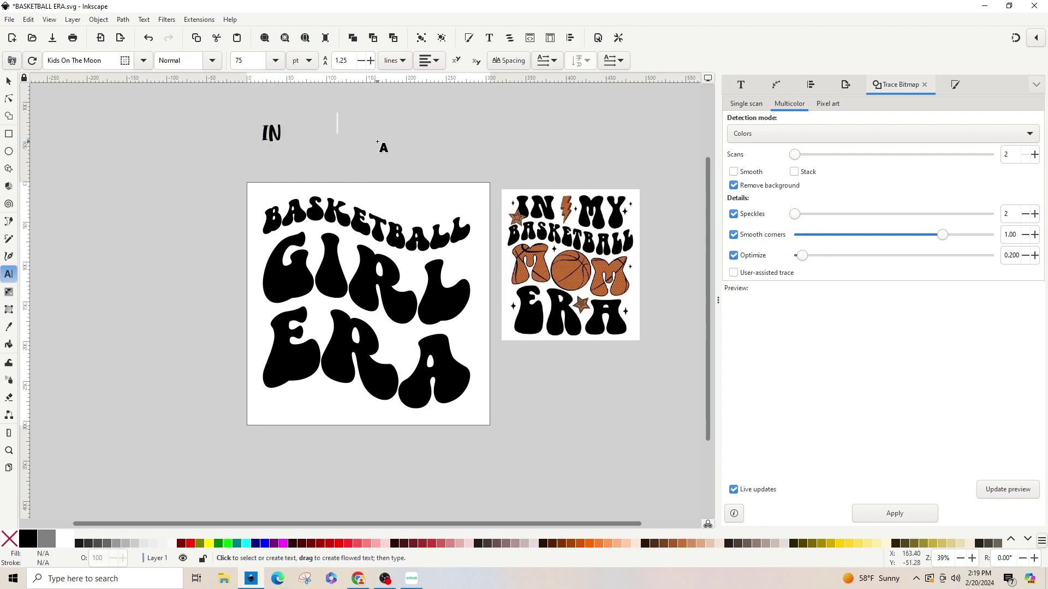
type("MY")
key("Escape")
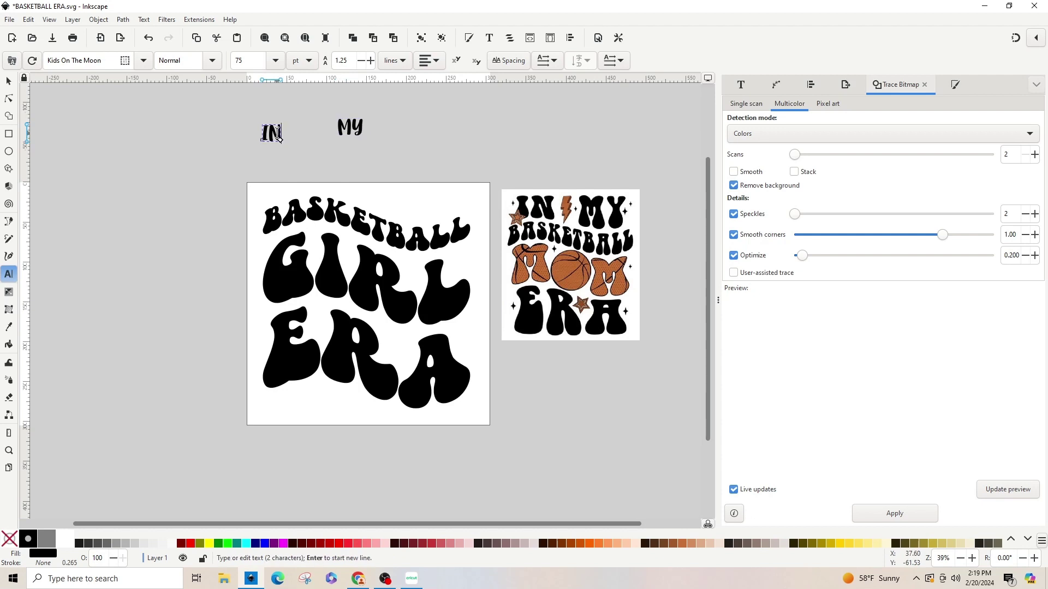
Set the font of the IN text to Retro Groovy
left_click_drag(262, 133, 282, 135)
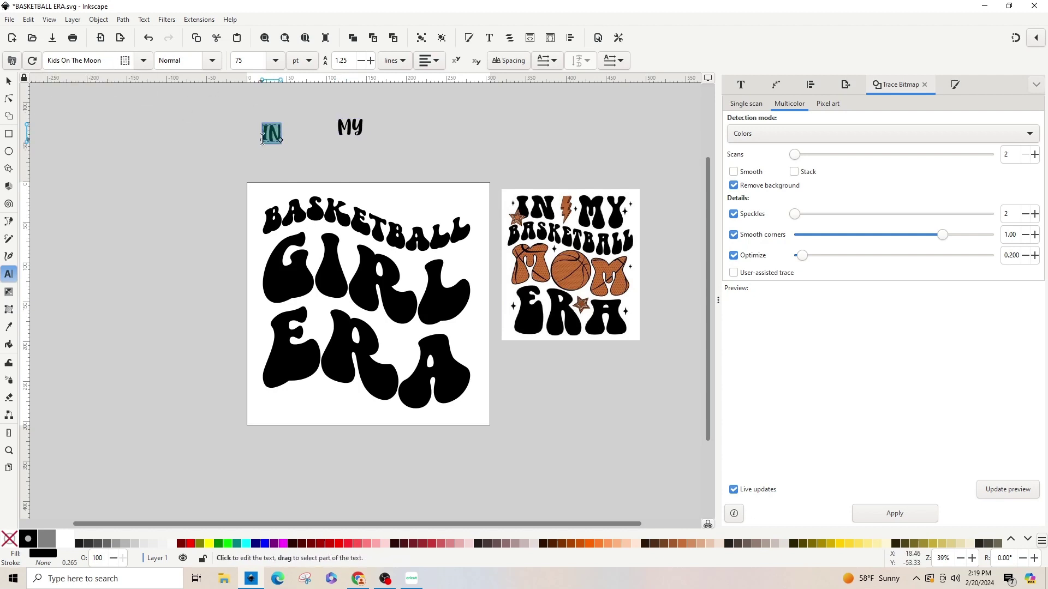
left_click(103, 64)
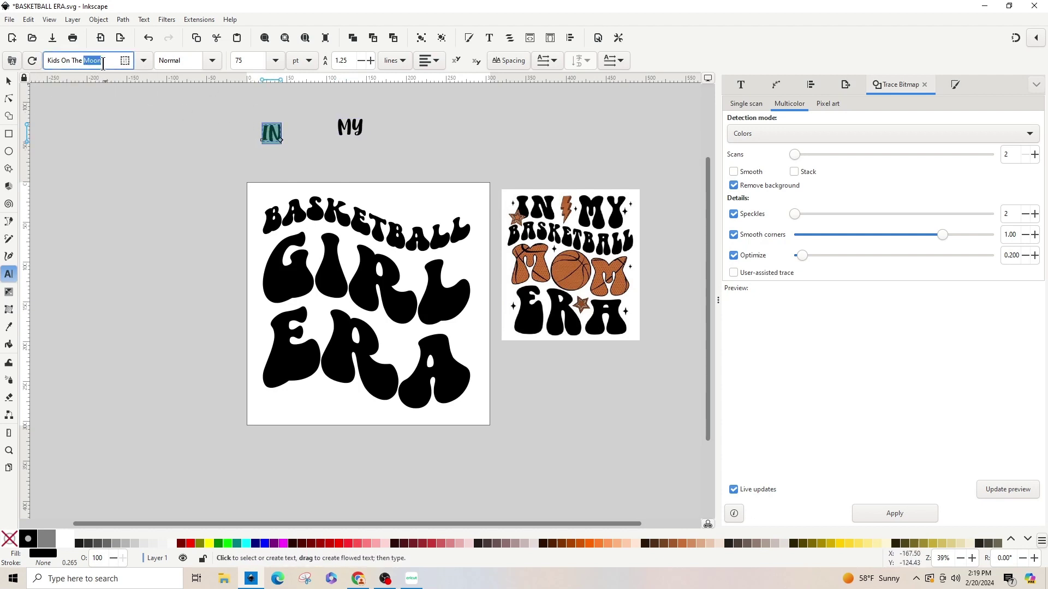
key("BackSpace")
type("Moon")
key("Return")
type("RETRO")
left_click(104, 77)
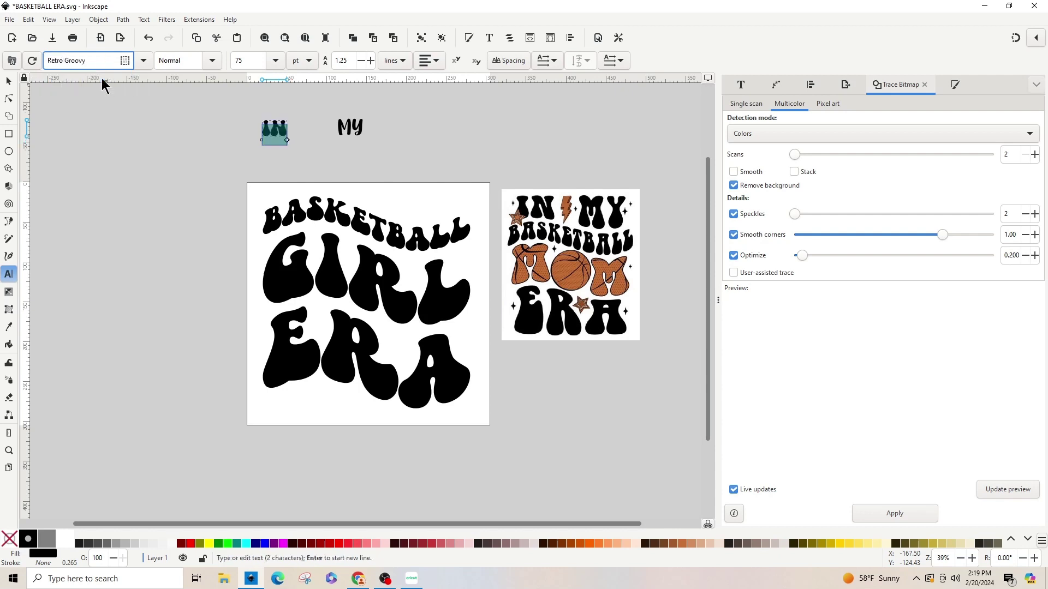
Set the font of the MY text to Retro Groovy
double_click(355, 127)
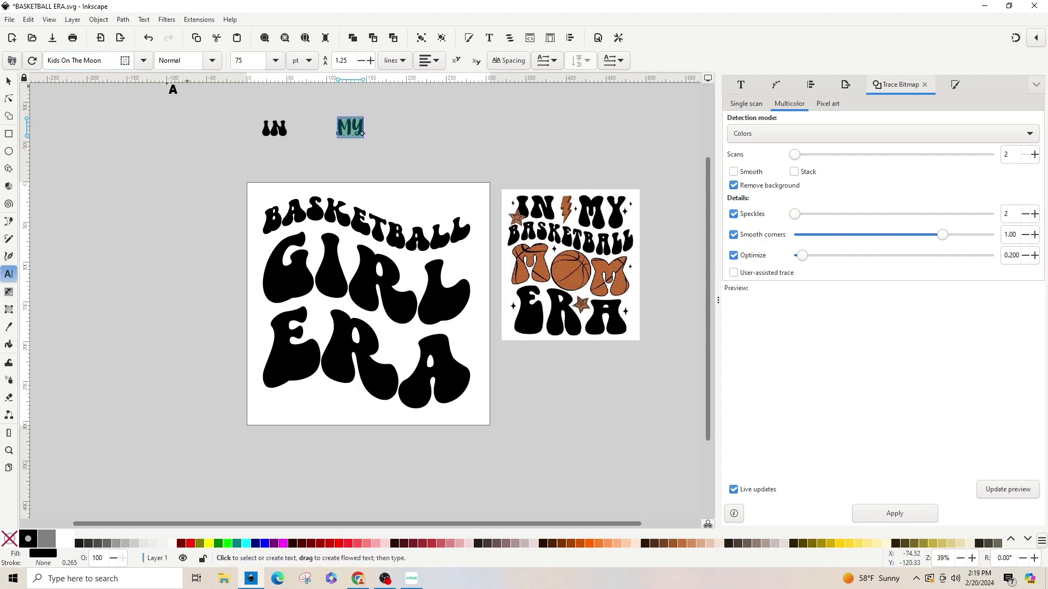
triple_click(79, 65)
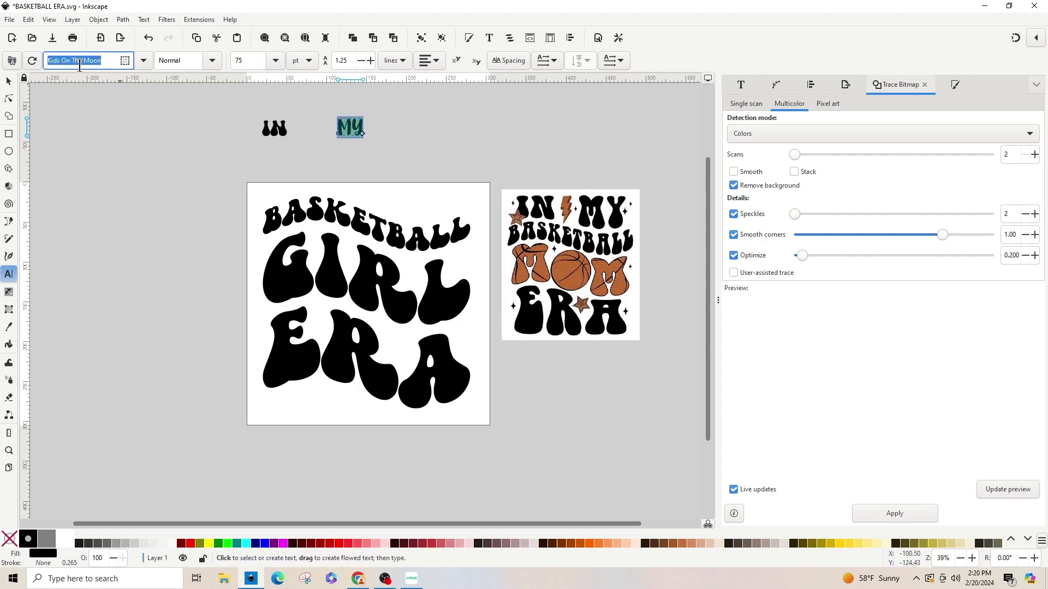
type("RETRO")
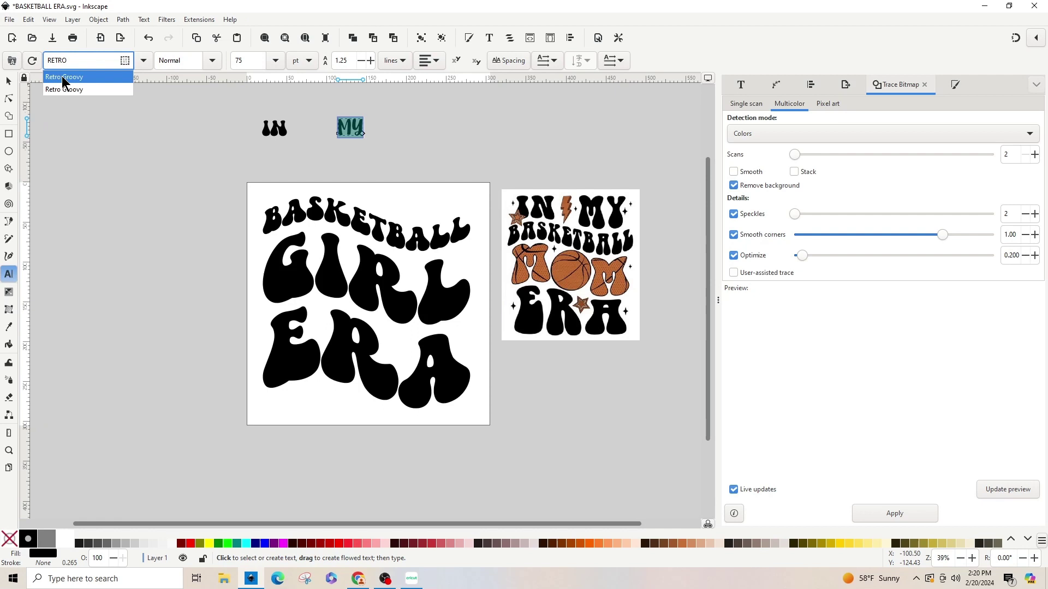
left_click(63, 77)
left_click(8, 81)
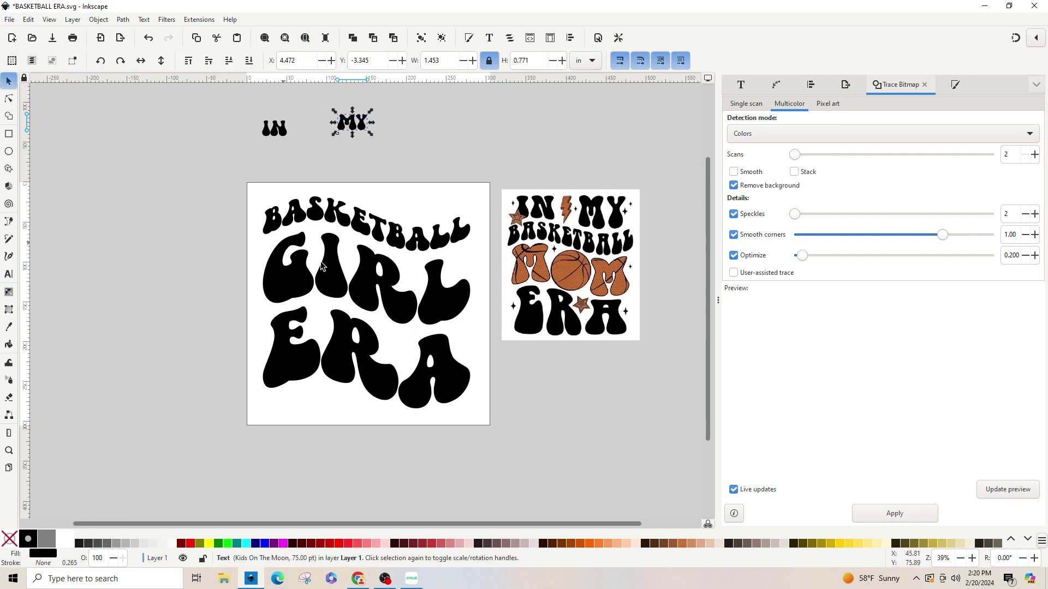
Scale the traced BASKETBALL GIRL ERA lettering down to about 7.35 in wide and place it in the lower part of the page
left_click(404, 293)
left_click_drag(476, 416, 433, 387)
left_click_drag(411, 349, 408, 391)
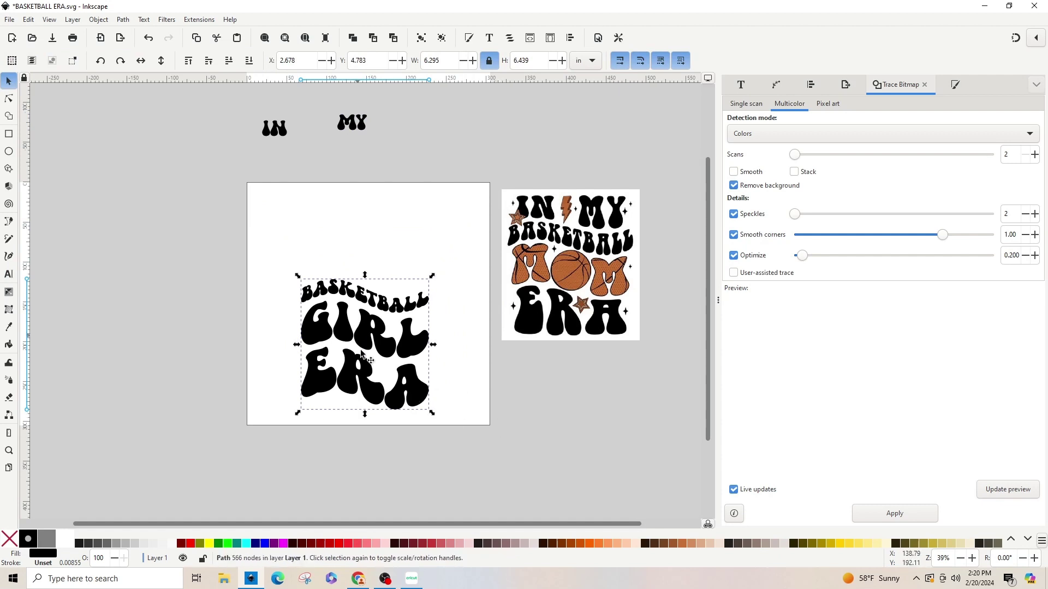
mouse_move(251, 578)
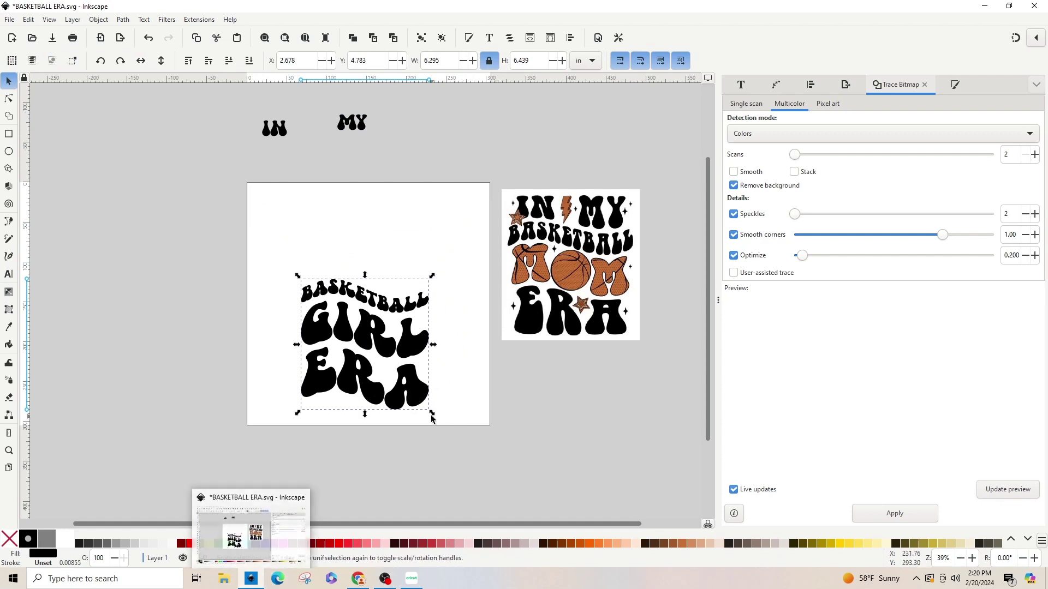
mouse_move(433, 413)
left_mouse_down()
mouse_move(392, 382)
mouse_move(463, 429)
mouse_move(394, 379)
mouse_move(436, 425)
mouse_move(431, 404)
mouse_move(449, 424)
left_mouse_up()
Move the IN and MY texts onto the page above opposite ends of BASKETBALL and enlarge both
left_click(278, 132)
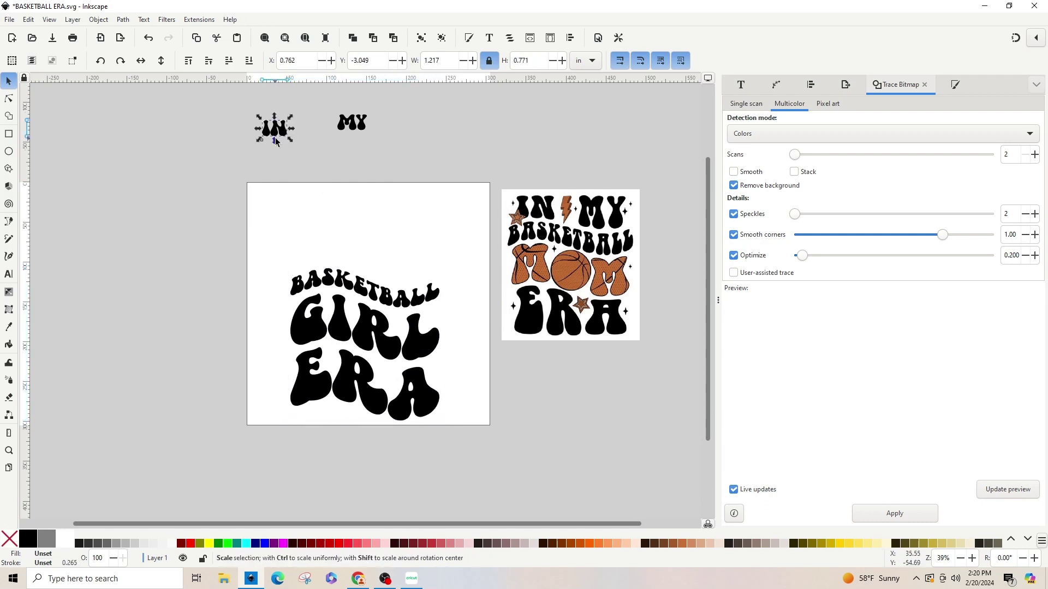
left_click_drag(278, 132, 305, 243)
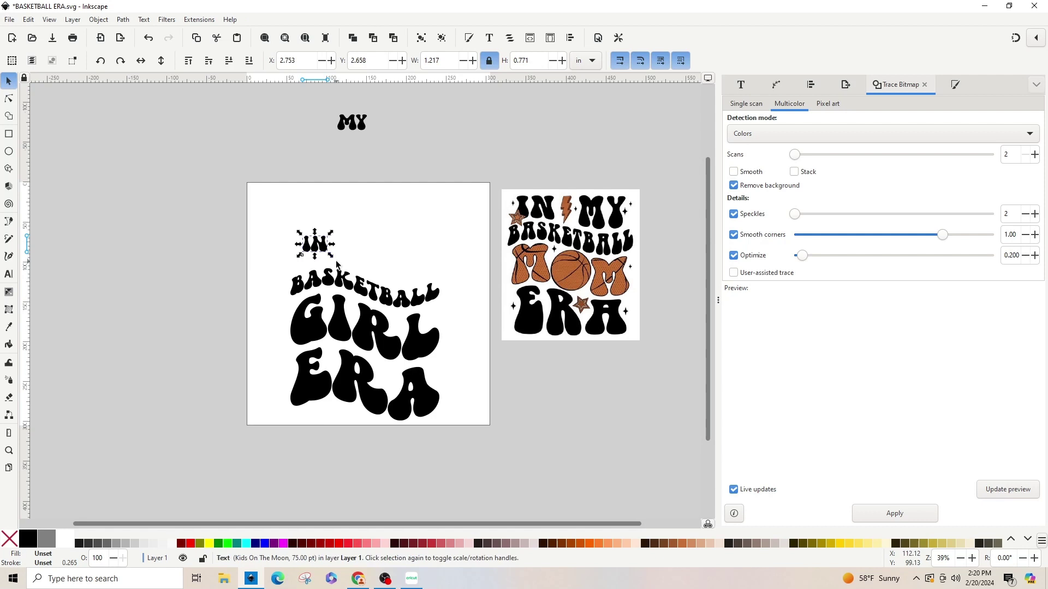
mouse_move(331, 257)
left_mouse_down()
mouse_move(349, 278)
mouse_move(349, 256)
mouse_move(334, 257)
left_mouse_up()
left_click_drag(359, 129, 408, 256)
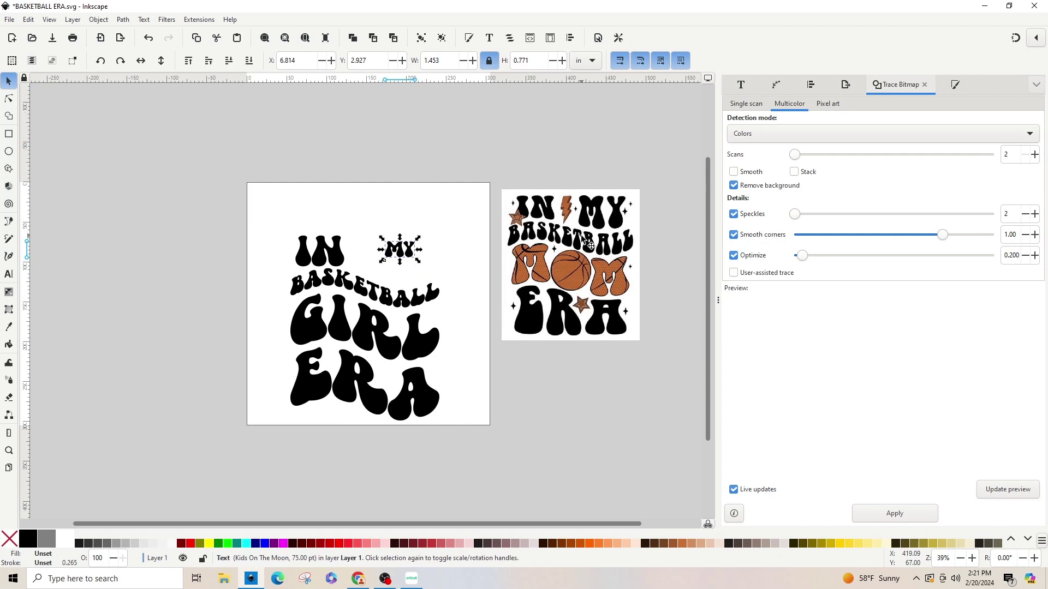
mouse_move(400, 263)
left_mouse_down()
mouse_move(406, 279)
mouse_move(397, 276)
mouse_move(435, 272)
mouse_move(401, 239)
mouse_move(404, 252)
left_mouse_up()
Stretch IN upward to about 1.8 in tall, nudge MY closer to BASKETBALL, and widen MY slightly
left_click(321, 239)
left_click_drag(321, 235, 320, 229)
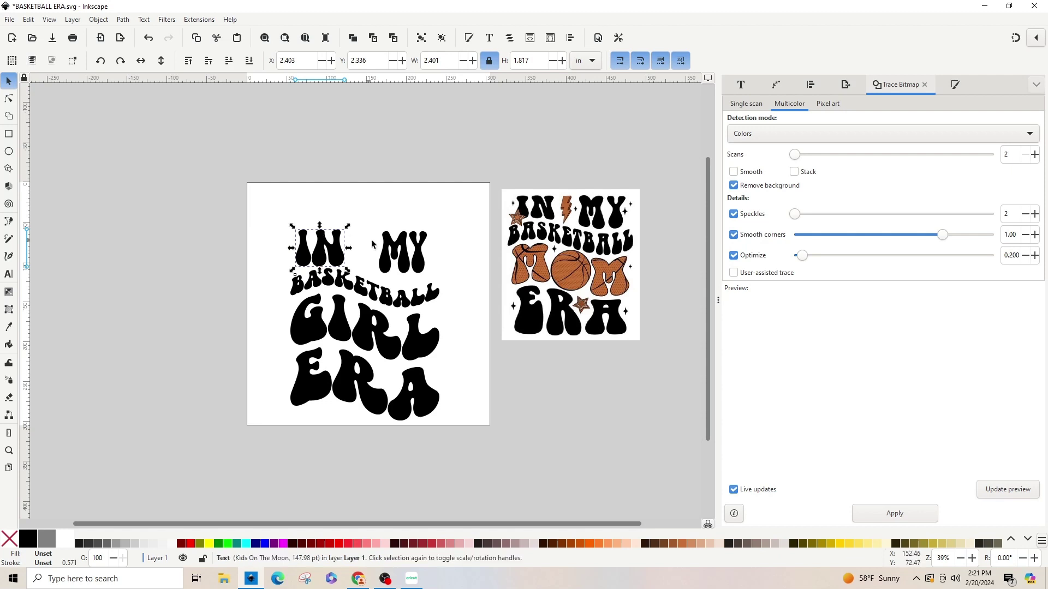
mouse_move(393, 245)
left_mouse_down()
mouse_move(365, 246)
mouse_move(402, 246)
left_mouse_up()
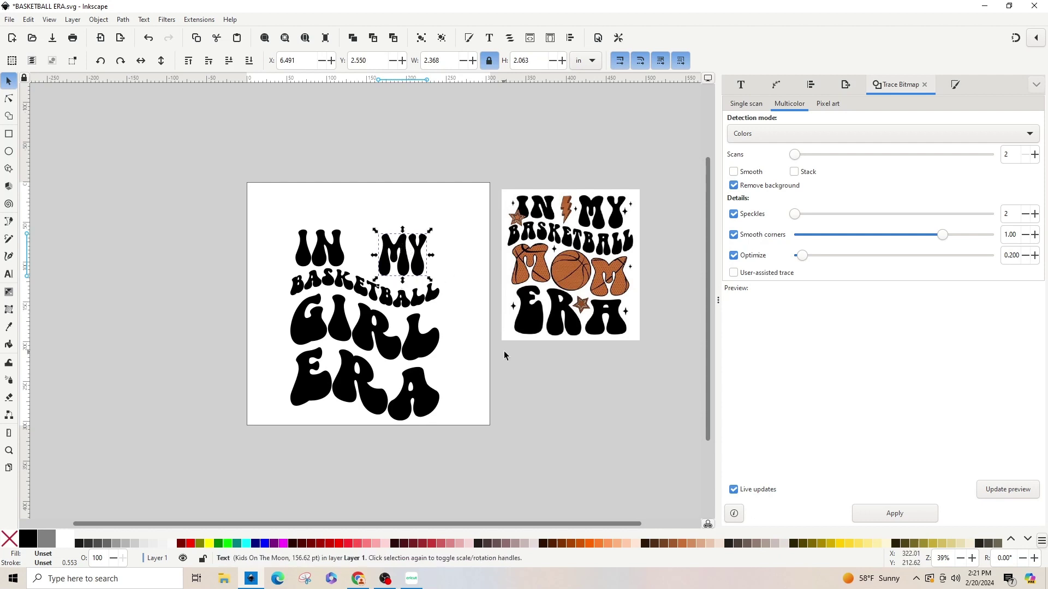
left_click(491, 333)
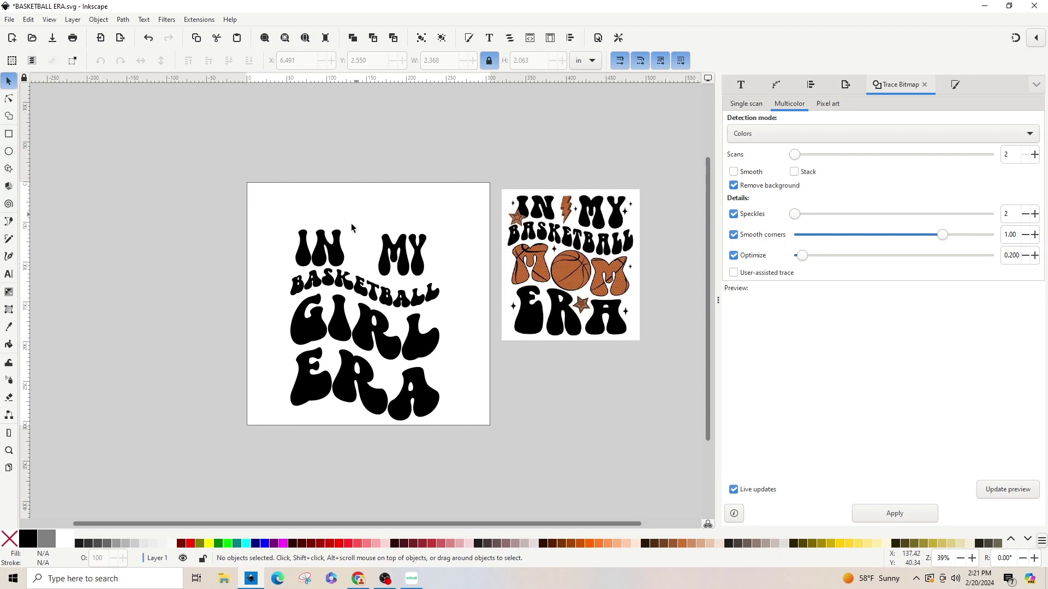
left_click(385, 256)
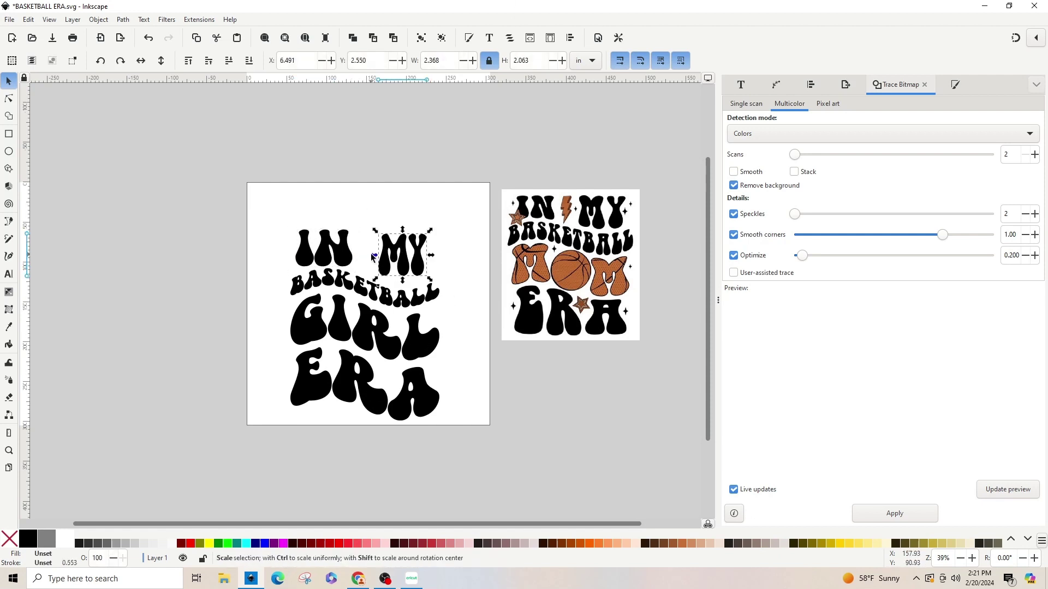
left_click_drag(373, 256, 433, 254)
left_click(462, 306)
Merge the IN text, the MY text and the traced lettering into one path with Union
key("Tab")
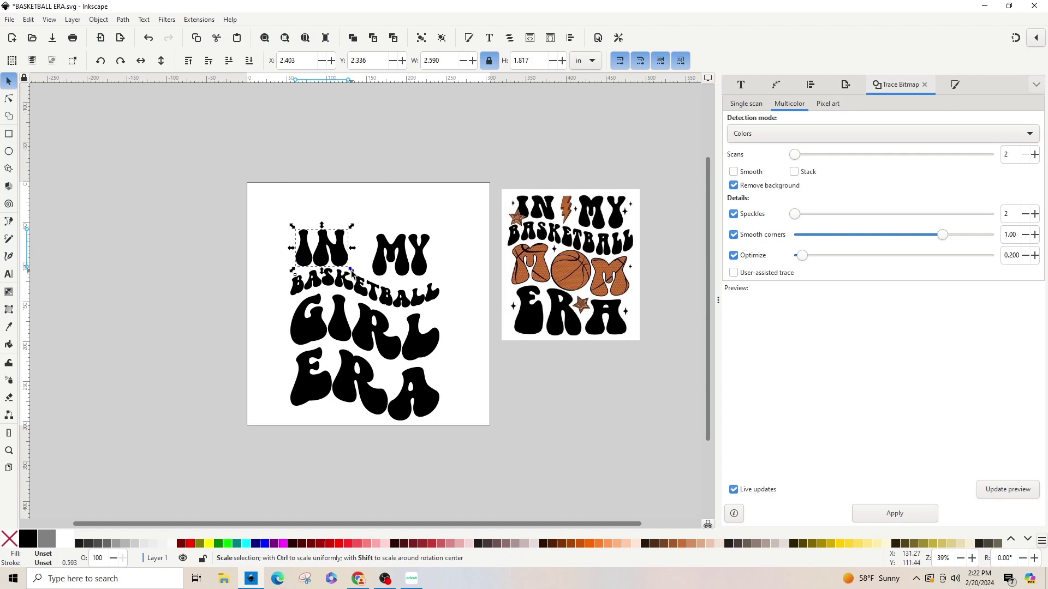
left_click(385, 261, "shift")
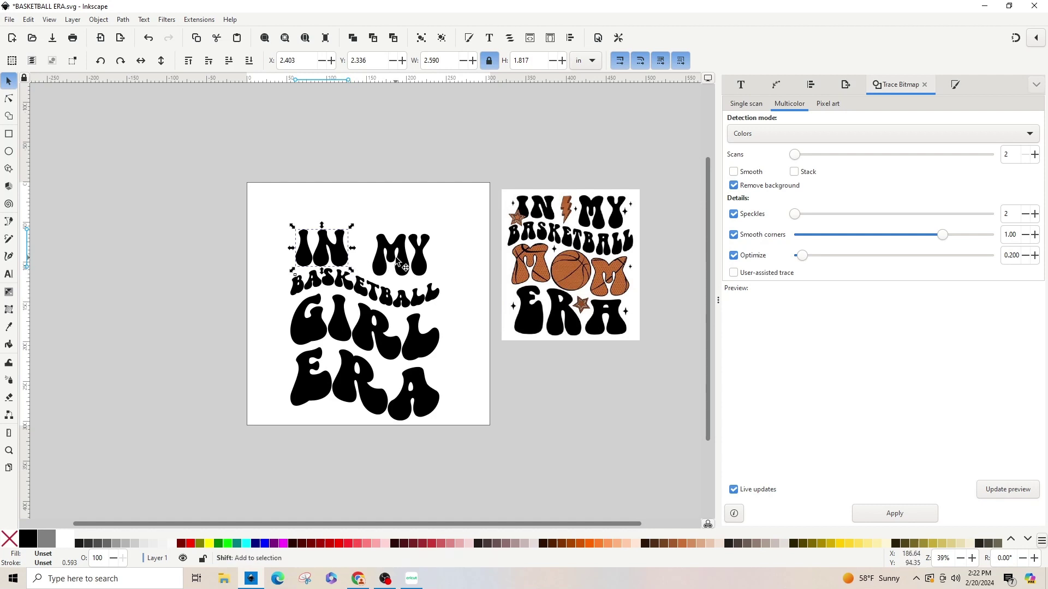
left_click(374, 333, "shift")
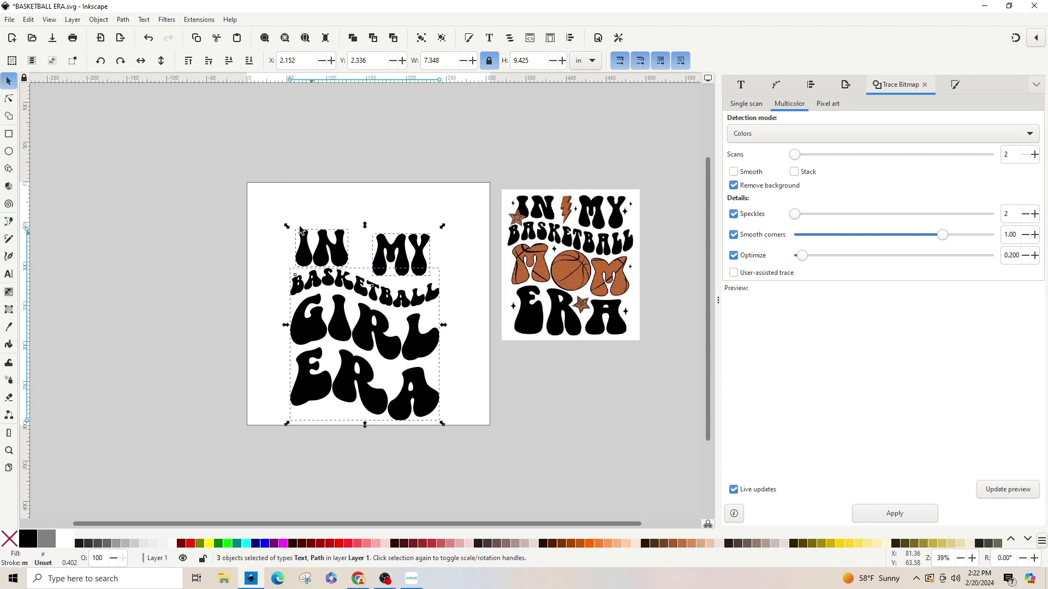
left_click(123, 20)
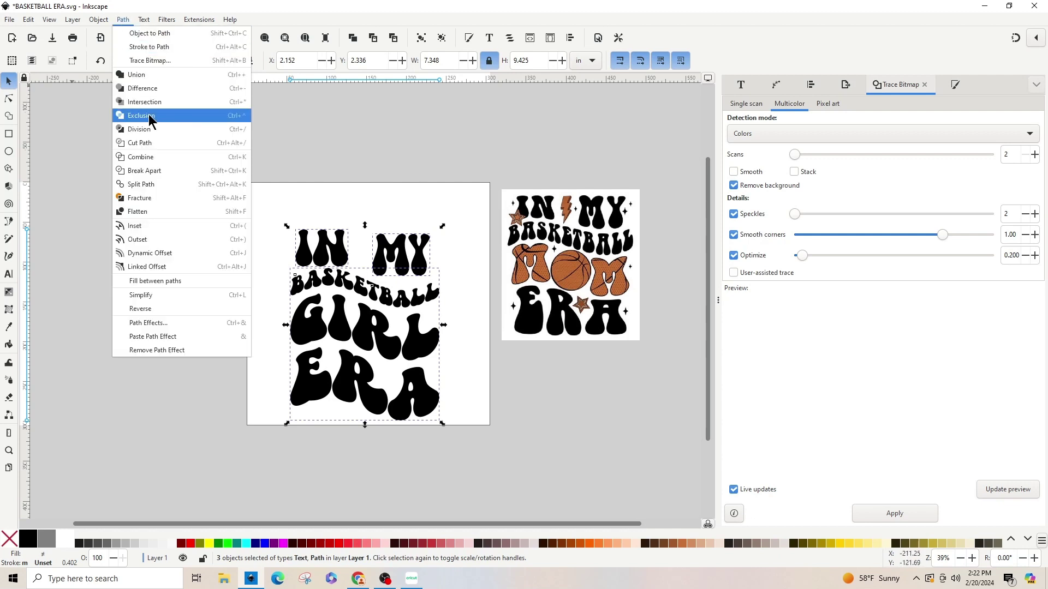
left_click(155, 77)
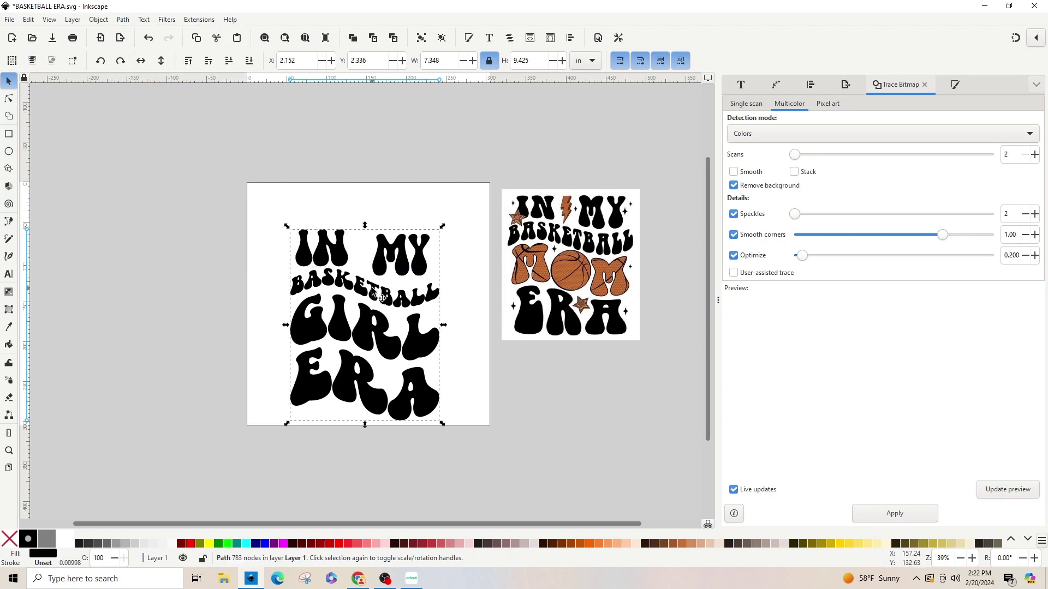
Move the merged lettering up on the page and place a duplicate of it just outside the page, opposite the reference image
left_click_drag(374, 291, 374, 264)
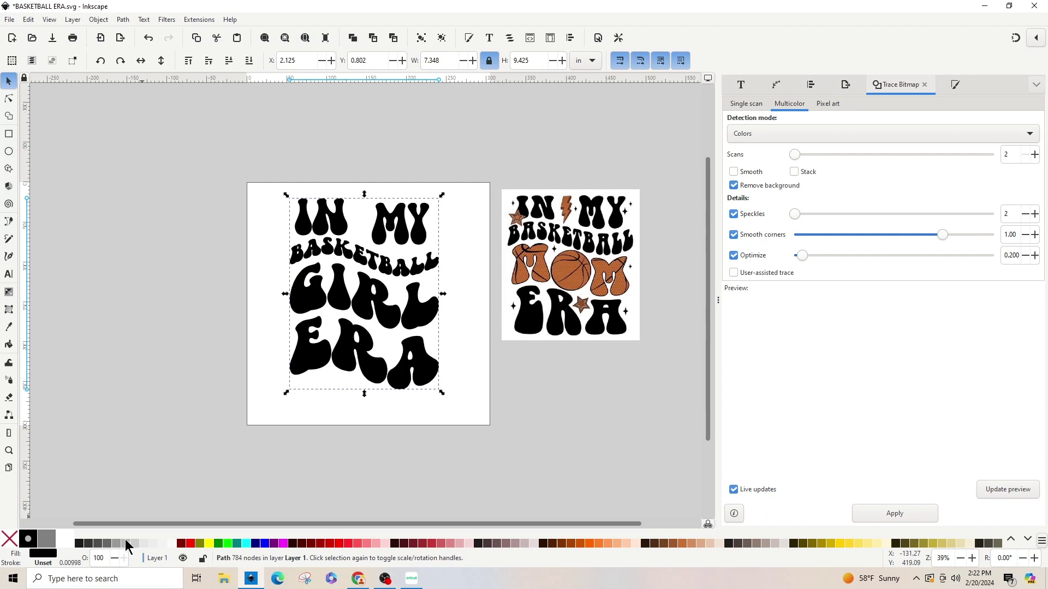
left_click_drag(302, 295, 125, 300)
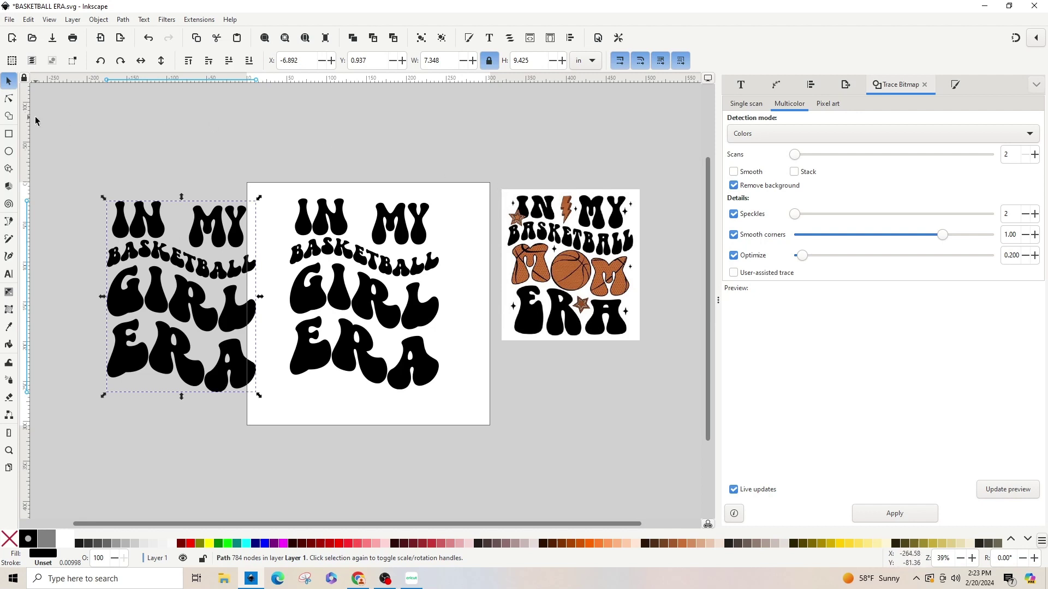
In the duplicate, delete the nodes of IN, MY and most of BASKETBALL
left_click(9, 100)
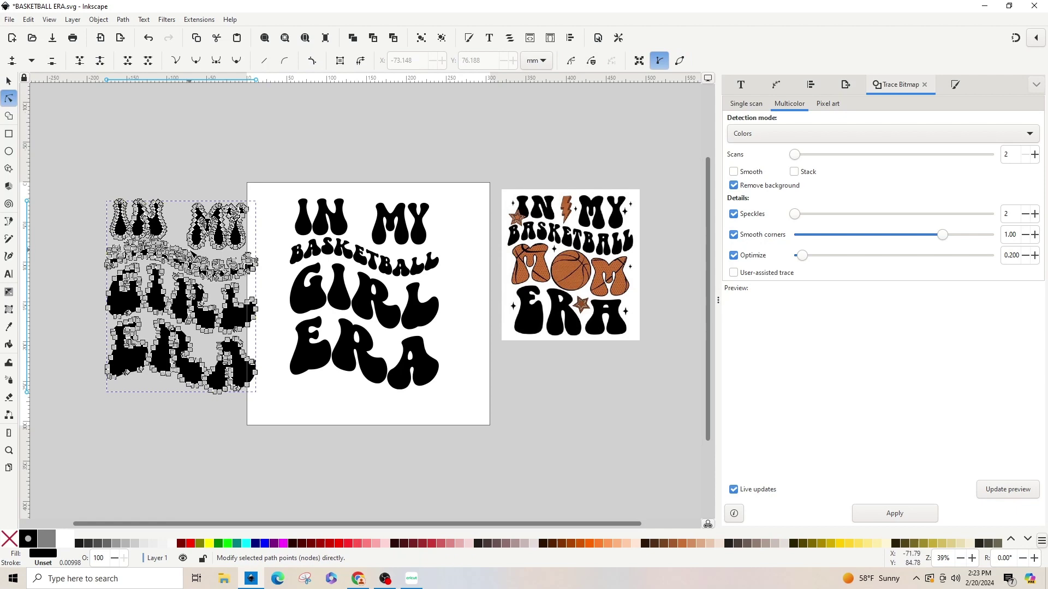
key("3")
scroll(384, 255, "down", 2)
scroll(216, 140, "up", 4)
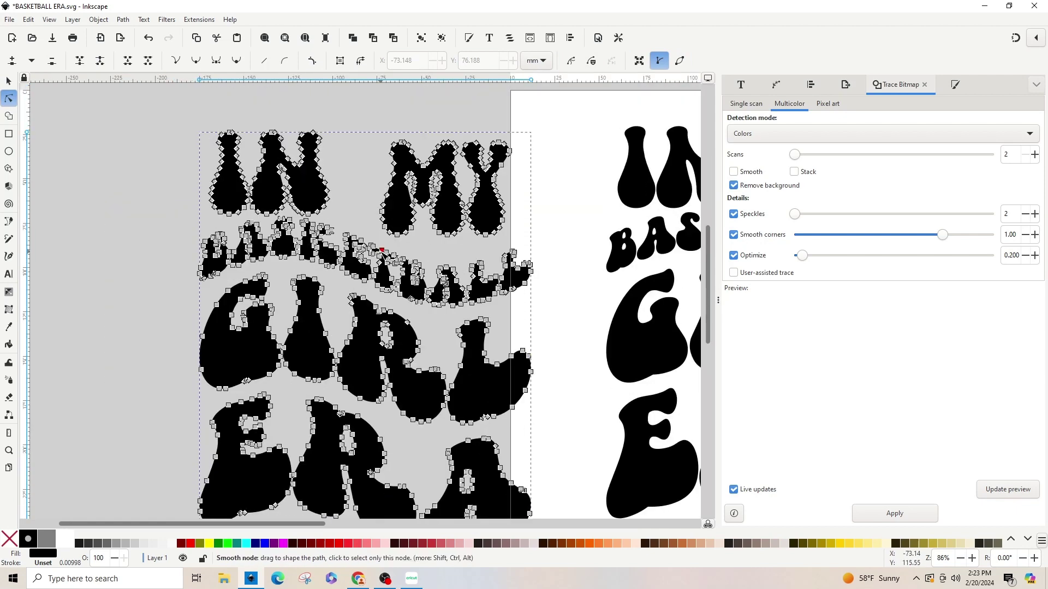
left_click_drag(180, 105, 544, 281)
key("Delete")
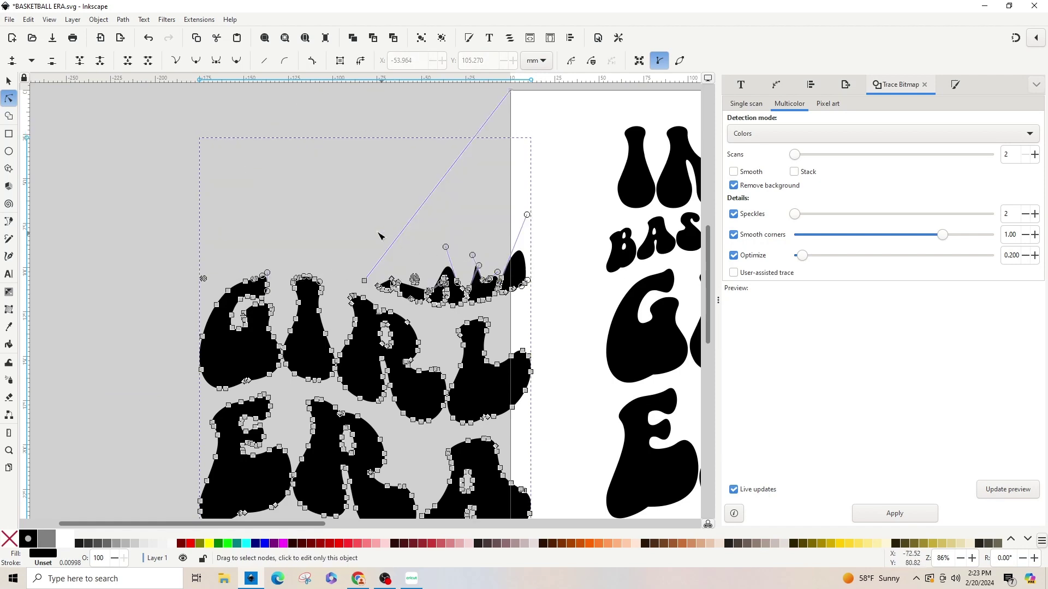
Delete the leftover BASKETBALL nodes above GIRL in the duplicate
left_click_drag(185, 227, 219, 294)
left_click_drag(352, 228, 388, 293)
key("Delete")
left_click_drag(380, 251, 426, 298)
key("Delete")
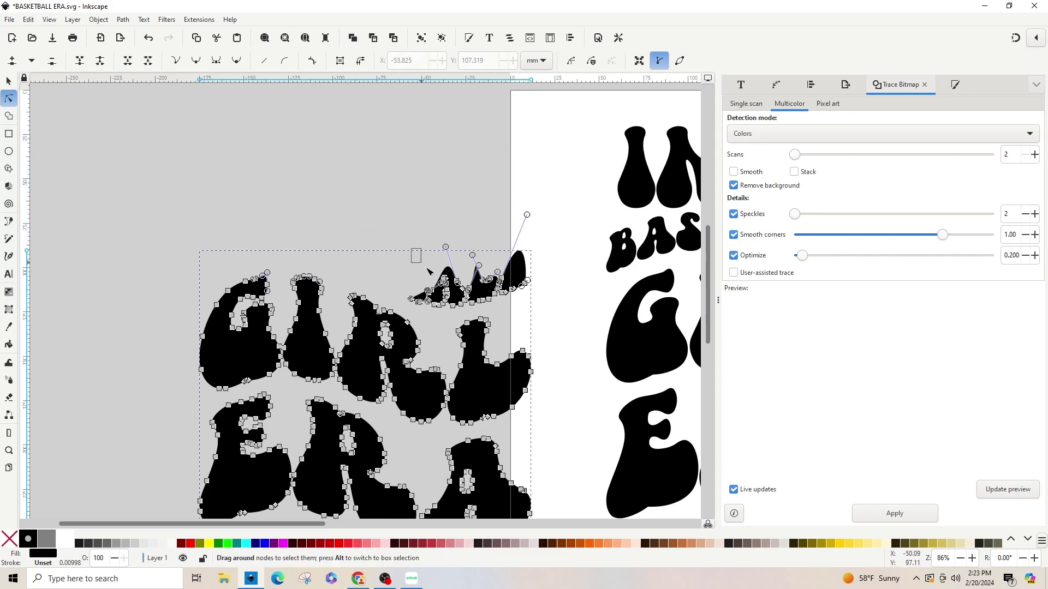
left_click_drag(435, 228, 535, 308)
key("Delete")
left_click_drag(406, 279, 424, 309)
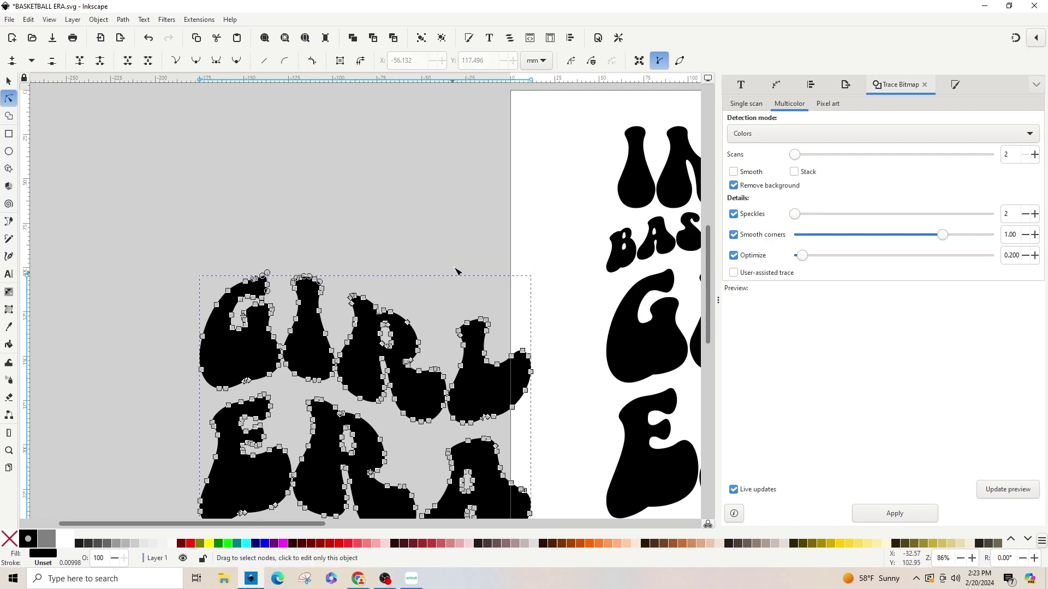
Delete all nodes of the word ERA from the duplicate, leaving only GIRL
scroll(456, 271, "down", 9)
scroll(454, 272, "up", 3)
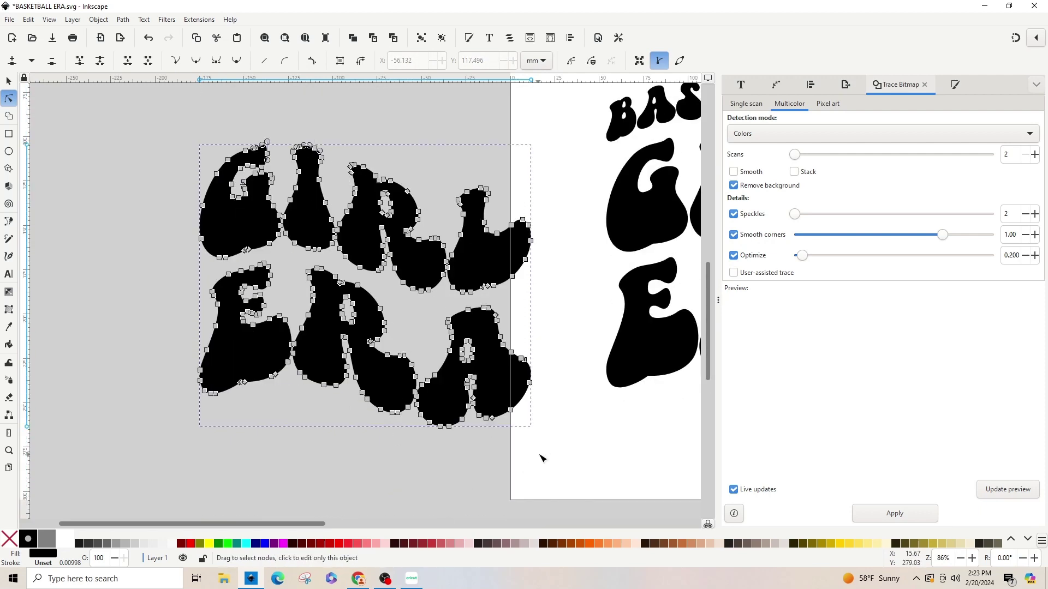
left_click_drag(568, 450, 148, 297)
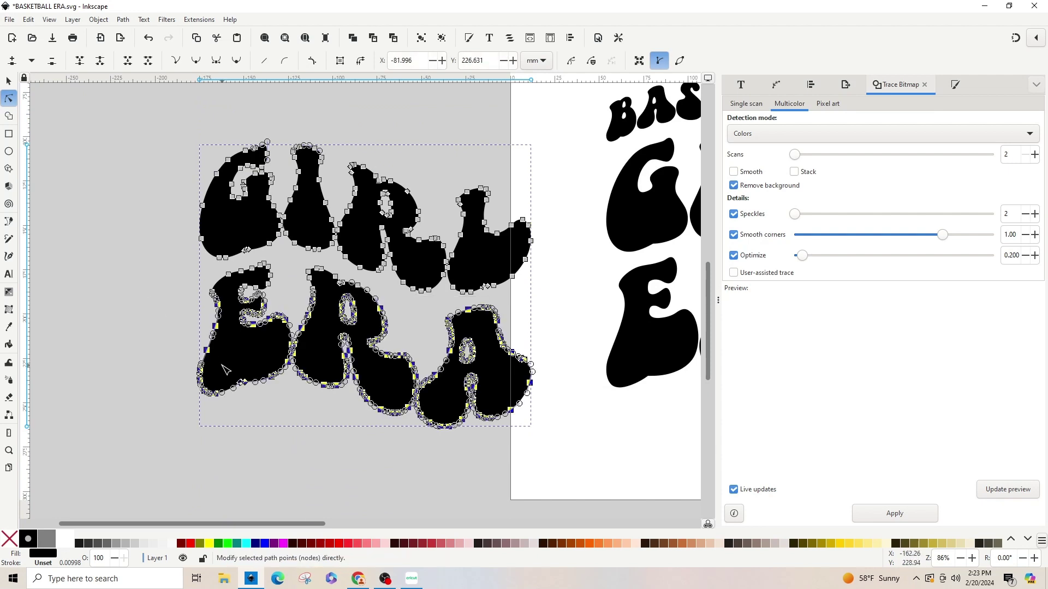
key("Delete")
left_click_drag(204, 266, 282, 356)
key("Delete")
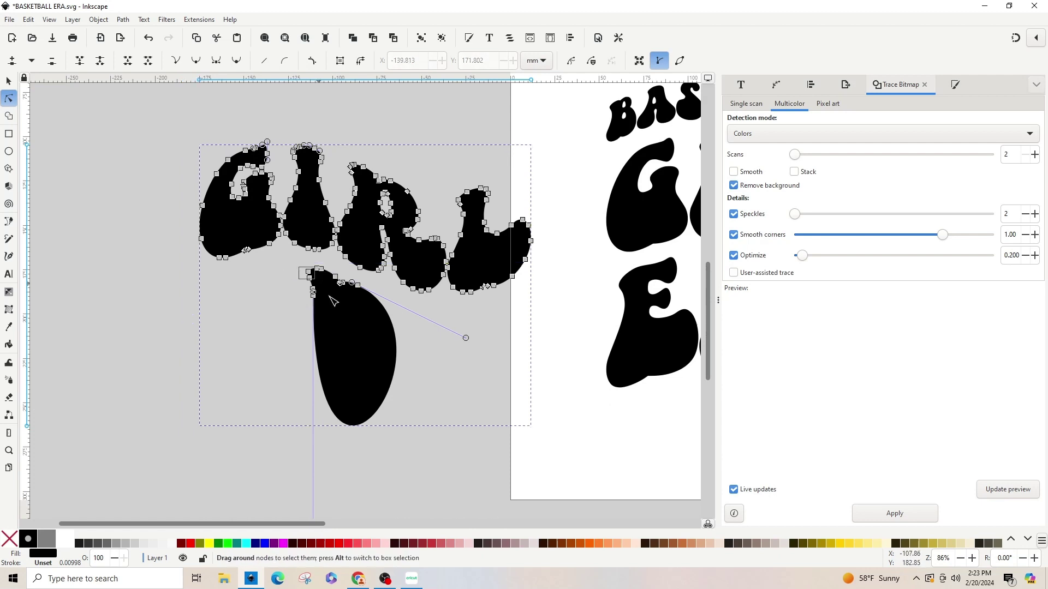
left_click_drag(339, 339, 354, 312)
key("Delete")
left_click_drag(343, 276, 369, 309)
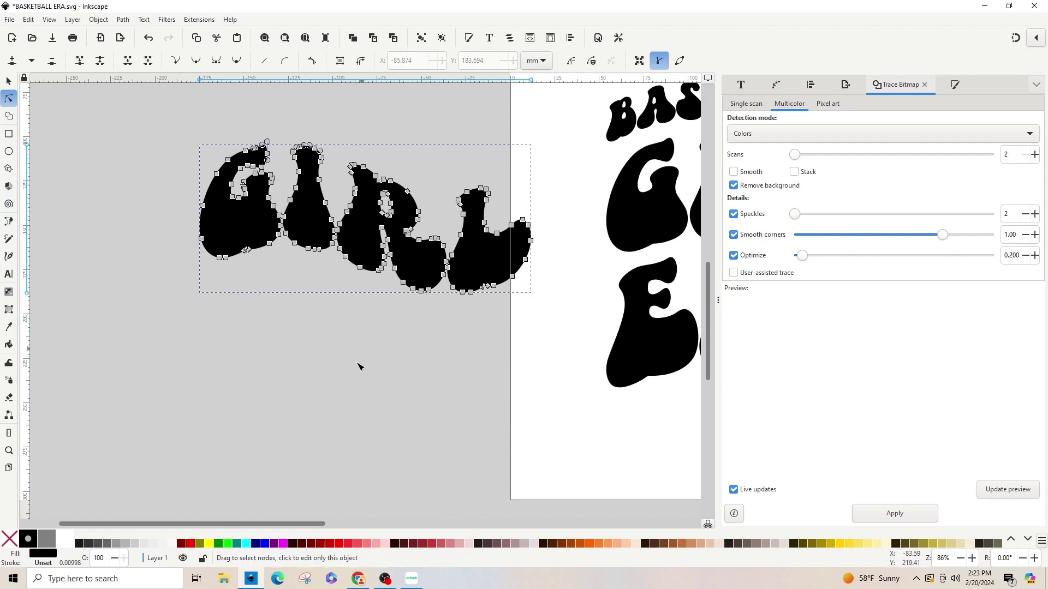
Reposition the isolated GIRL beside the original lettering and fill it with the orange-brown sampled from the reference image's basketball
left_click(9, 81)
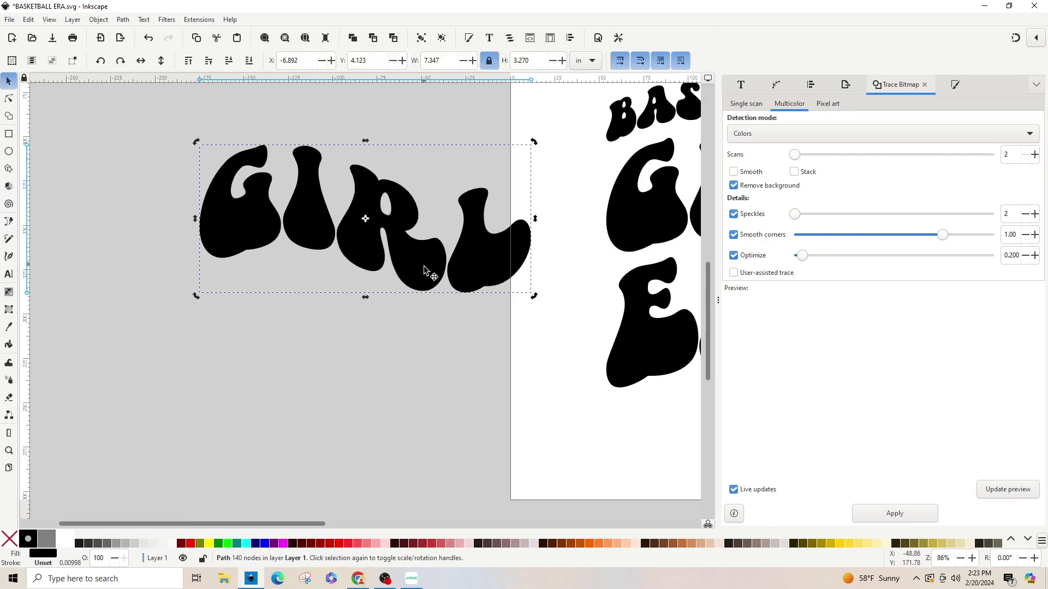
scroll(375, 369, "down", 2, "ctrl")
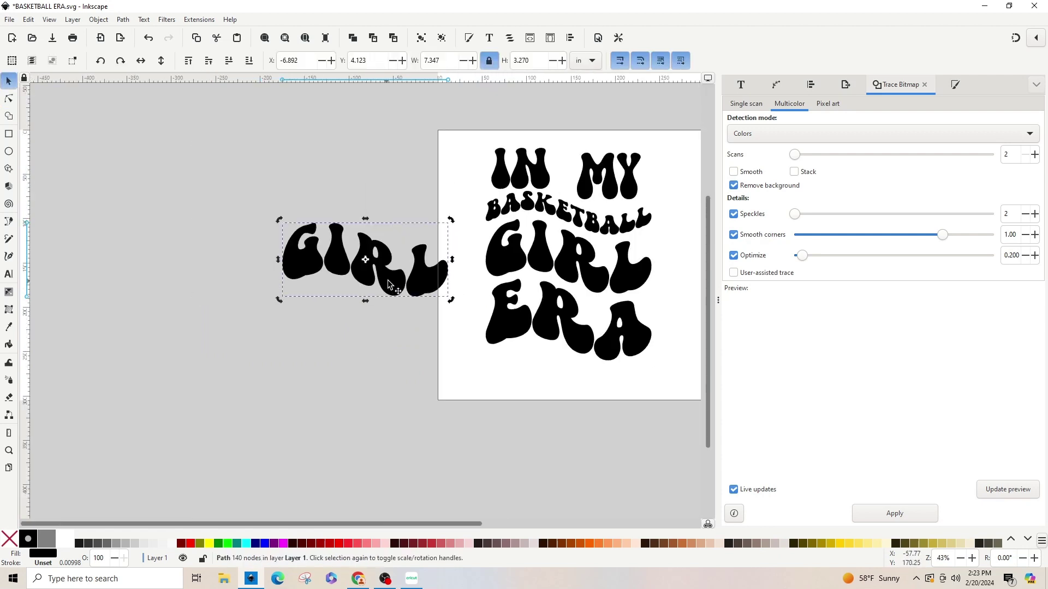
left_click_drag(363, 295, 389, 320)
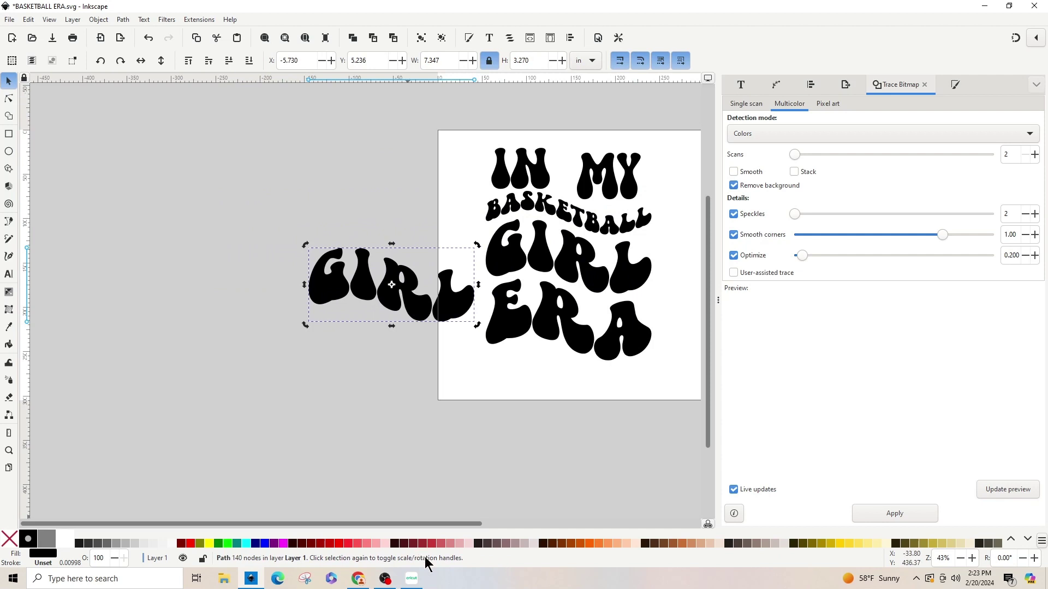
left_click_drag(418, 522, 553, 522)
left_click_drag(233, 284, 228, 247)
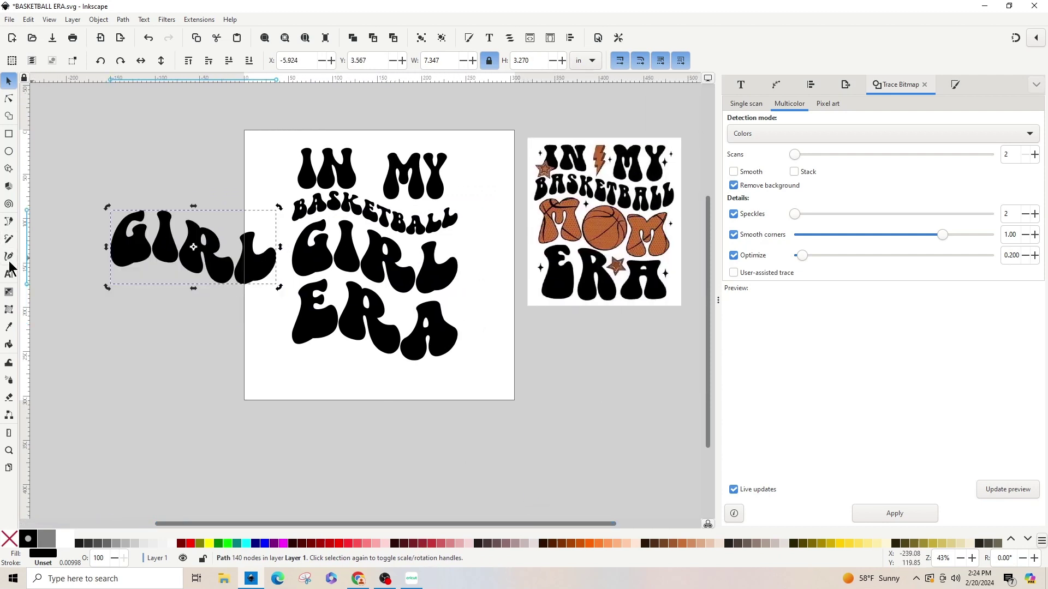
left_click(8, 329)
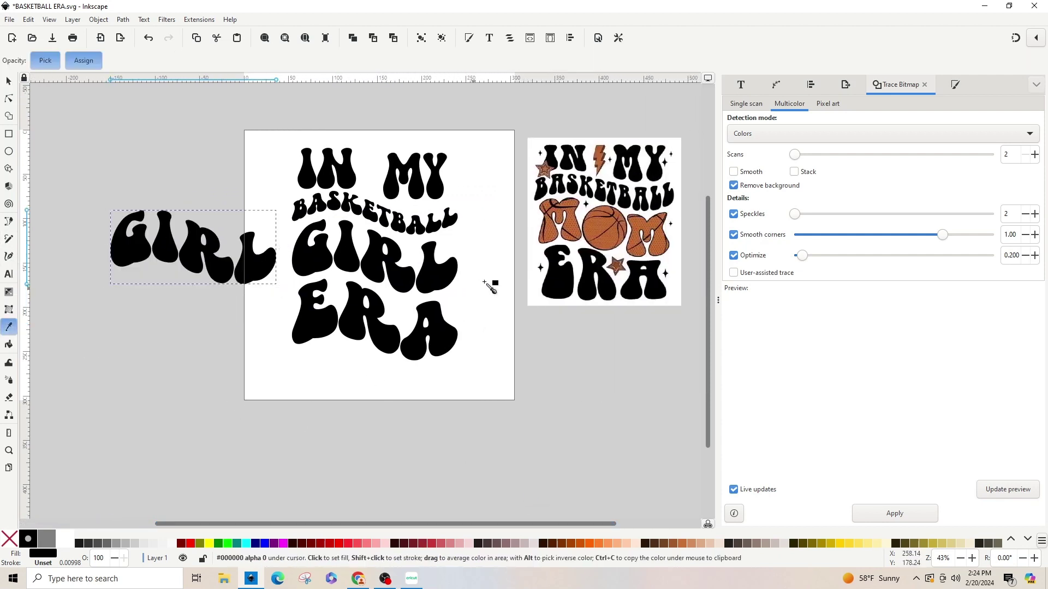
left_click(610, 229)
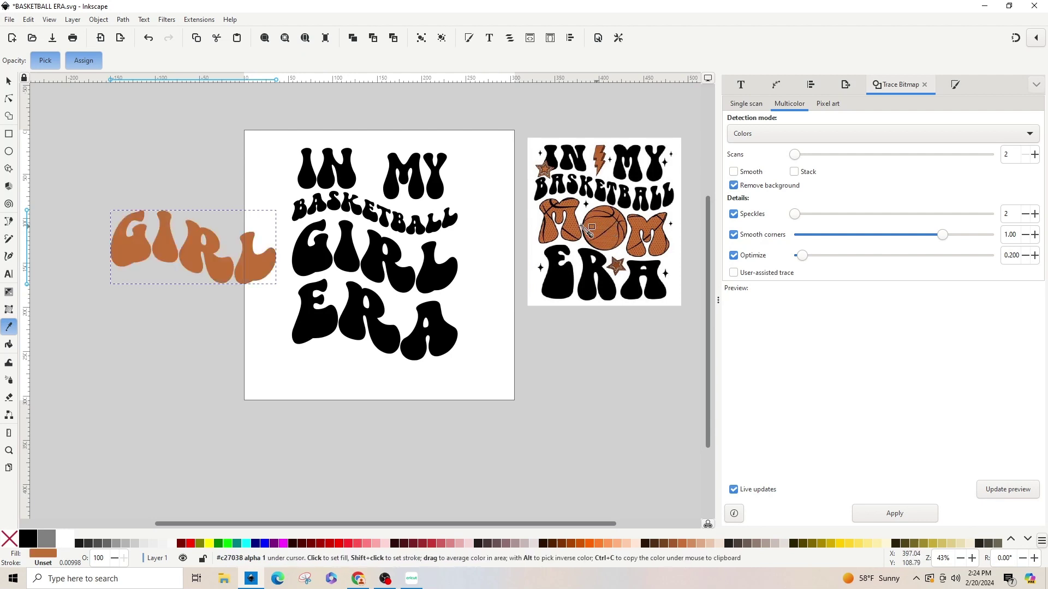
Overlay the orange GIRL on the black GIRL with a slight offset, and shift the reference image closer to the page
left_click(8, 80)
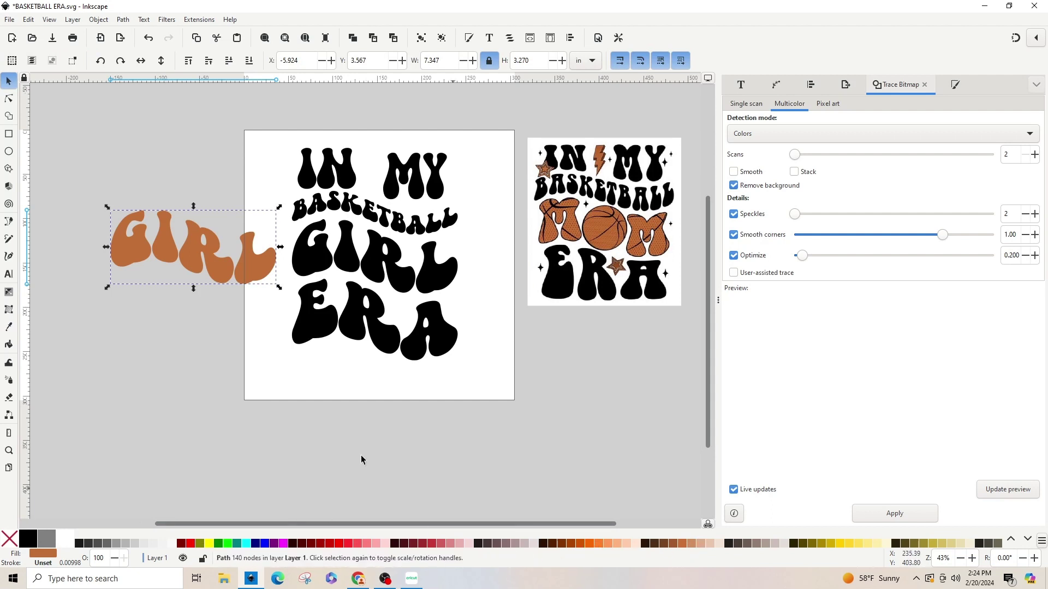
left_click_drag(205, 254, 385, 264)
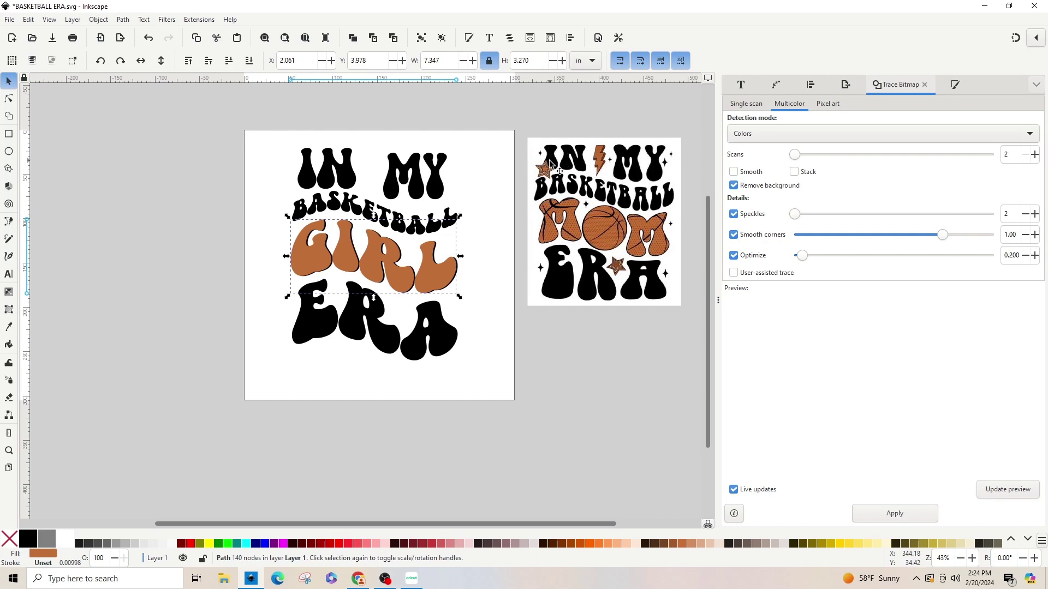
left_click_drag(621, 173, 611, 167)
key("Escape")
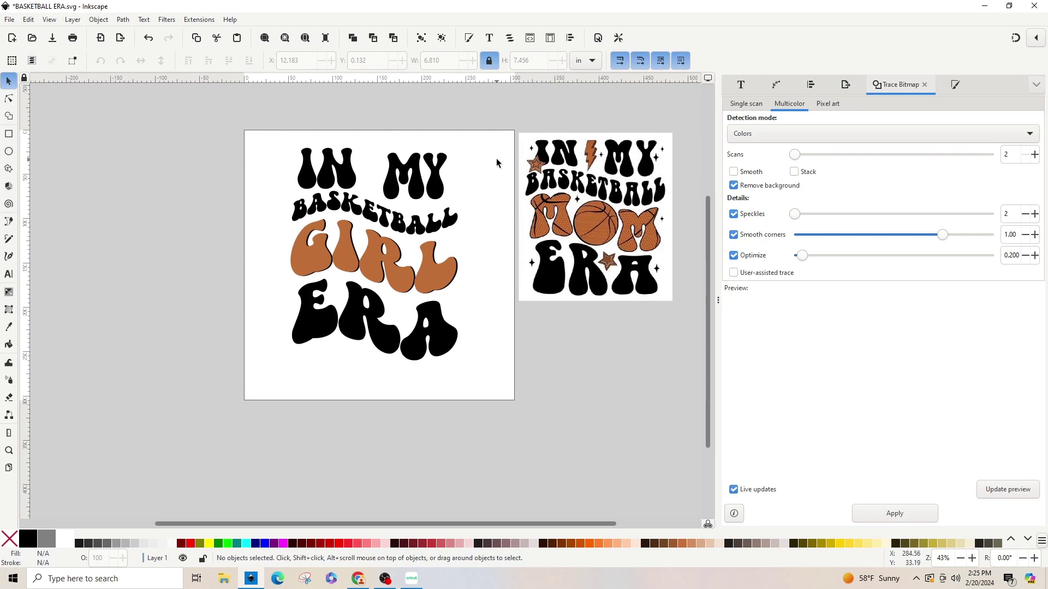
Switch to Chrome and copy The Noun Project's five-sparkle image from the star sparkle image results
key("alt+Tab")
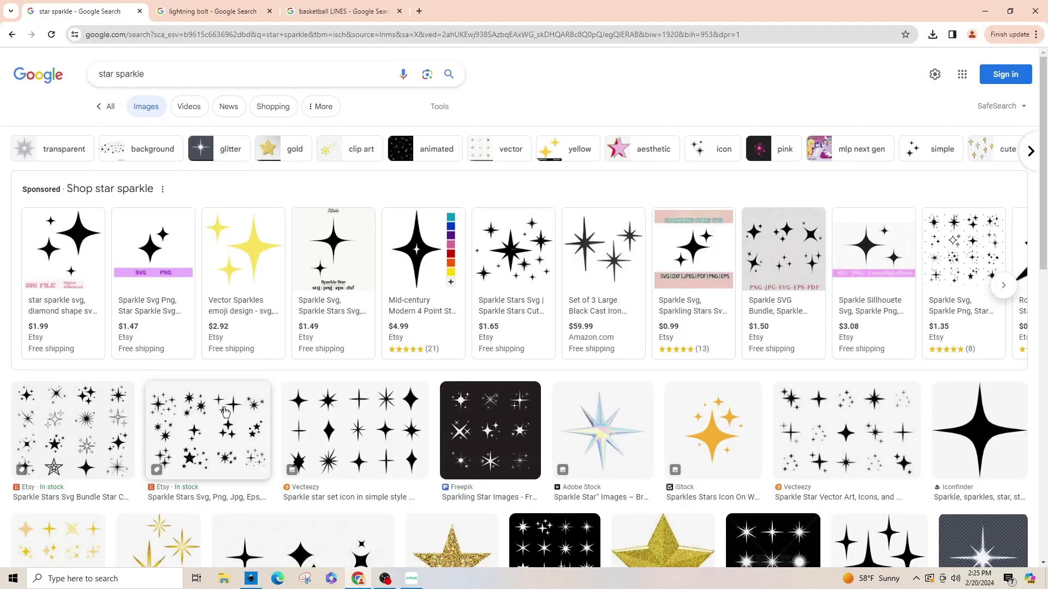
scroll(218, 404, "down", 4)
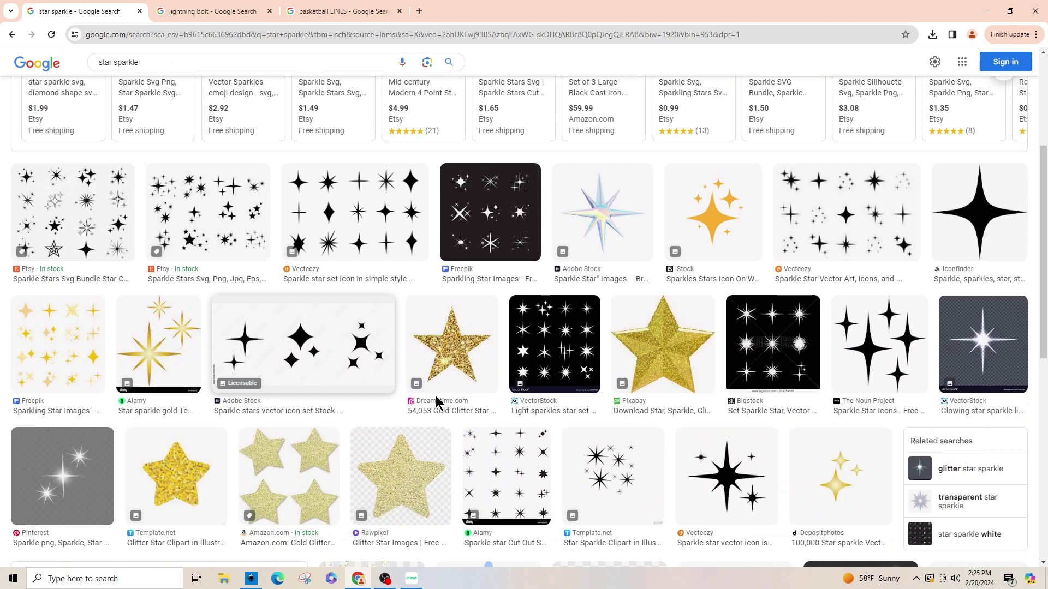
left_click(890, 367)
right_click(804, 167)
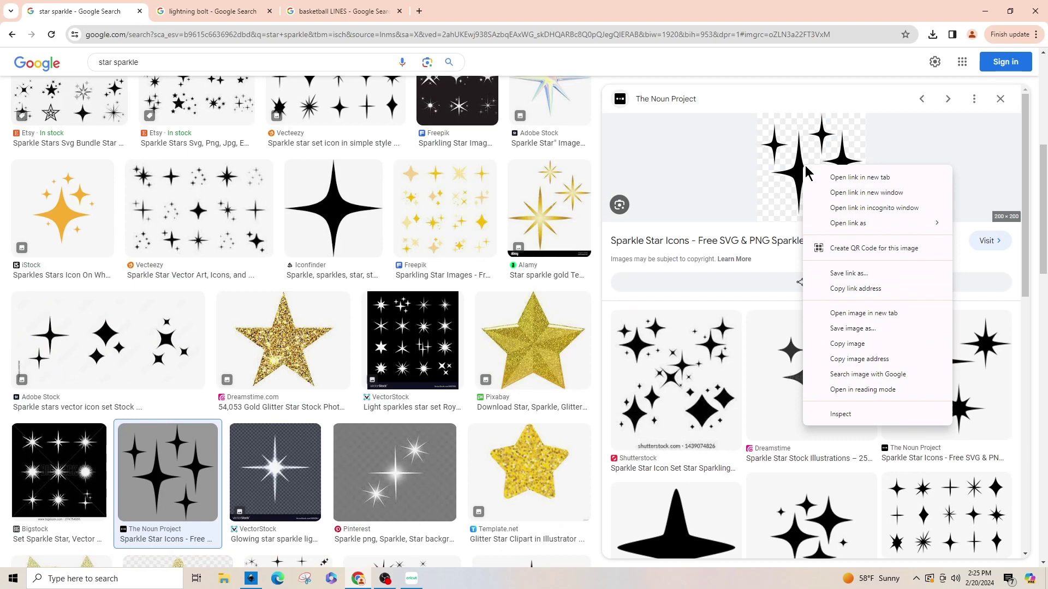
left_click(848, 343)
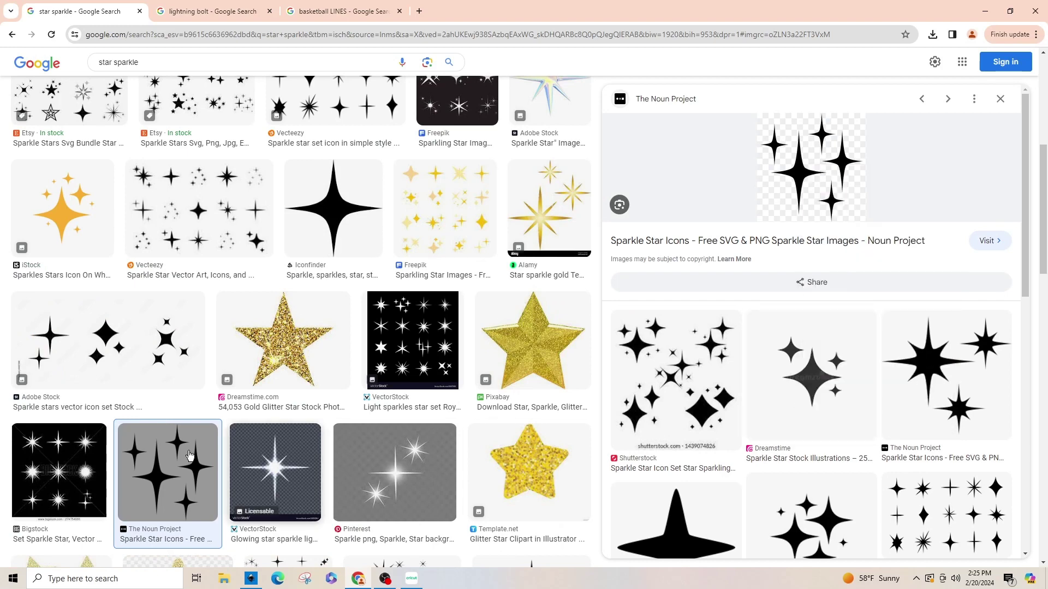
Return to Inkscape, paste the sparkle image and place it outside the page beside the word IN
left_click(251, 578)
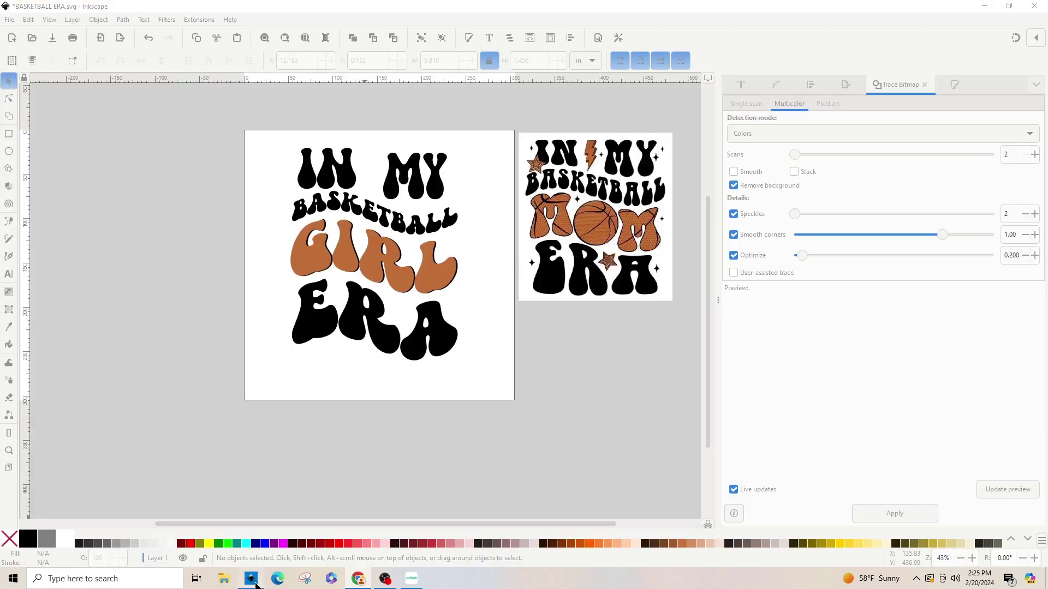
right_click(135, 143)
left_click(143, 153)
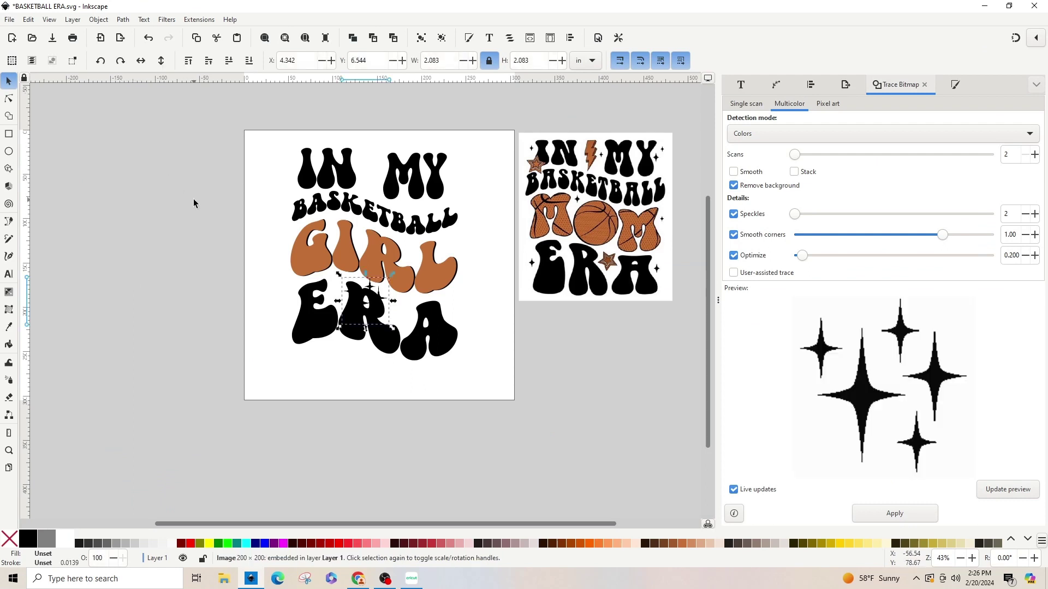
left_click_drag(379, 297, 222, 152)
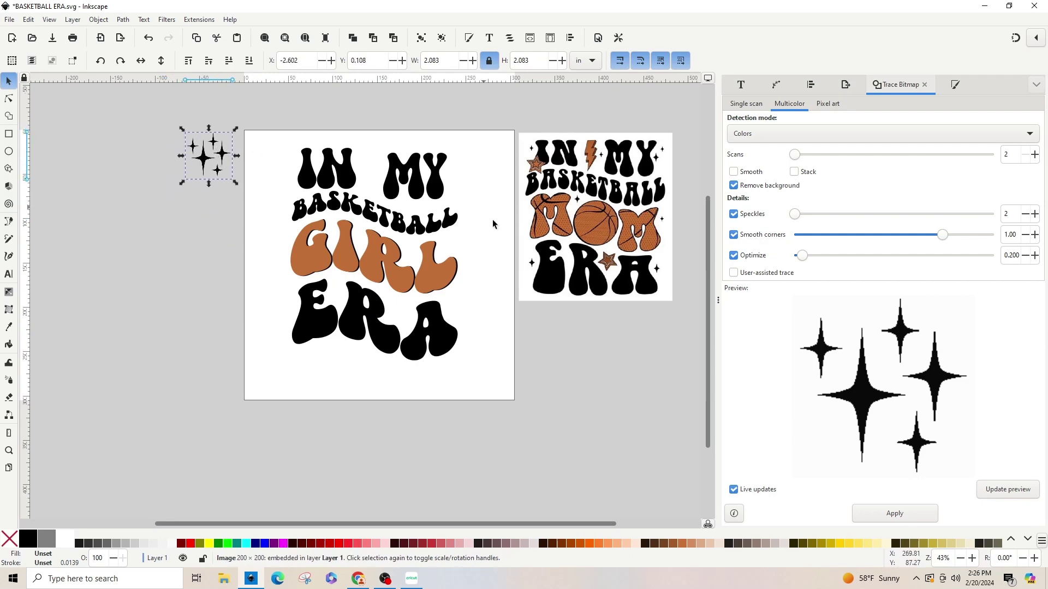
In Chrome, close the star sparkle results and copy the Adobe Stock image of an outlined and a solid lightning bolt
left_click(361, 583)
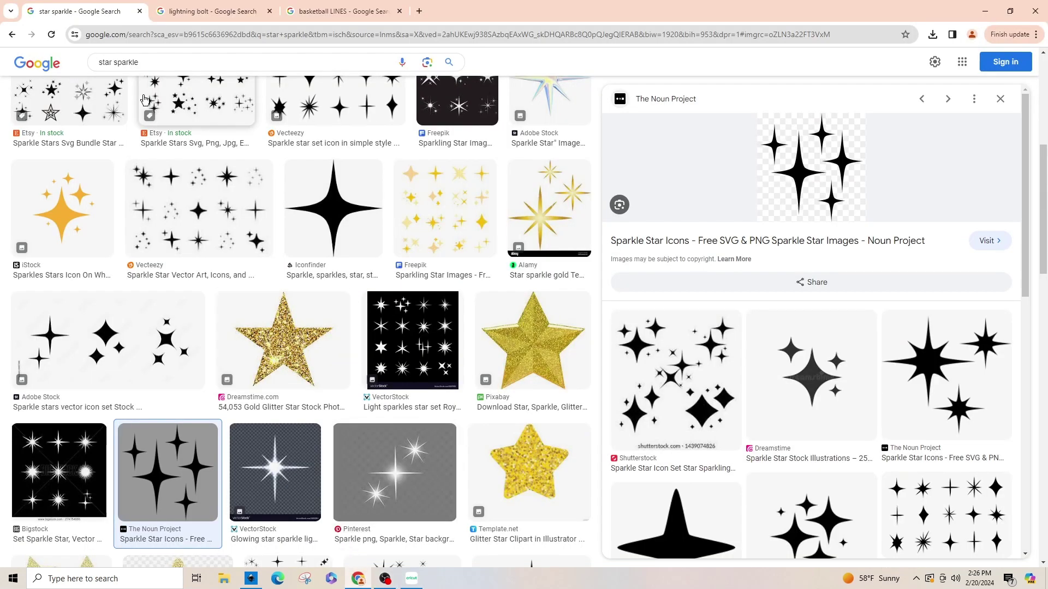
left_click(140, 11)
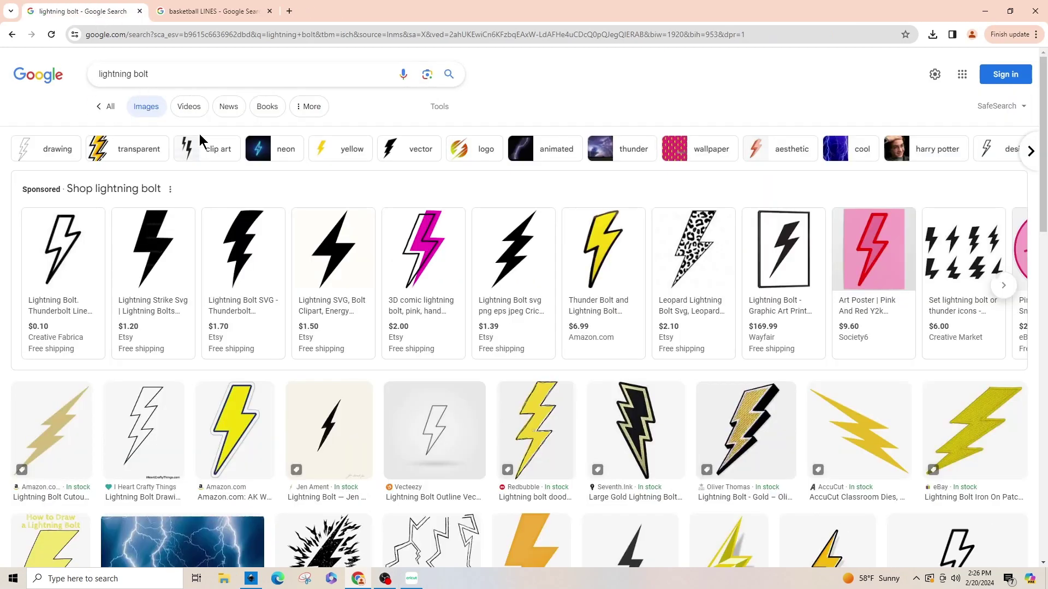
right_click(756, 182)
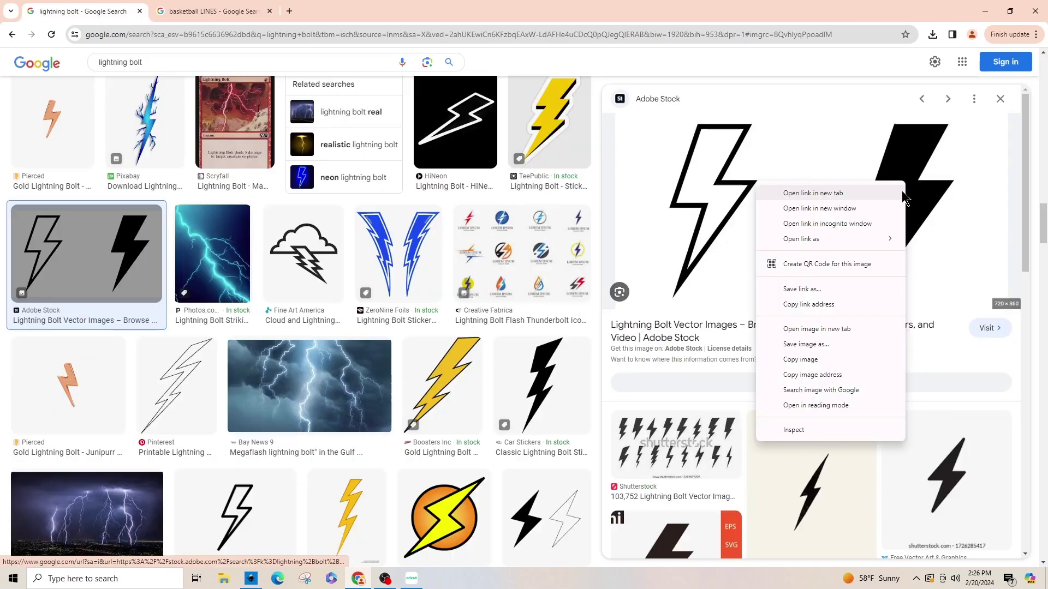
left_click(803, 360)
Switch back to Inkscape, paste the lightning bolt image and place it below the sparkles, outside the page
left_click(251, 578)
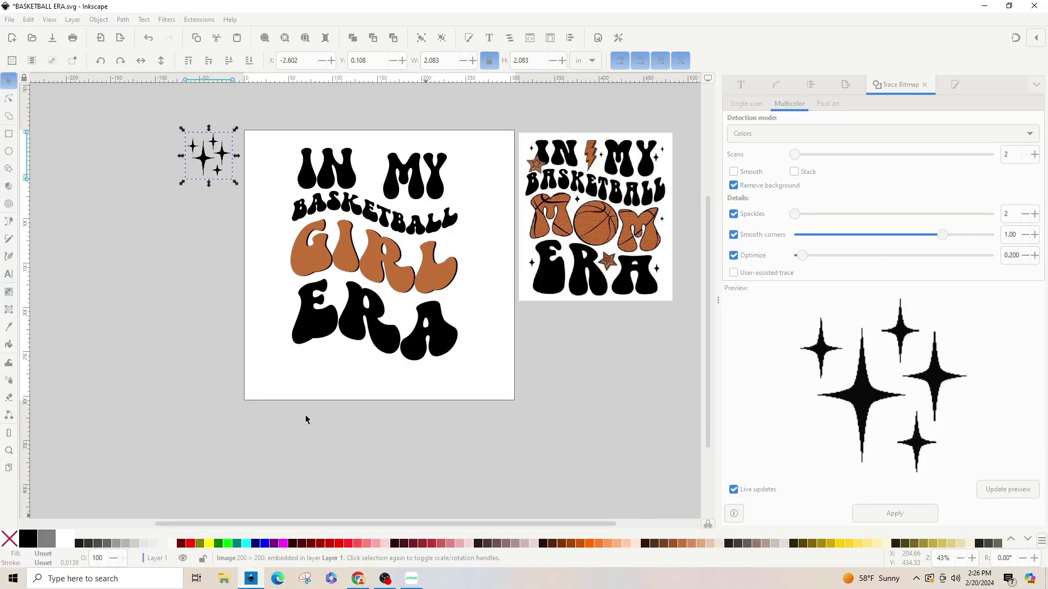
right_click(190, 239)
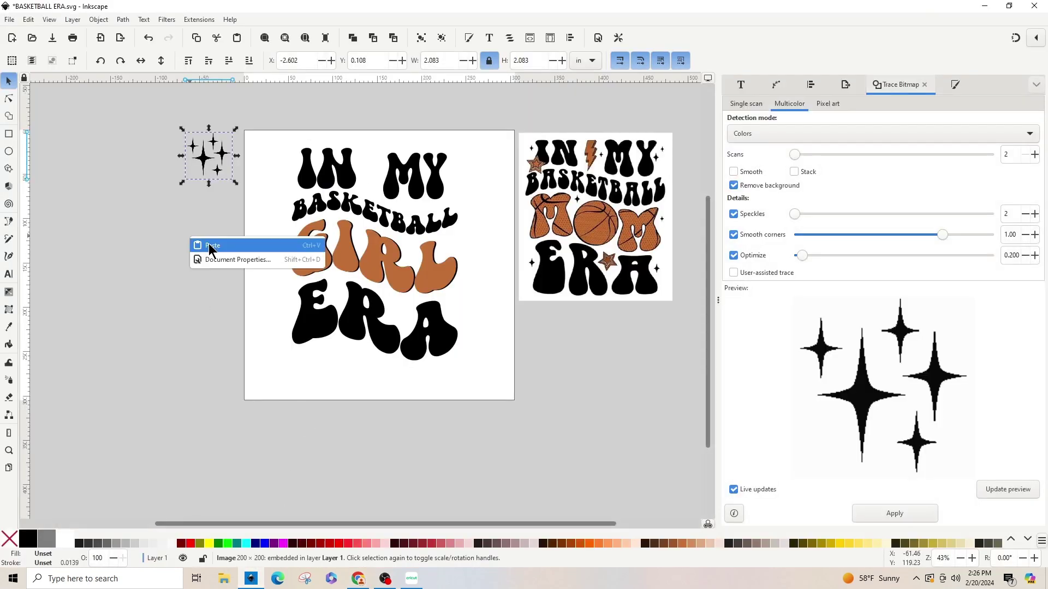
left_click(210, 245)
left_click_drag(322, 295, 110, 227)
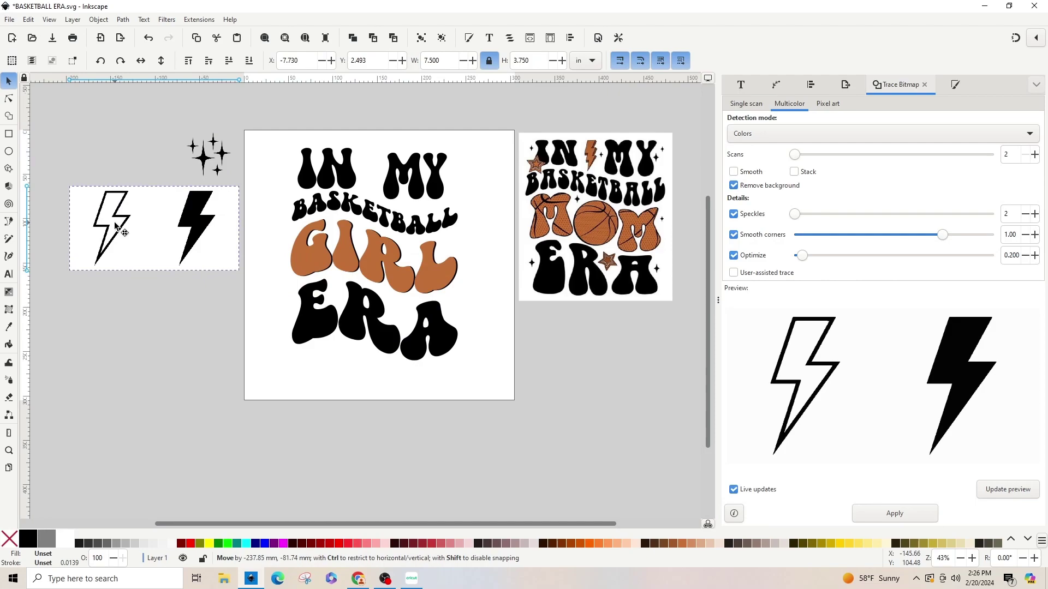
Copy the Adobe Stock basketball lines image from Chrome and paste it into Inkscape below the lightning bolts, outside the page
key("alt+Tab")
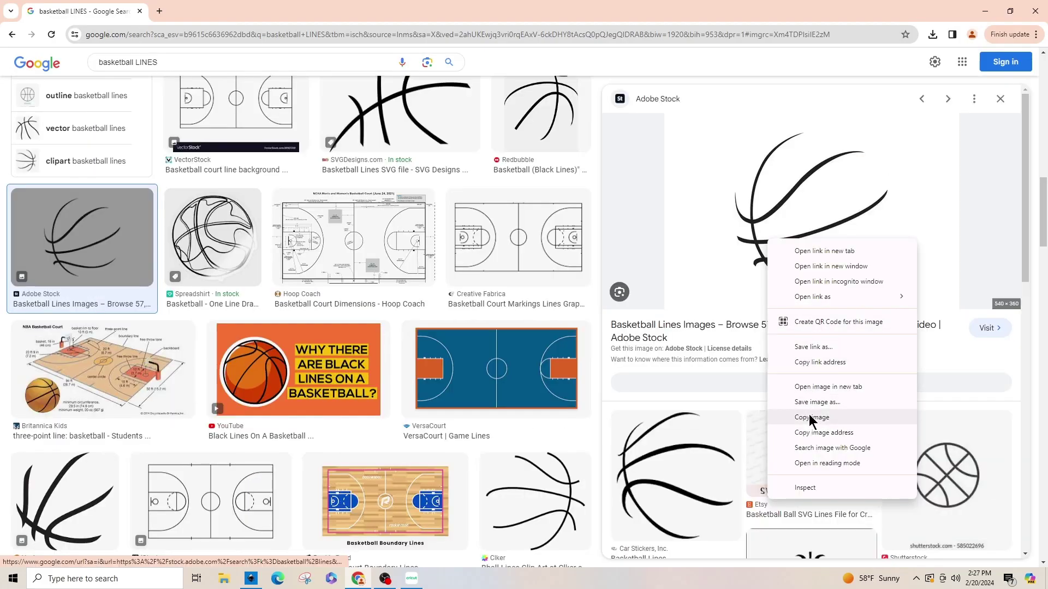
left_click(807, 423)
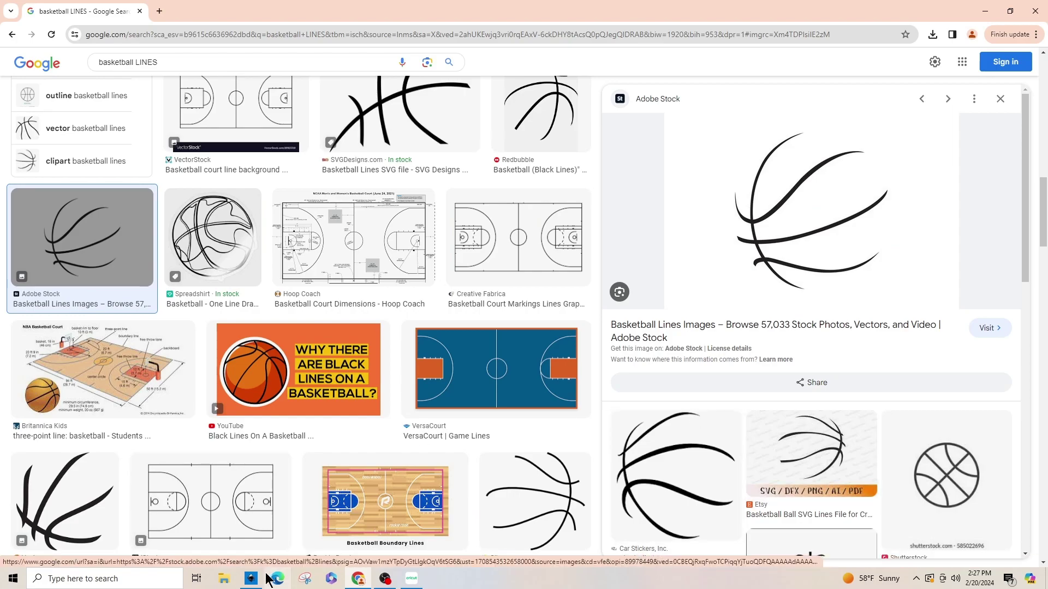
left_click(251, 578)
right_click(178, 362)
left_click(187, 369)
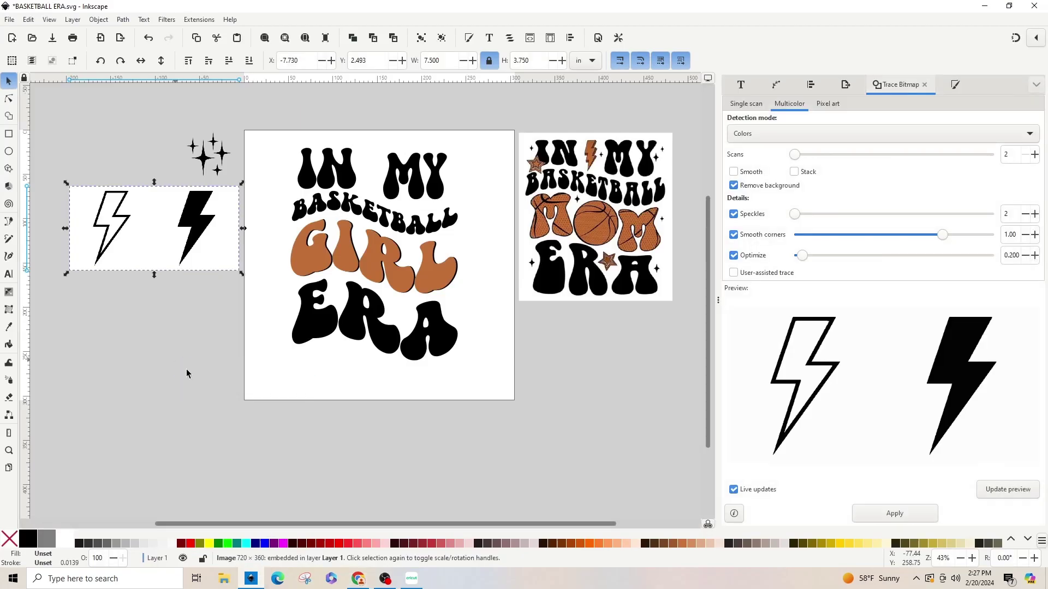
left_click_drag(382, 327, 175, 347)
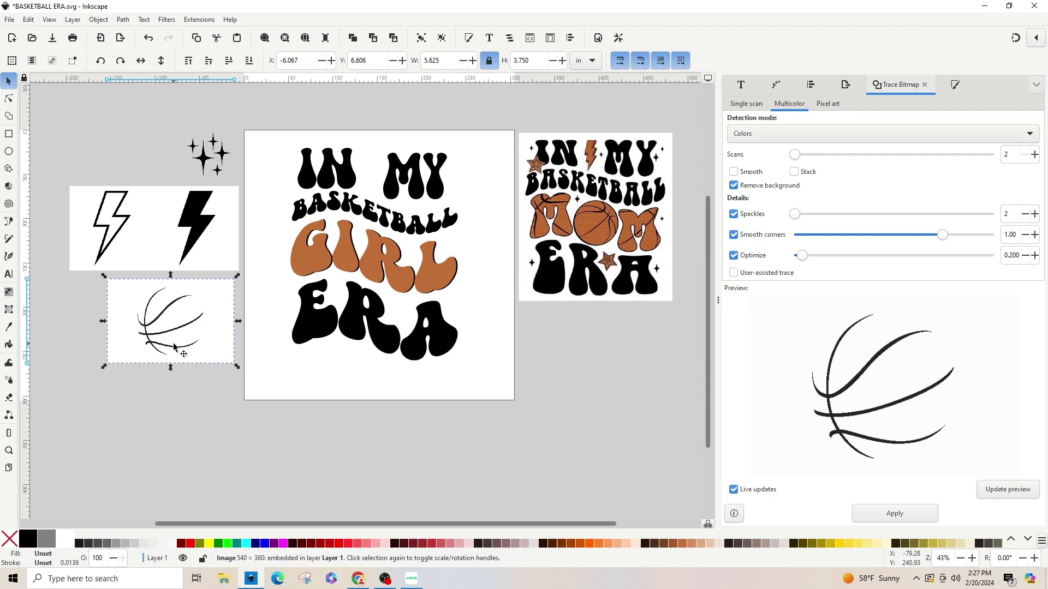
Trace the sparkle image with a two-scan multicolor bitmap trace and move the traced path away from the original
left_click(203, 161)
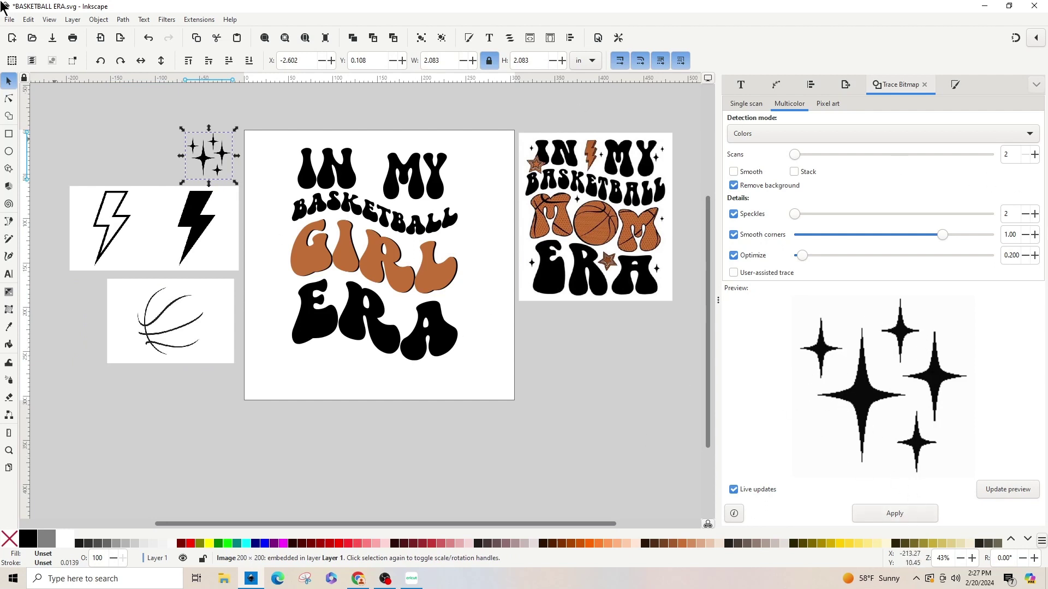
left_click(122, 20)
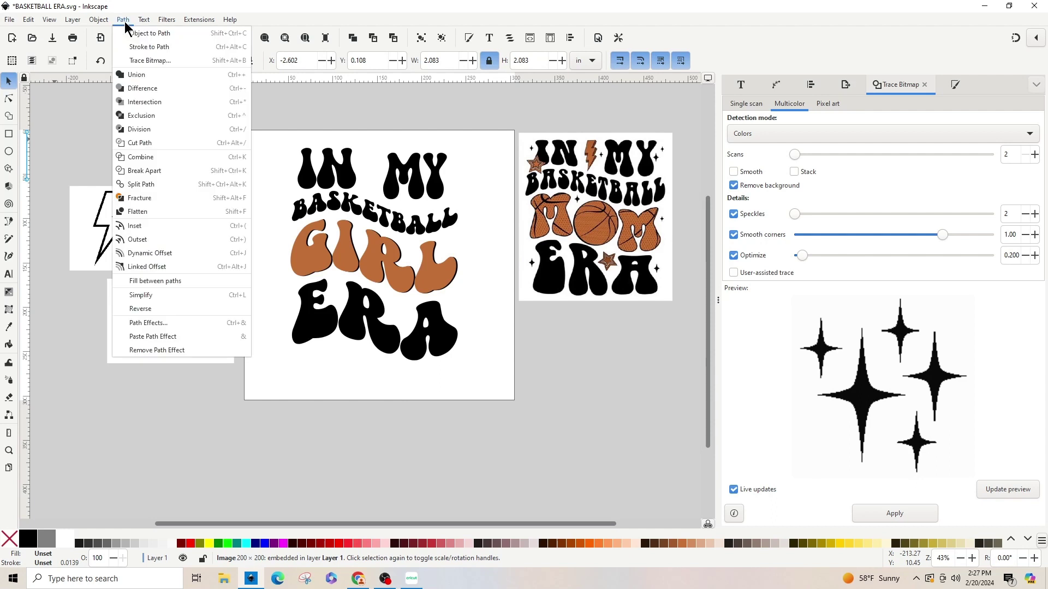
left_click(153, 64)
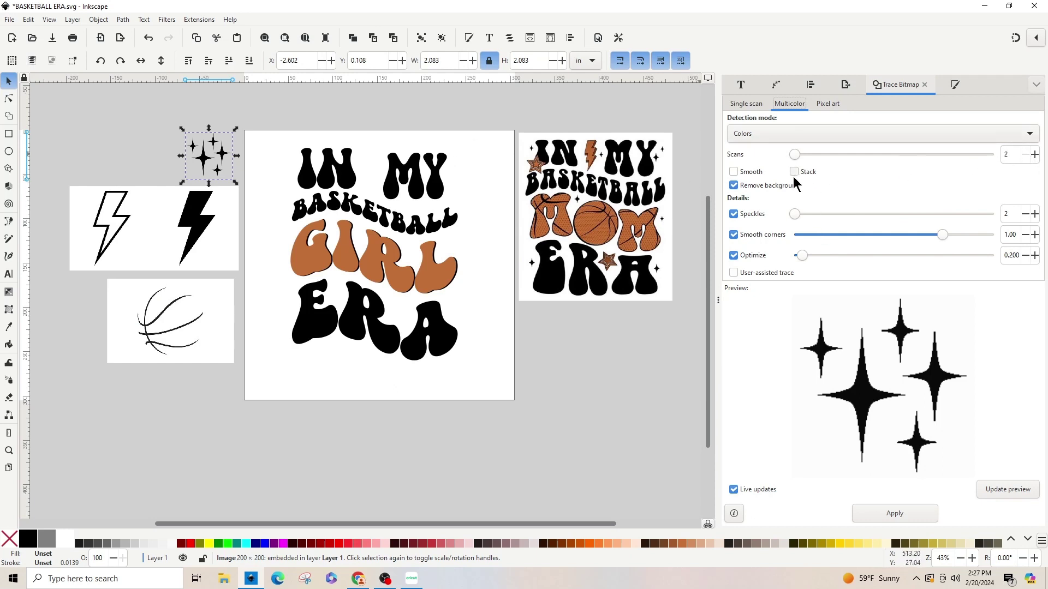
left_click(891, 513)
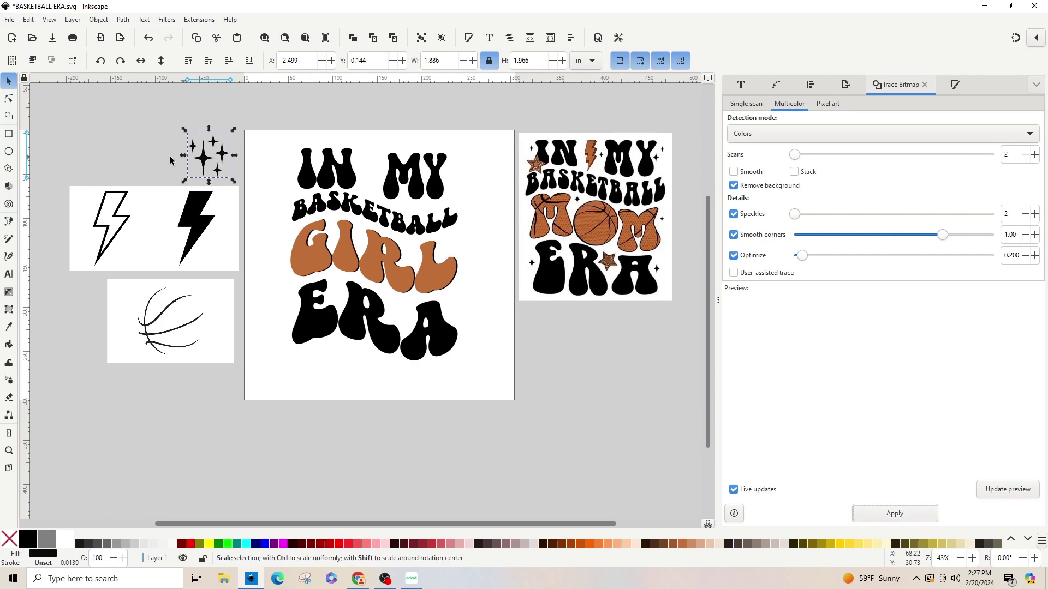
left_click_drag(208, 157, 263, 372)
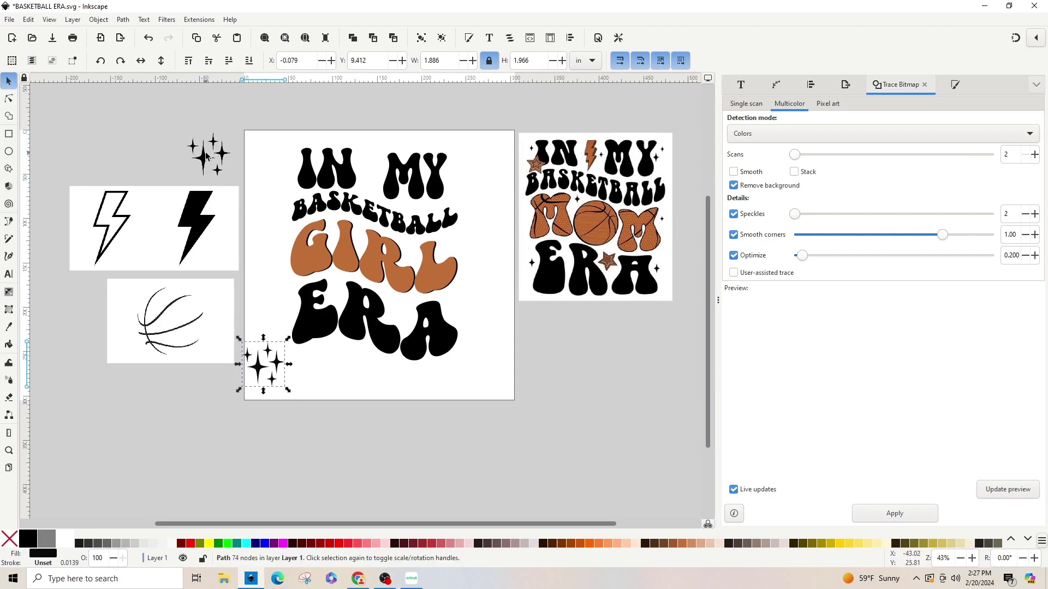
Delete the original sparkle image and move the traced sparkles into its place beside the word IN
key("Escape")
left_click(220, 178)
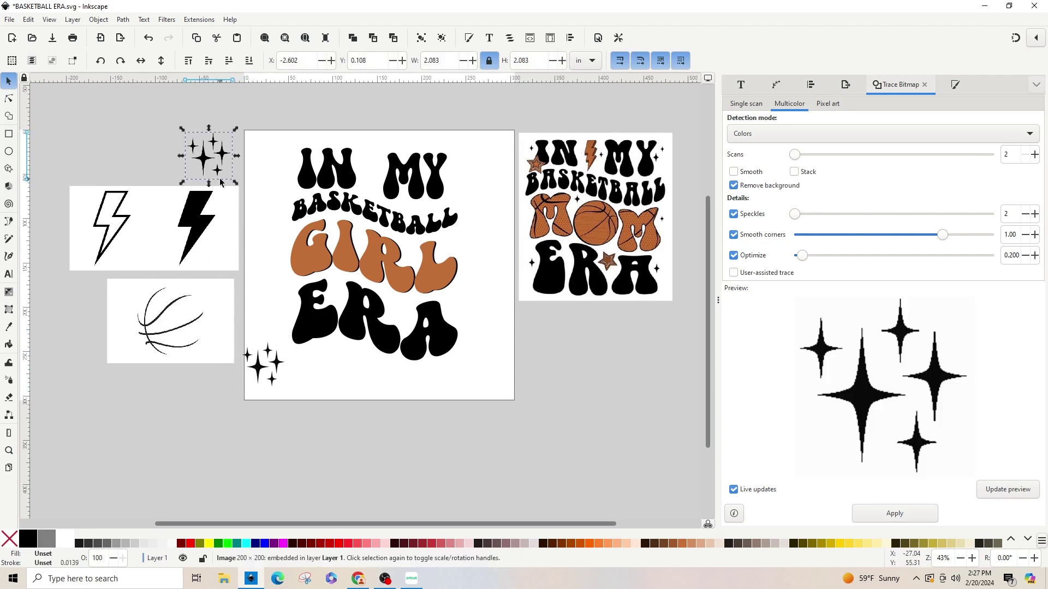
key("Delete")
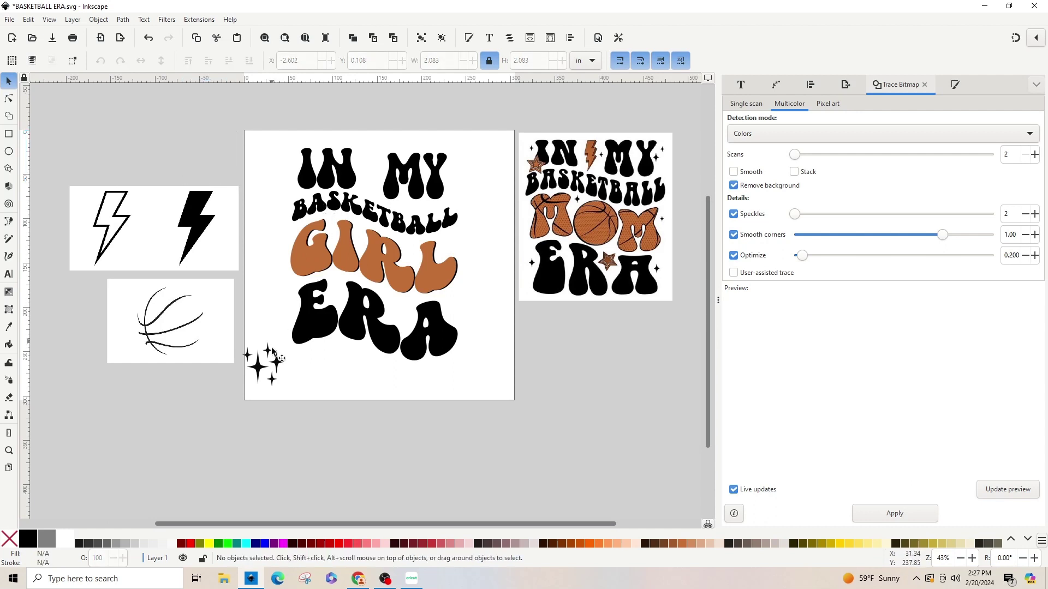
left_click_drag(258, 370, 208, 145)
Trace the lightning bolt image in multicolor with two scans and move the traced bolts below the page
left_click(200, 238)
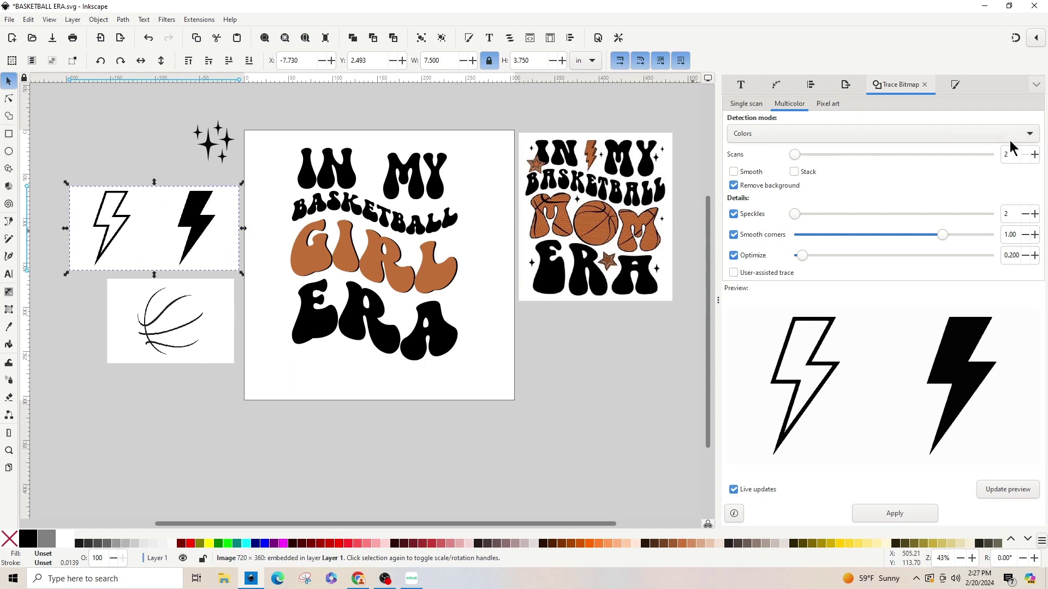
left_click(877, 515)
mouse_move(218, 272)
left_mouse_down()
mouse_move(303, 493)
mouse_move(286, 492)
left_mouse_up()
Delete the original lightning bolt image, then arrange the traced bolts beside the sparkles with the basketball lines image beneath them
left_click(182, 224)
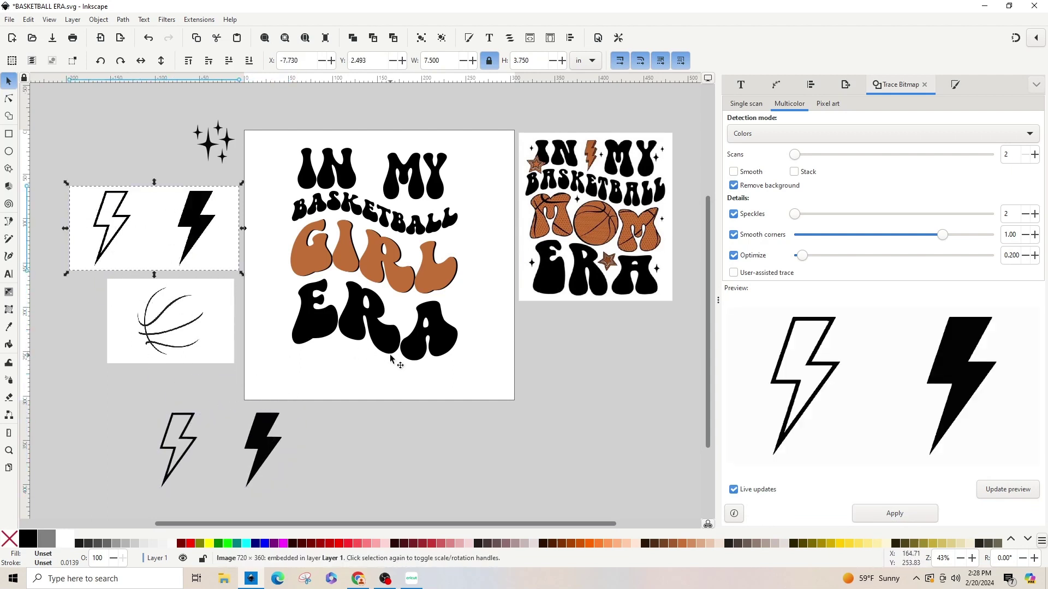
key("Delete")
mouse_move(172, 307)
left_mouse_down()
mouse_move(172, 212)
mouse_move(165, 245)
left_mouse_up()
mouse_move(252, 437)
left_mouse_down()
mouse_move(185, 279)
mouse_move(149, 146)
left_mouse_up()
Trace the basketball lines image in multicolor with two scans, move the traced lines below it and select the original image
left_click(179, 264)
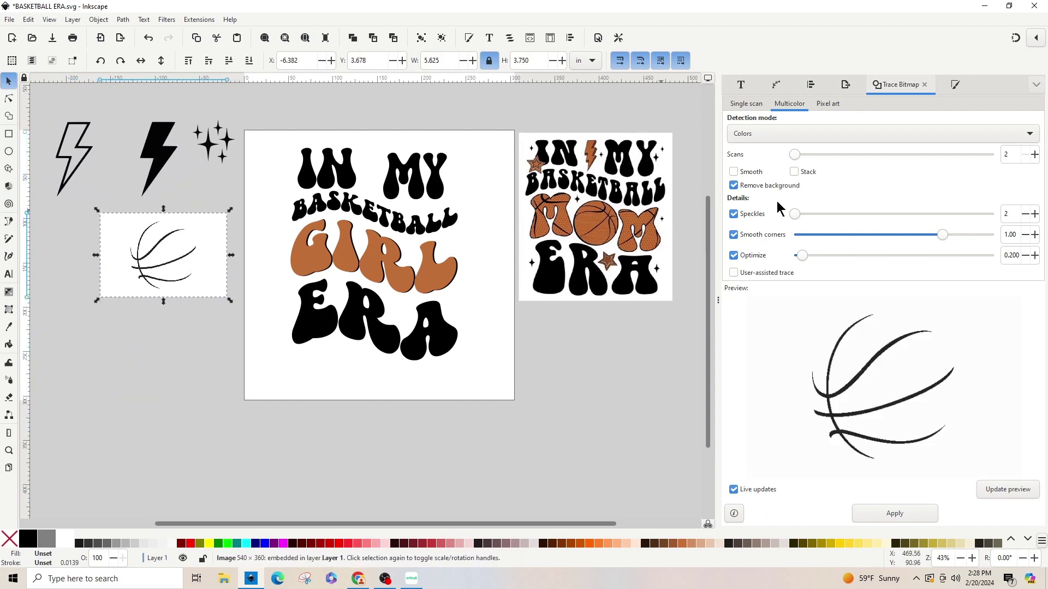
left_click(901, 515)
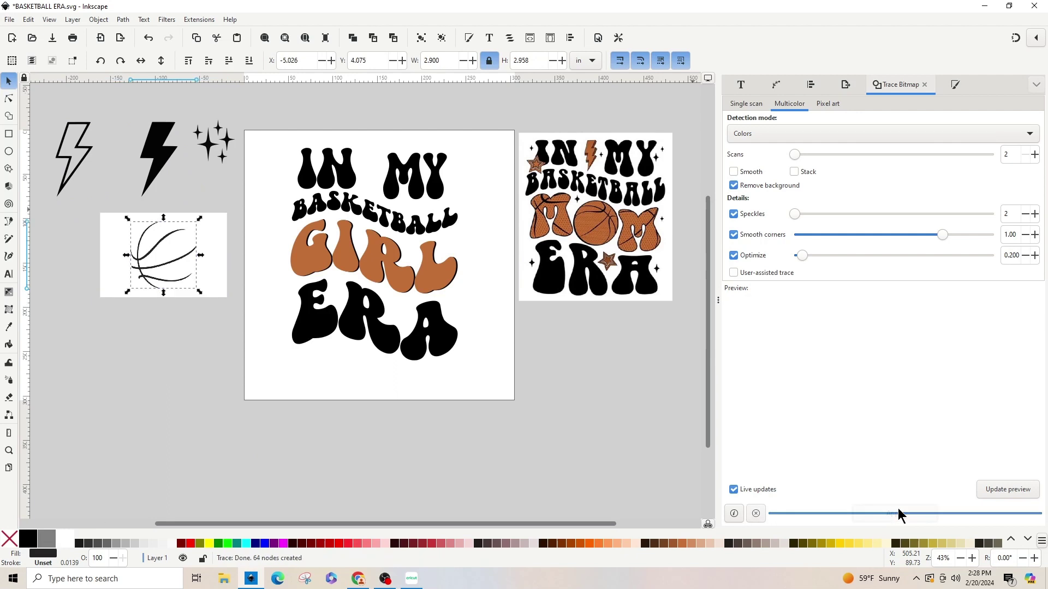
left_click_drag(162, 270, 155, 374)
left_click(164, 290)
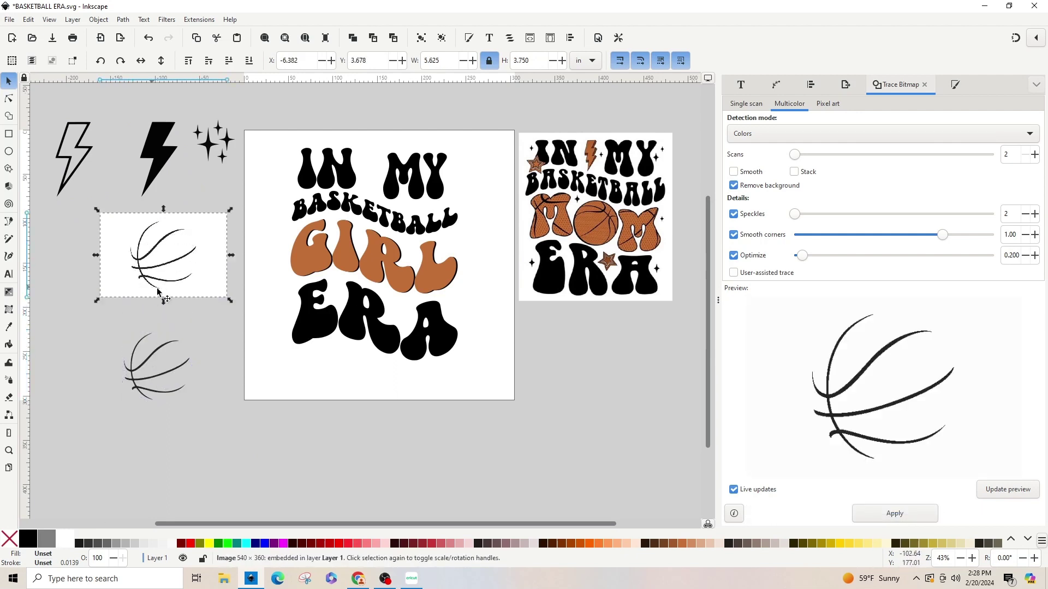
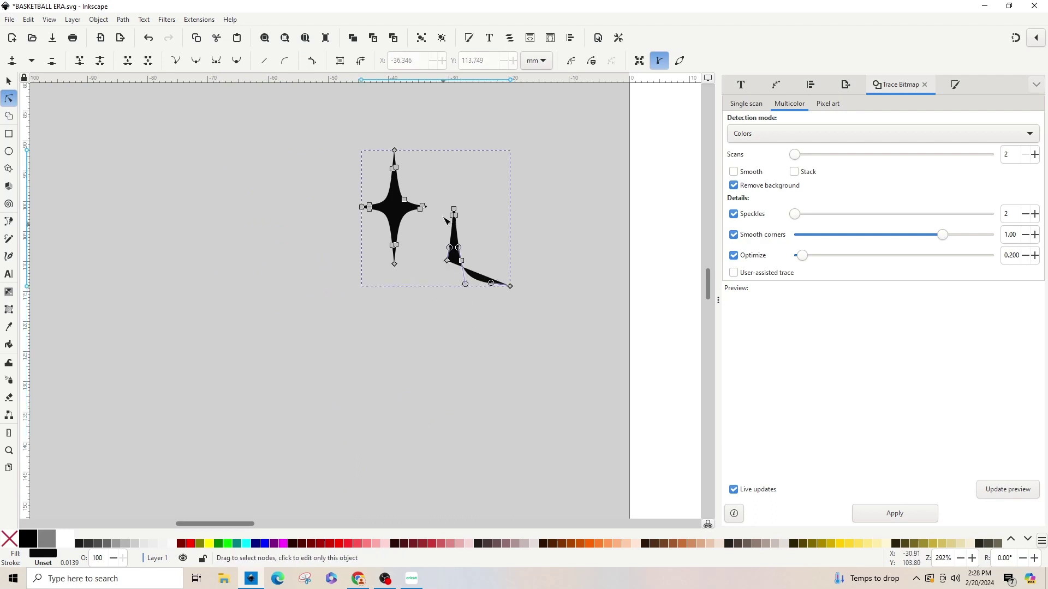
Delete the remaining nodes of the partial sparkle, leaving only the single complete four-pointed star
left_click_drag(438, 176, 533, 328)
key("Delete")
left_click(4, 79)
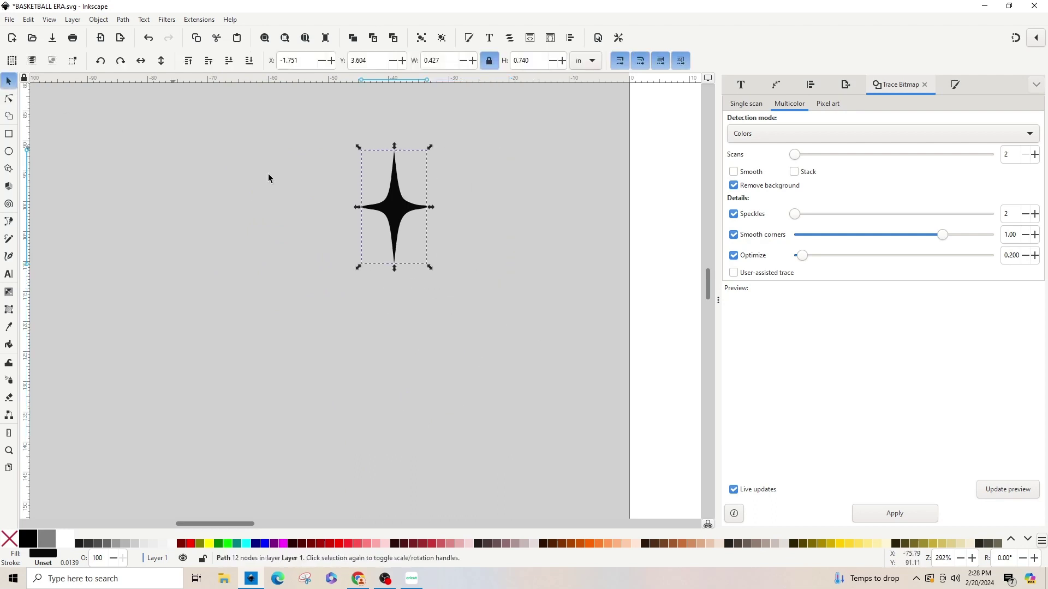
scroll(563, 247, "down", 2)
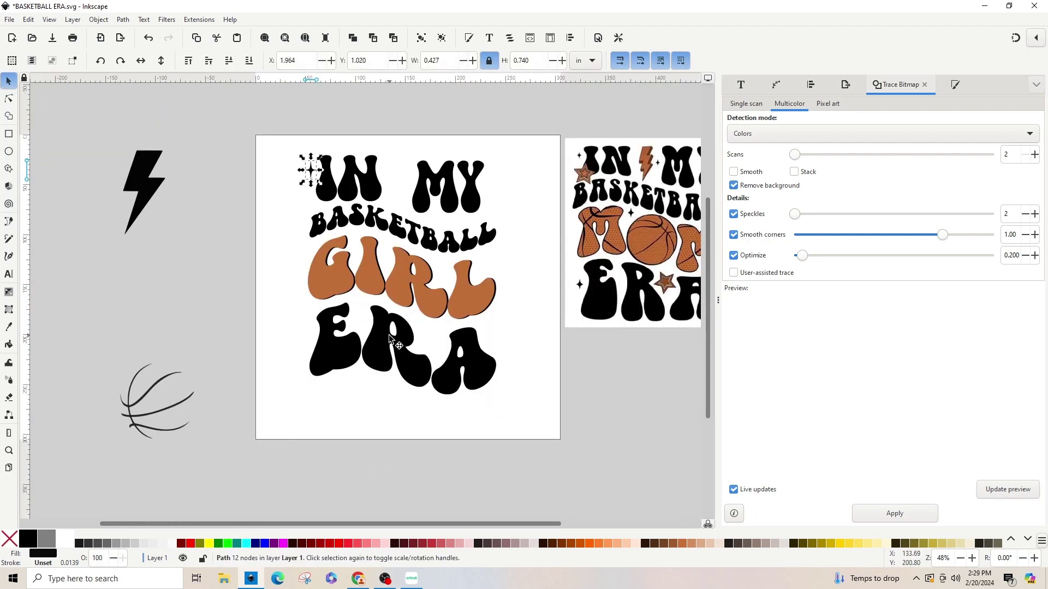
Place copies of the sparkle beside the E of ERA and in the gap above the I and R of GIRL
left_click_drag(311, 170, 312, 332)
key("ctrl+d")
left_click_drag(428, 526, 462, 527)
key("ctrl+d")
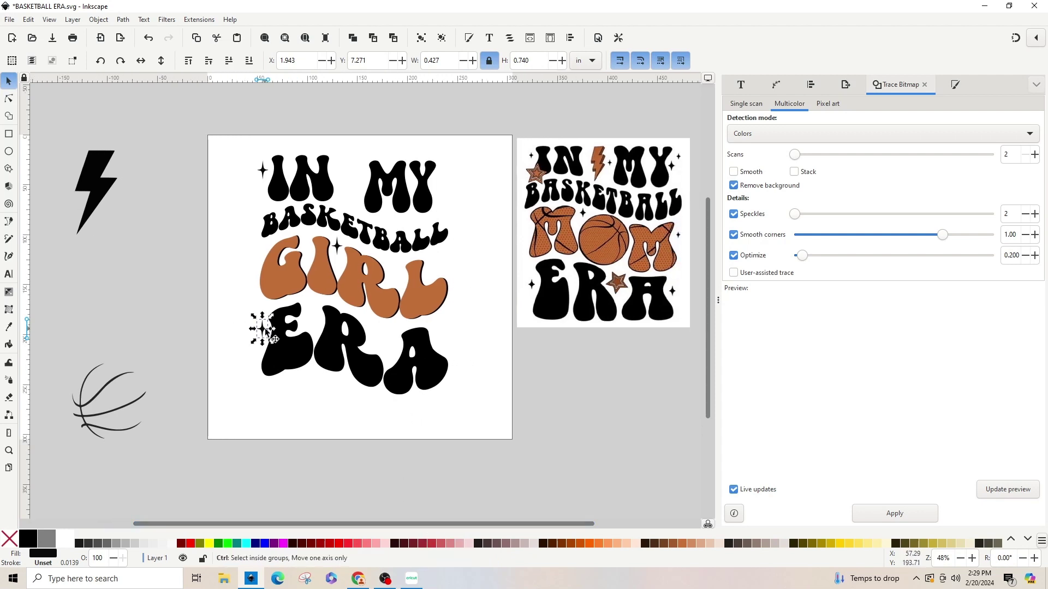
Add more sparkle copies beside the L of GIRL, the last A of ERA and both sides of MY, some scaled to about 0.38 in wide
left_click_drag(262, 328, 445, 178)
key("ctrl+d")
key("ctrl+d")
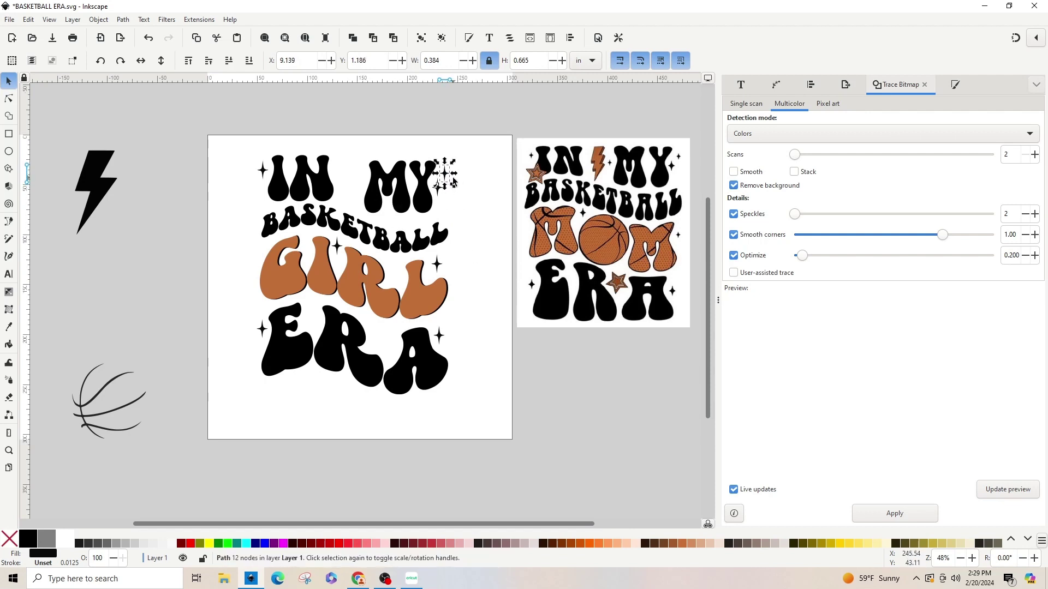
left_click_drag(445, 176, 360, 182)
left_click(234, 289)
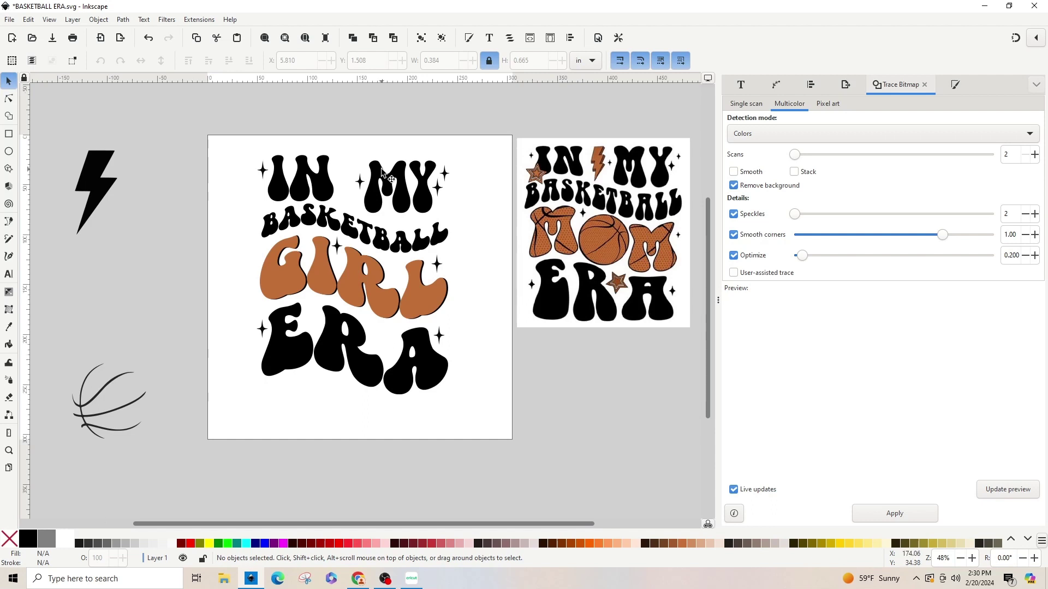
Select all eight sparkles together with the black lettering and combine them into one path with Union
left_click(264, 173)
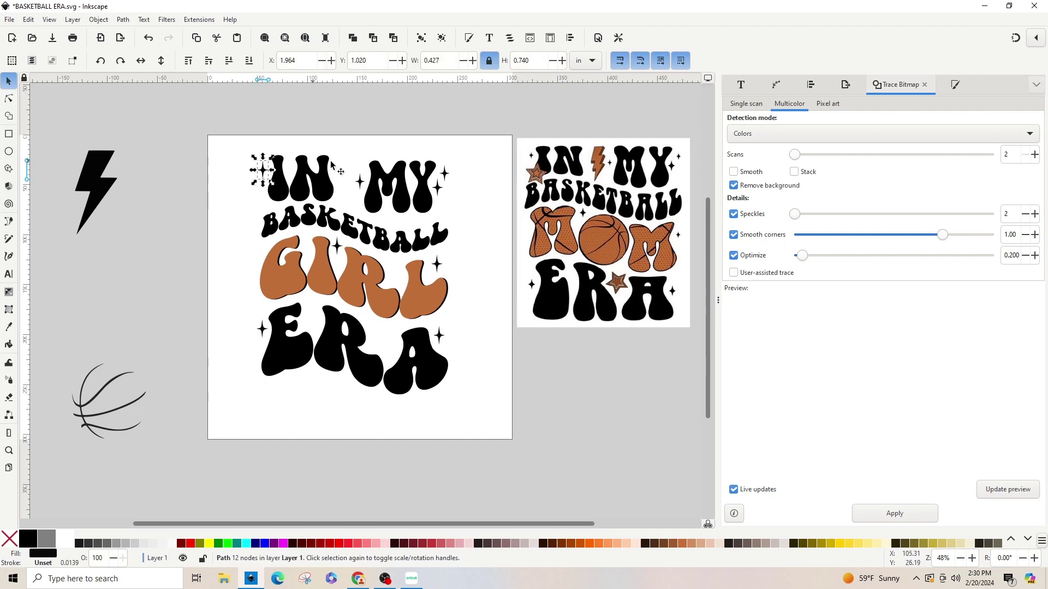
left_click(360, 184, "shift")
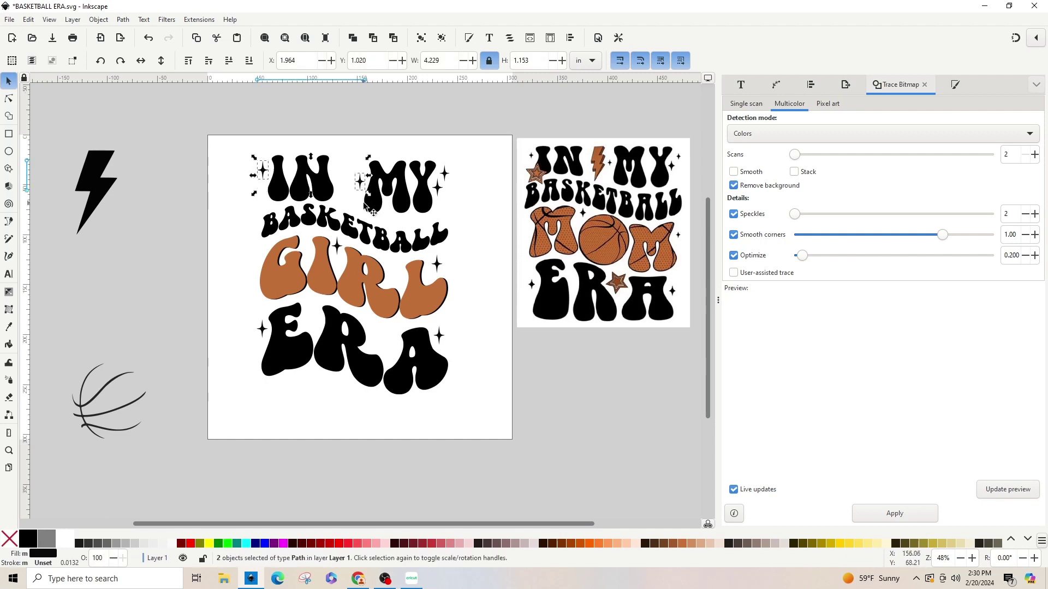
left_click(443, 174, "shift")
left_click(438, 188, "shift")
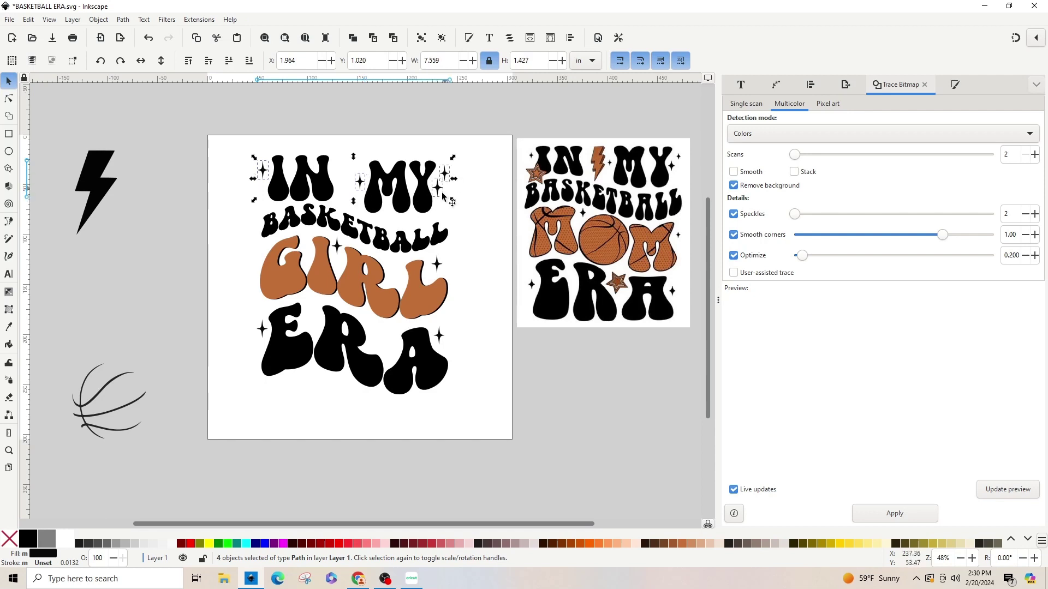
left_click(436, 263, "shift")
left_click(336, 248, "shift")
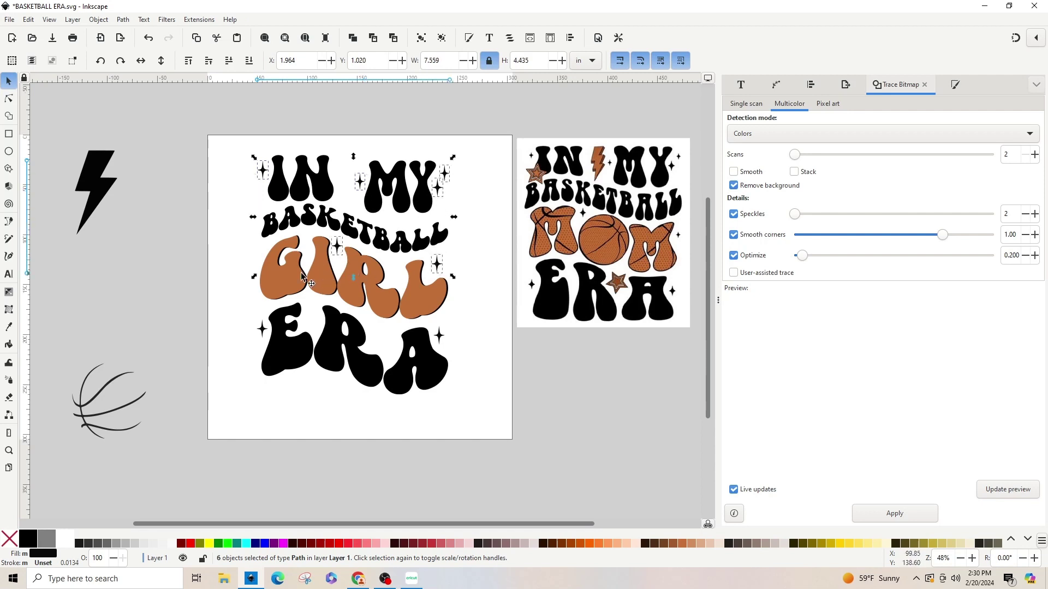
left_click(262, 329, "shift")
left_click(441, 337, "shift")
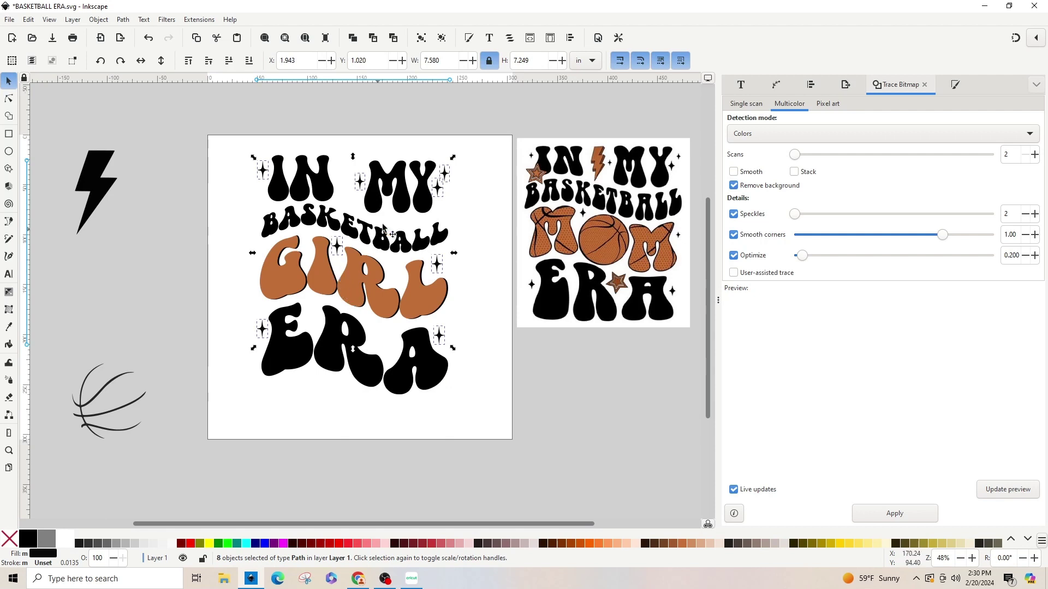
left_click(326, 178, "shift")
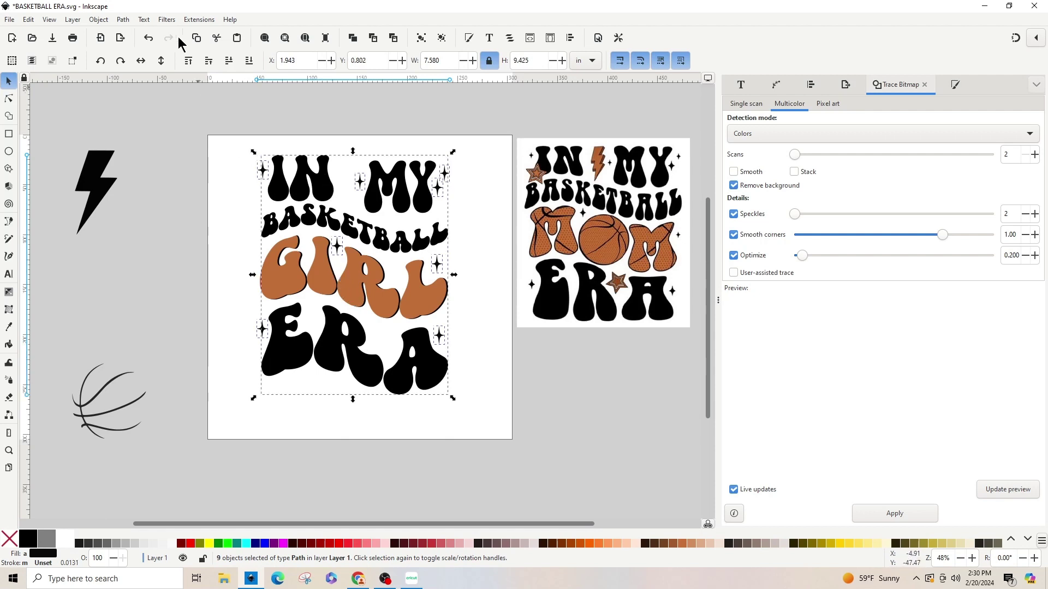
left_click(122, 20)
left_click(130, 80)
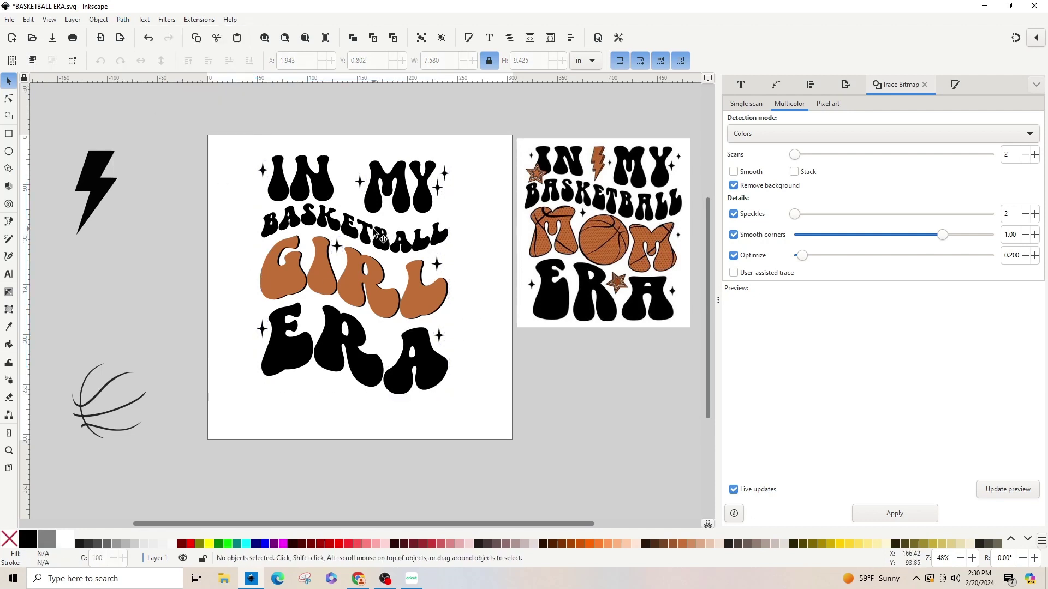
mouse_move(380, 236)
left_mouse_down()
mouse_move(513, 233)
mouse_move(405, 222)
mouse_move(462, 240)
left_mouse_up()
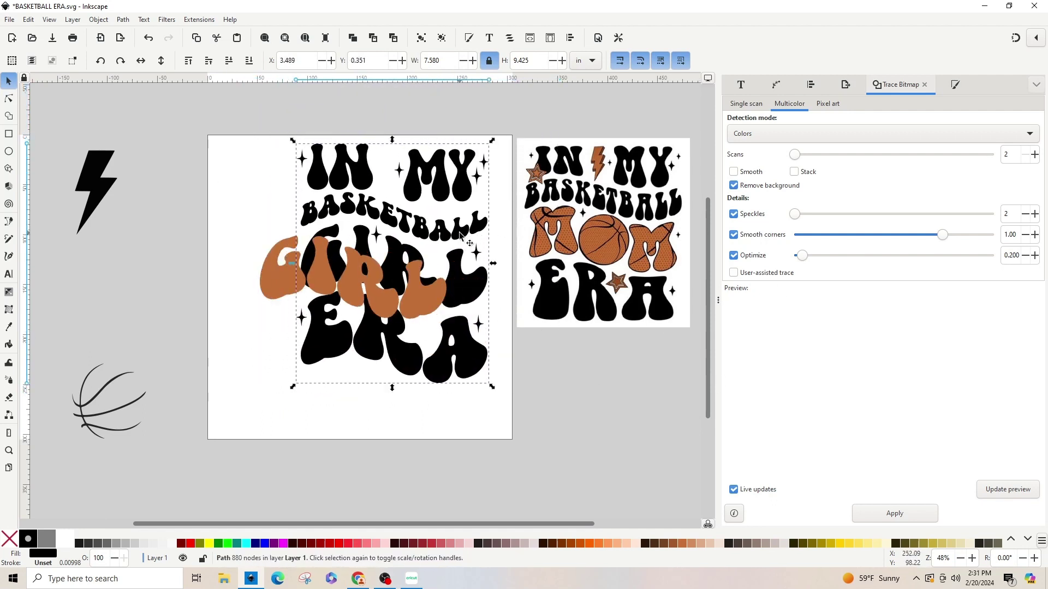
key("ctrl+z")
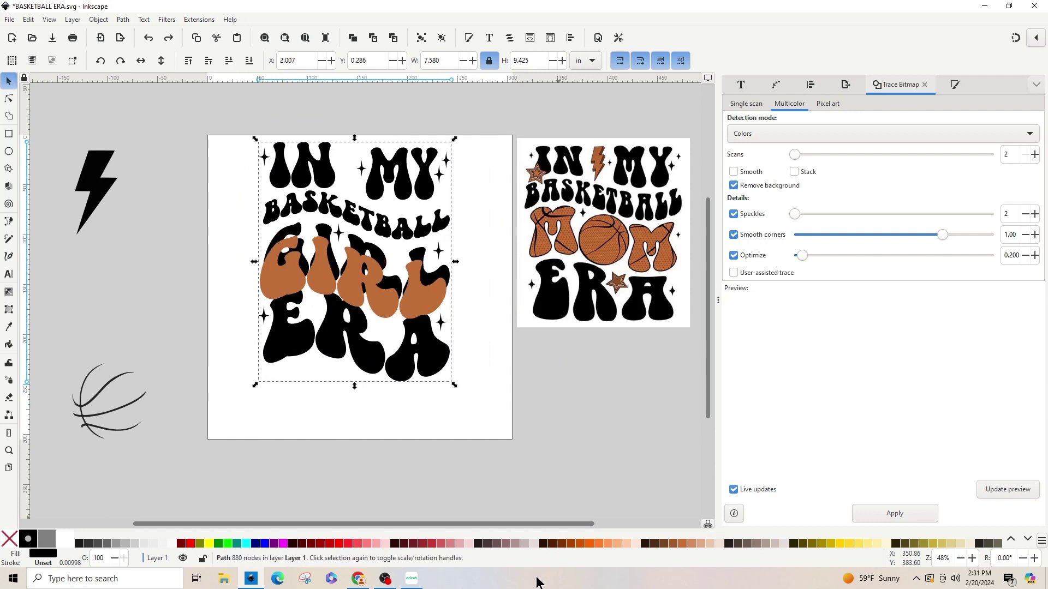
key("ctrl+z")
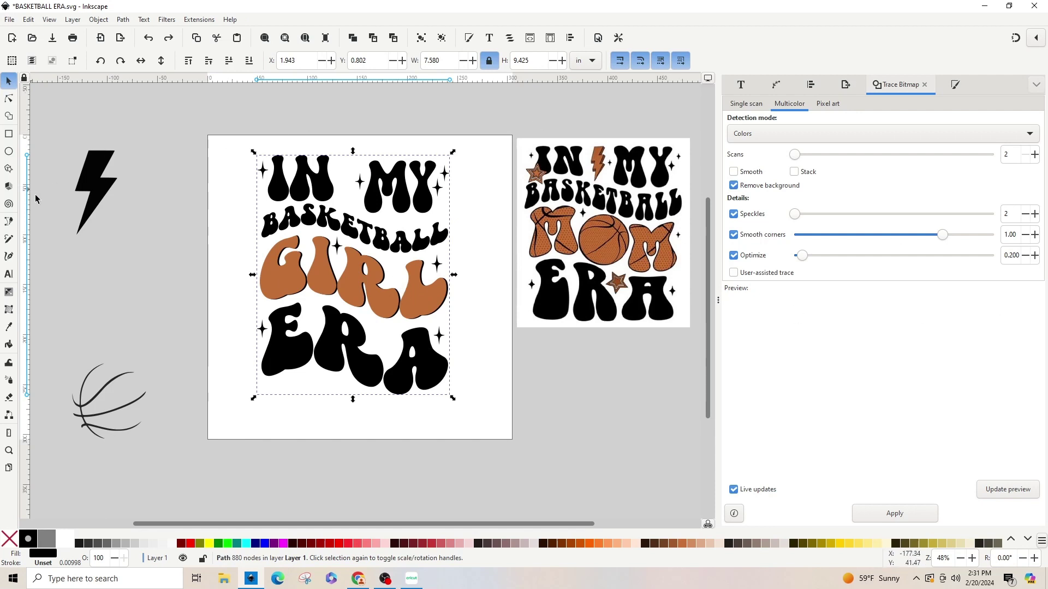
Shrink and rotate the lightning bolt to about 0.67 by 1.68 in and place it between IN and MY
left_click(108, 189)
left_click_drag(98, 198, 224, 205)
left_click(213, 188)
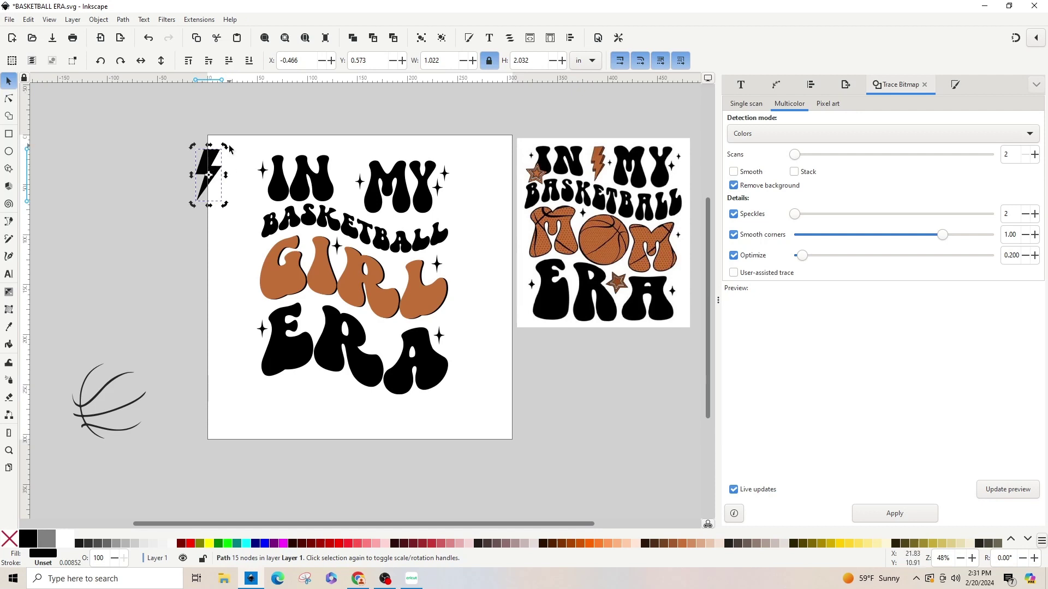
left_click_drag(230, 149, 216, 141)
left_click(132, 168)
left_click_drag(220, 179, 347, 178)
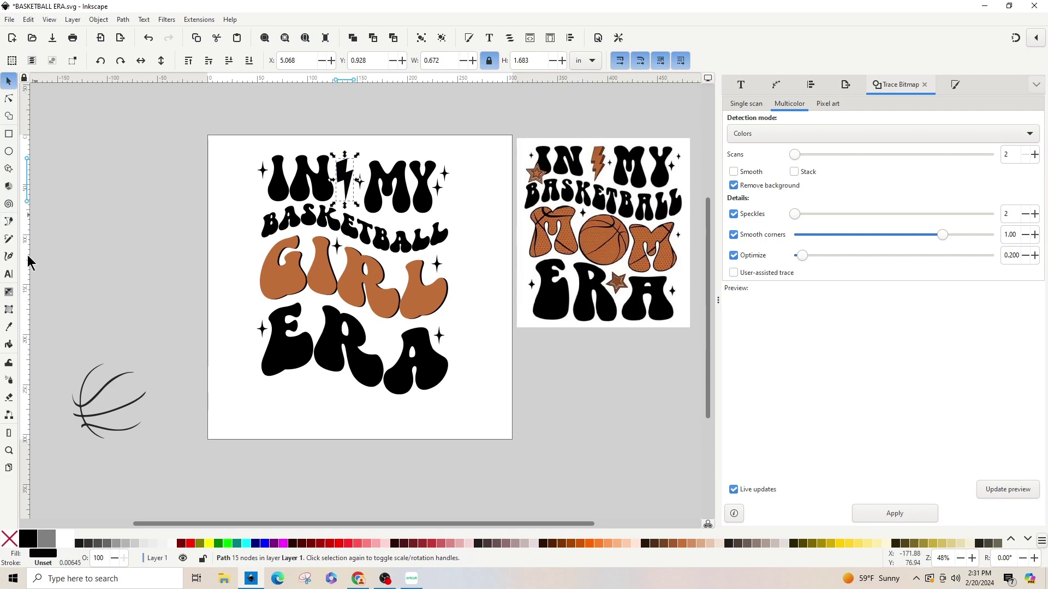
Fill the lightning bolt with the orange picked from GIRL and tilt it slightly between IN and MY
left_click(9, 328)
left_click(273, 281)
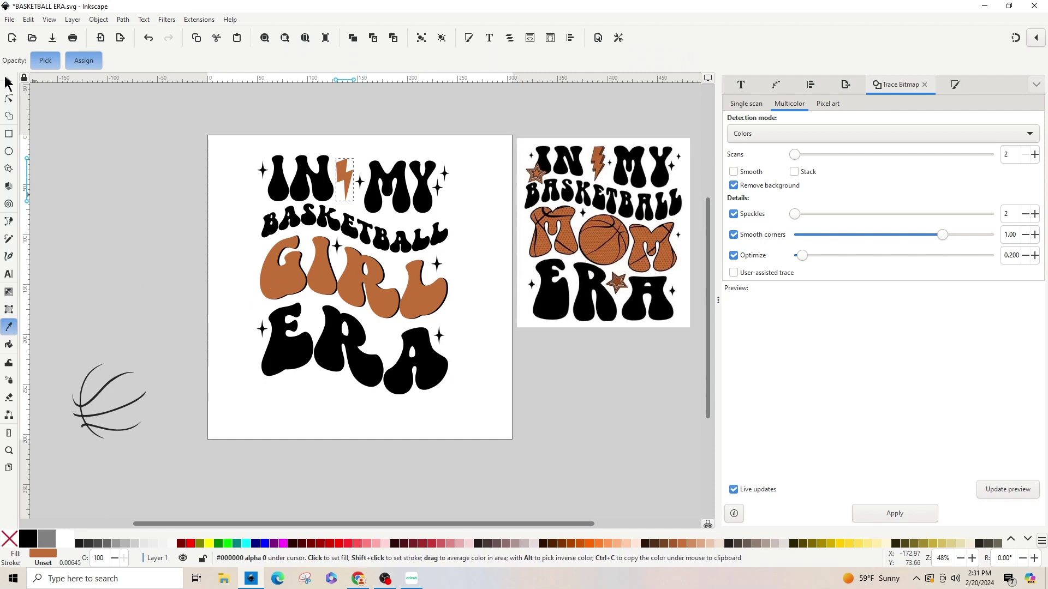
left_click(9, 82)
left_click(345, 180)
left_click_drag(335, 159, 338, 153)
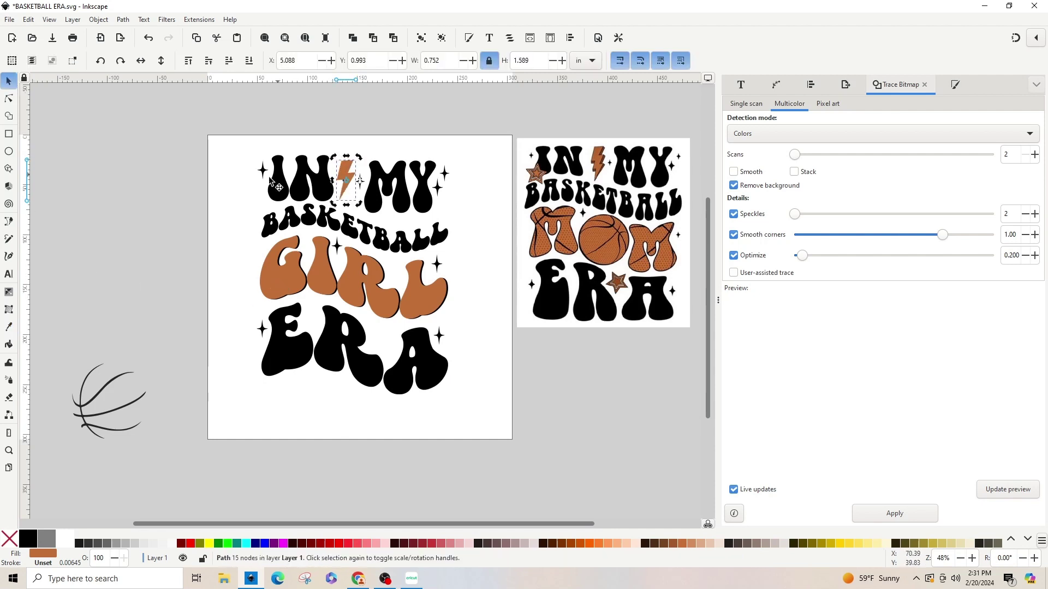
left_click(116, 227)
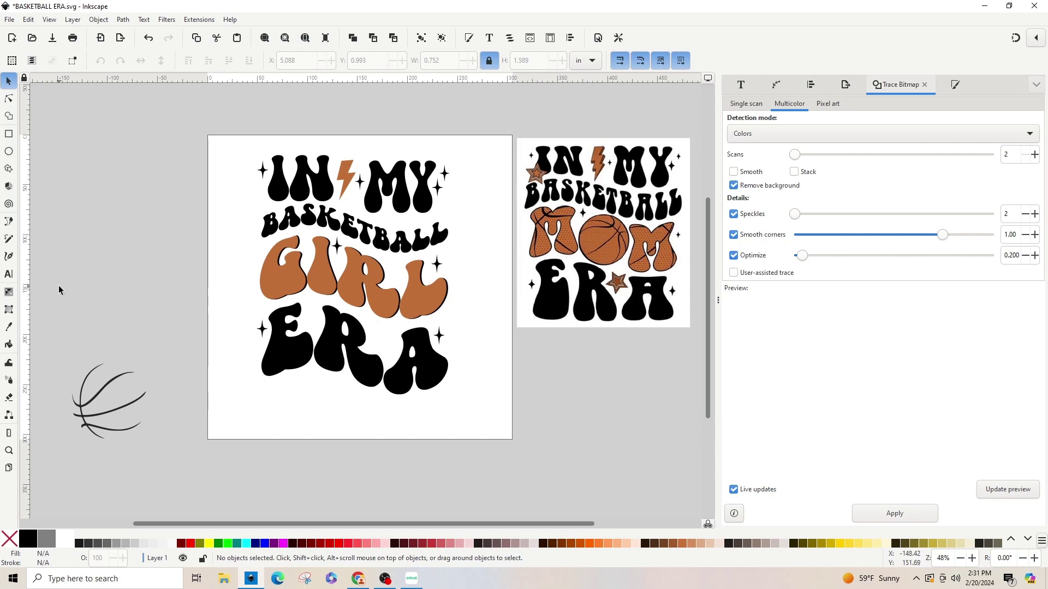
Draw two orange five-pointed stars, each about 13 mm in radius, beside the page
left_click(9, 171)
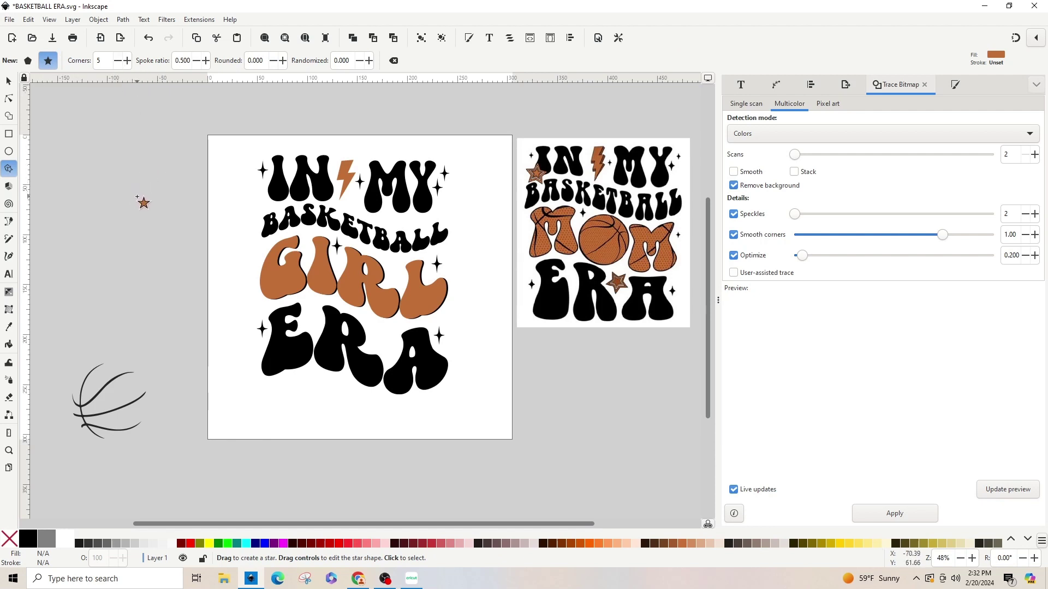
left_click_drag(137, 199, 146, 208)
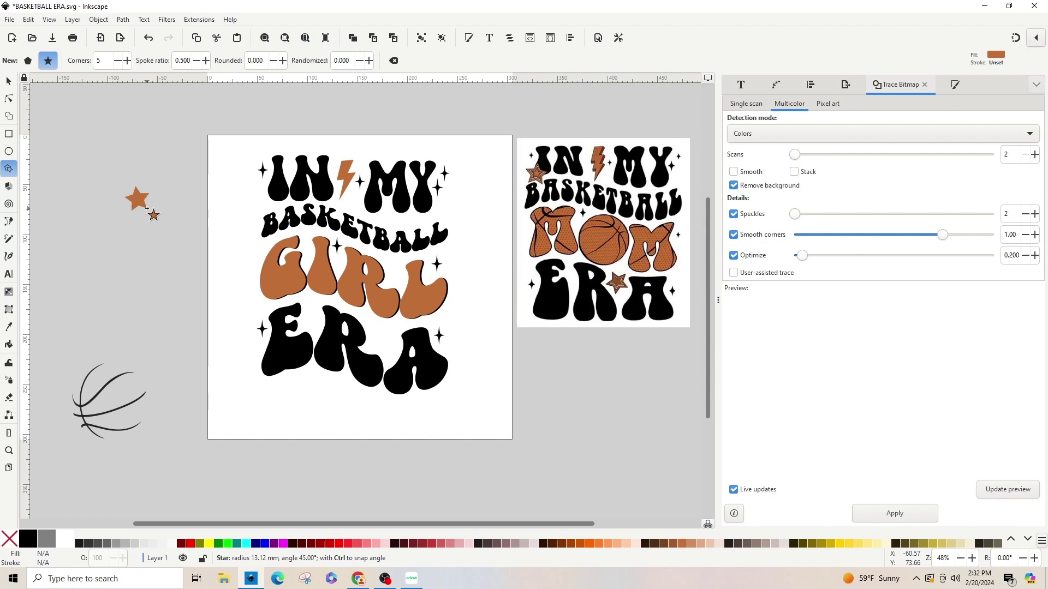
left_click_drag(146, 208, 153, 247)
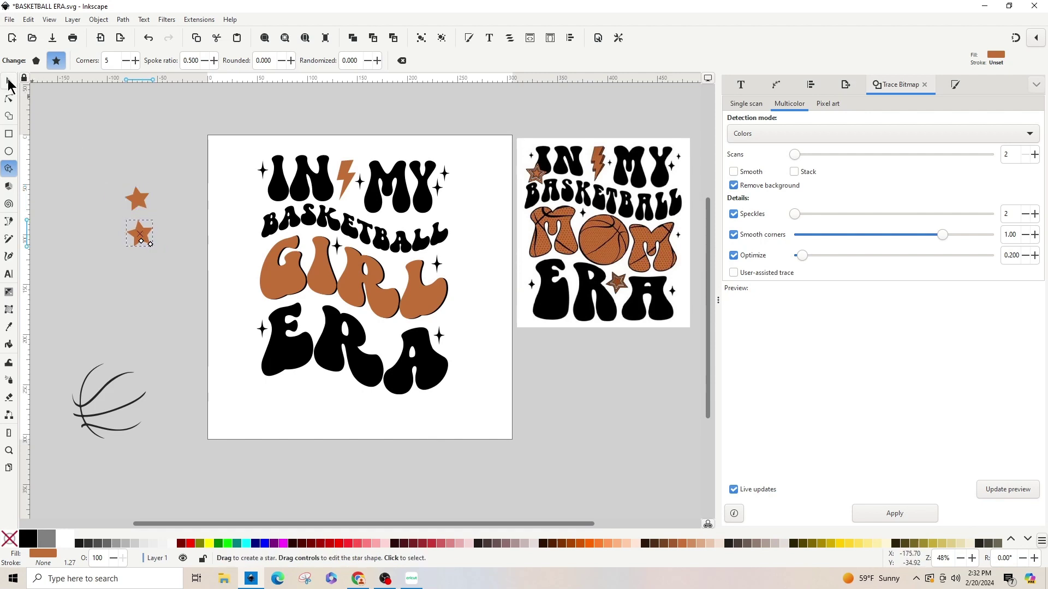
Place one star over the foot of the I in IN and the other, tilted, between the R and A of ERA
left_click(9, 81)
left_click_drag(146, 206, 279, 204)
left_click(271, 205)
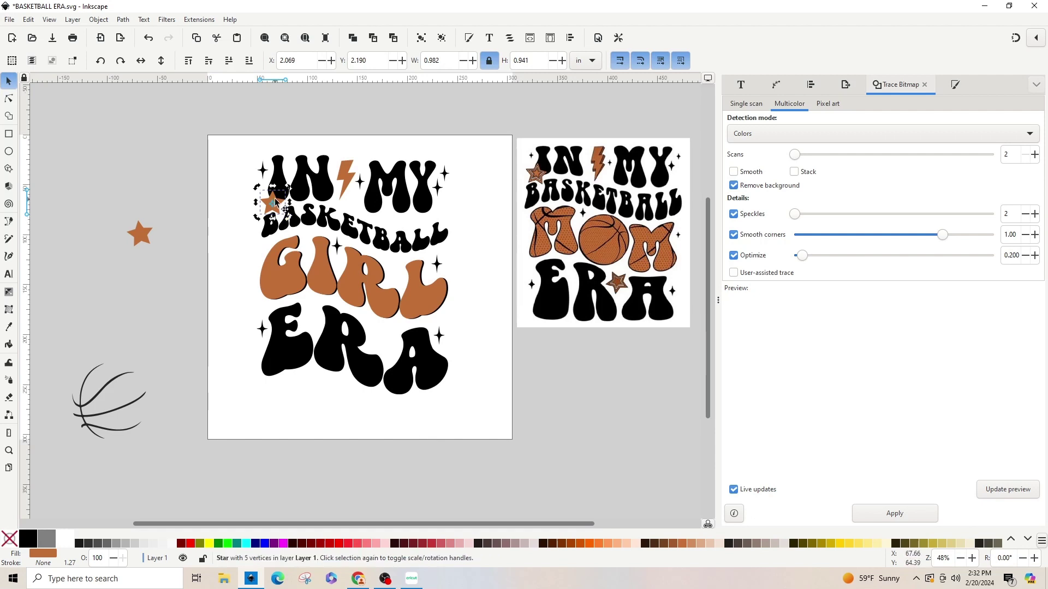
left_click(275, 204)
left_click_drag(143, 242, 363, 326)
left_click(386, 342)
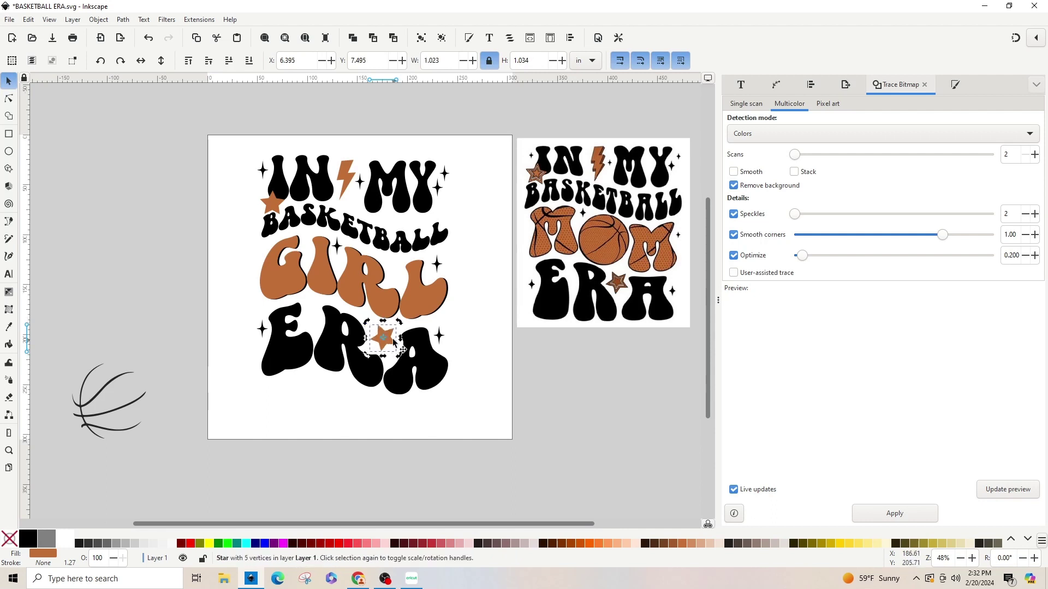
left_click(487, 382)
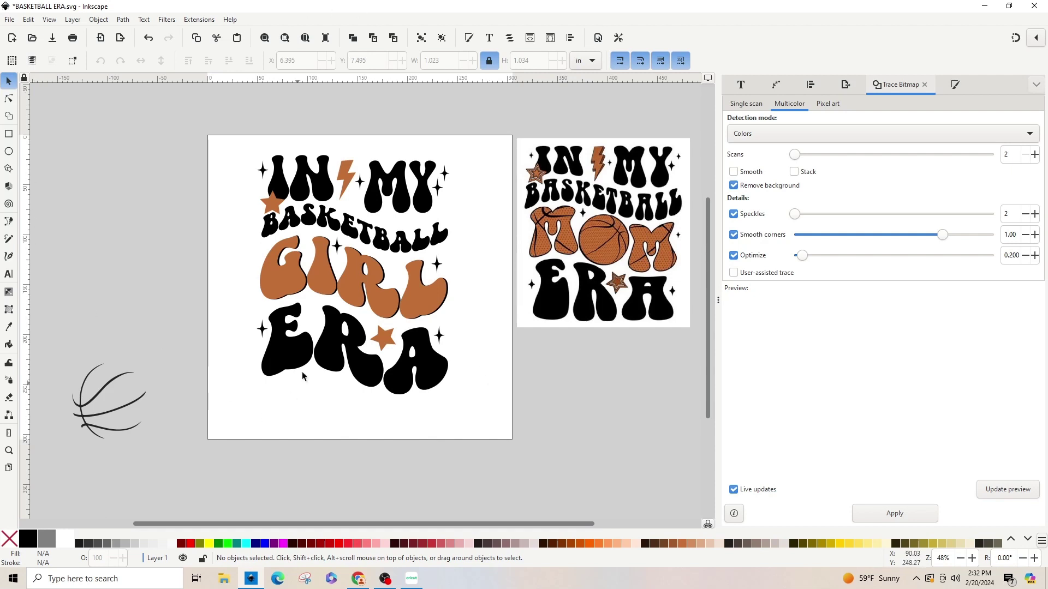
Move the black lettering and decorations off the page so the orange GIRL word stands alone on it
left_click(287, 284)
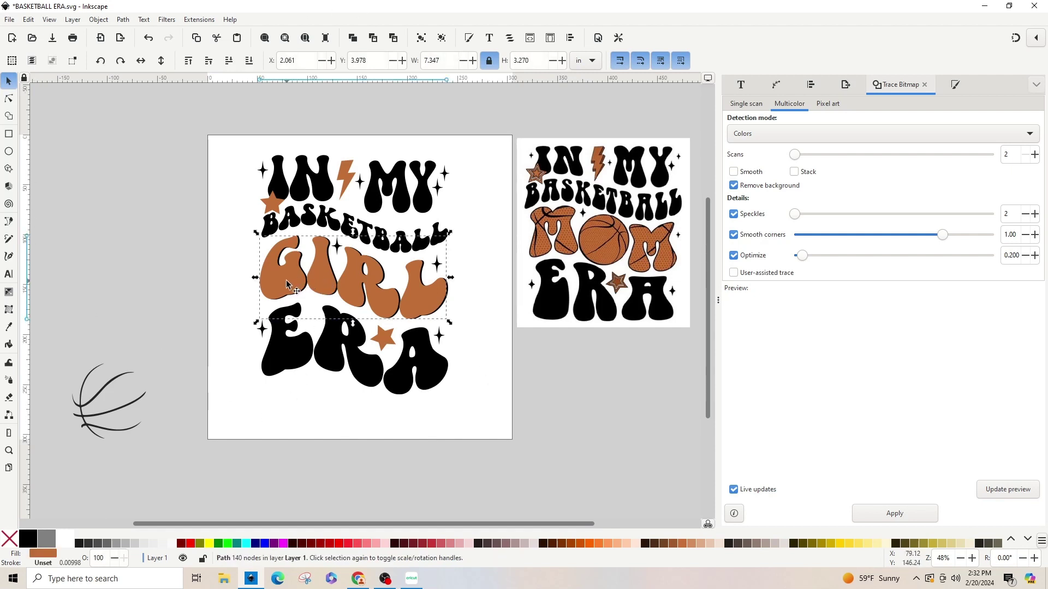
left_click_drag(288, 284, 295, 445)
key("ctrl+z")
key("ctrl+z")
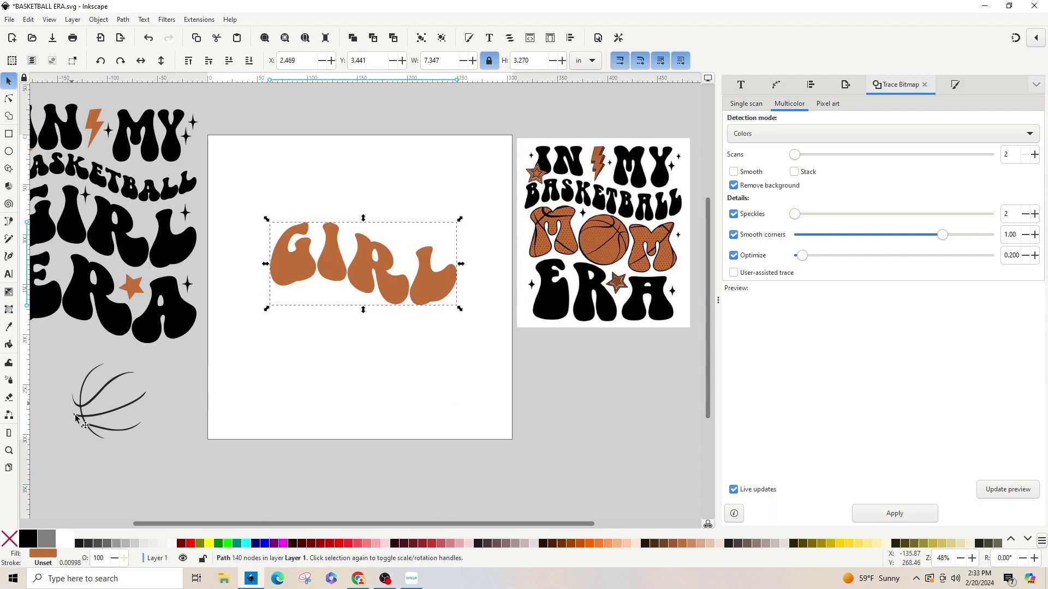
Move the traced basketball lines over the G of GIRL and resize them to about 2.35 by 2.23 in to cover the letter
left_click_drag(101, 418, 292, 264)
key("3")
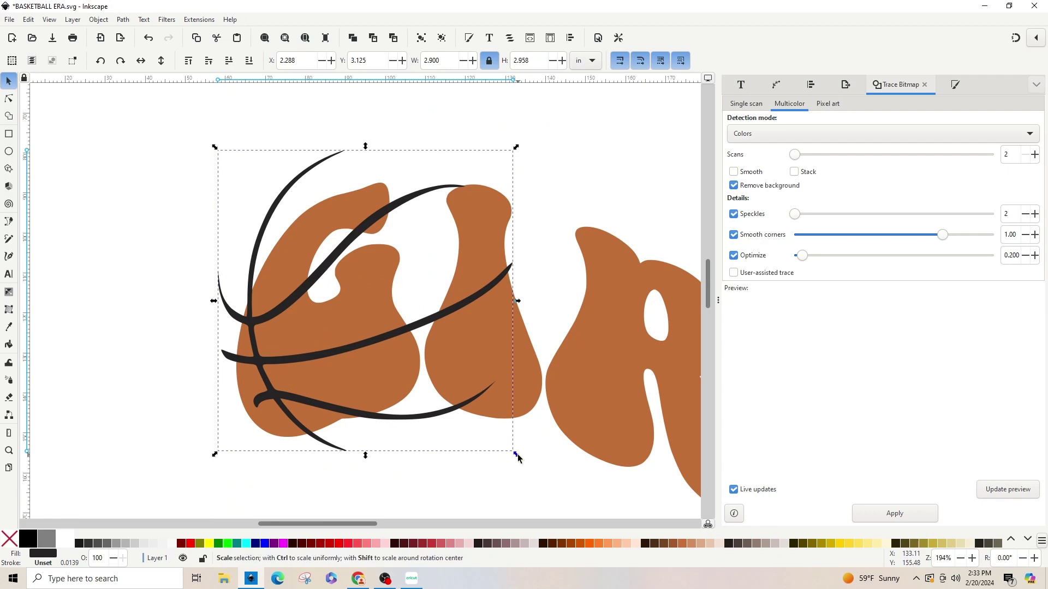
left_click_drag(519, 458, 457, 392)
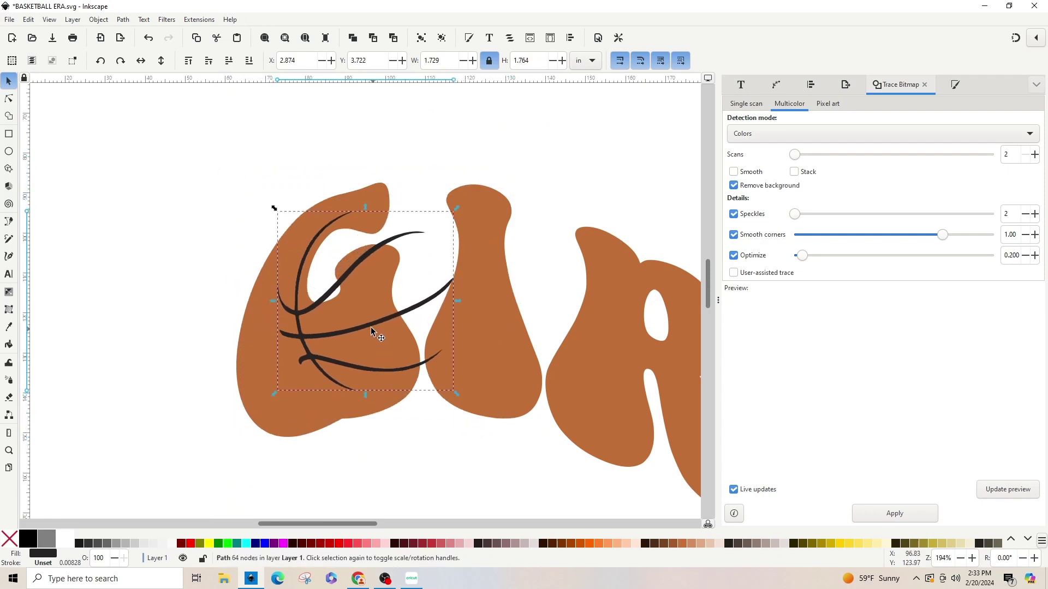
left_click_drag(371, 327, 320, 364)
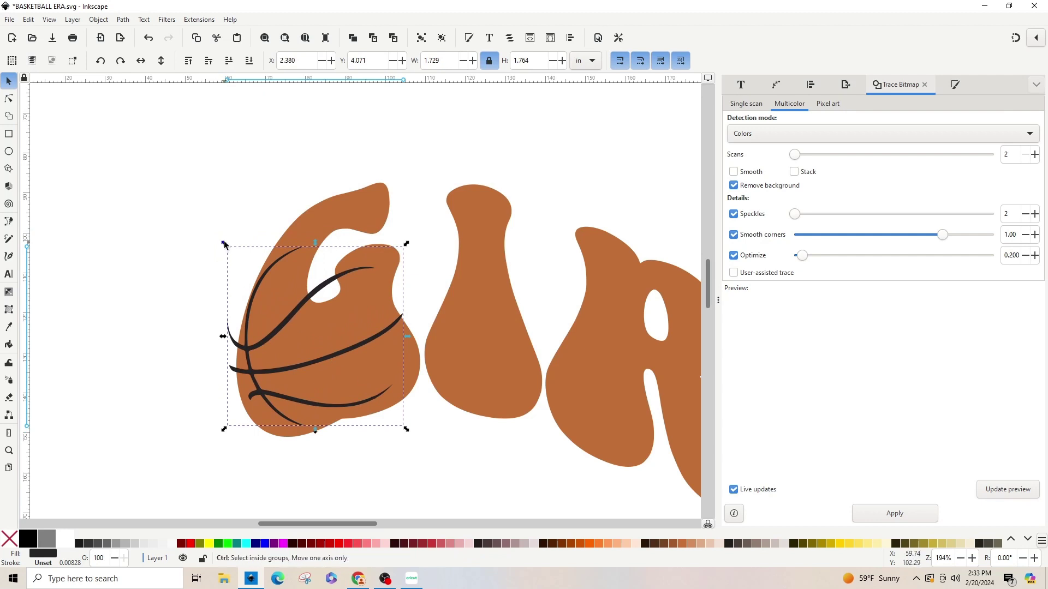
left_click_drag(223, 243, 158, 194)
key("minus")
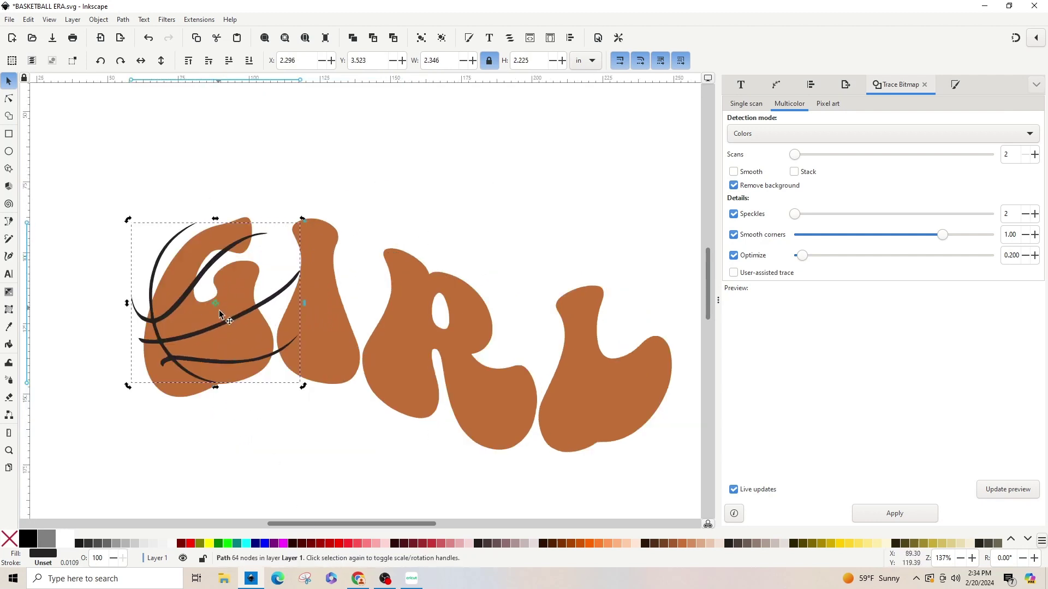
Place a copy of the basketball lines over the R of GIRL, rotated clockwise to follow the letter
left_click_drag(223, 317, 421, 336)
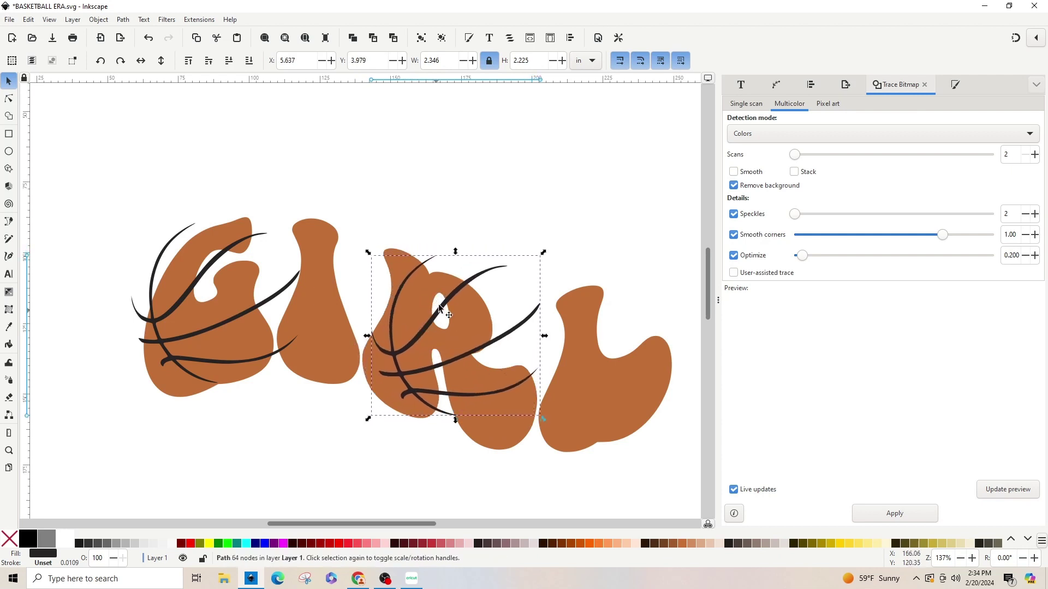
left_click(490, 276)
left_click_drag(543, 254, 546, 319)
left_click_drag(499, 295, 491, 302)
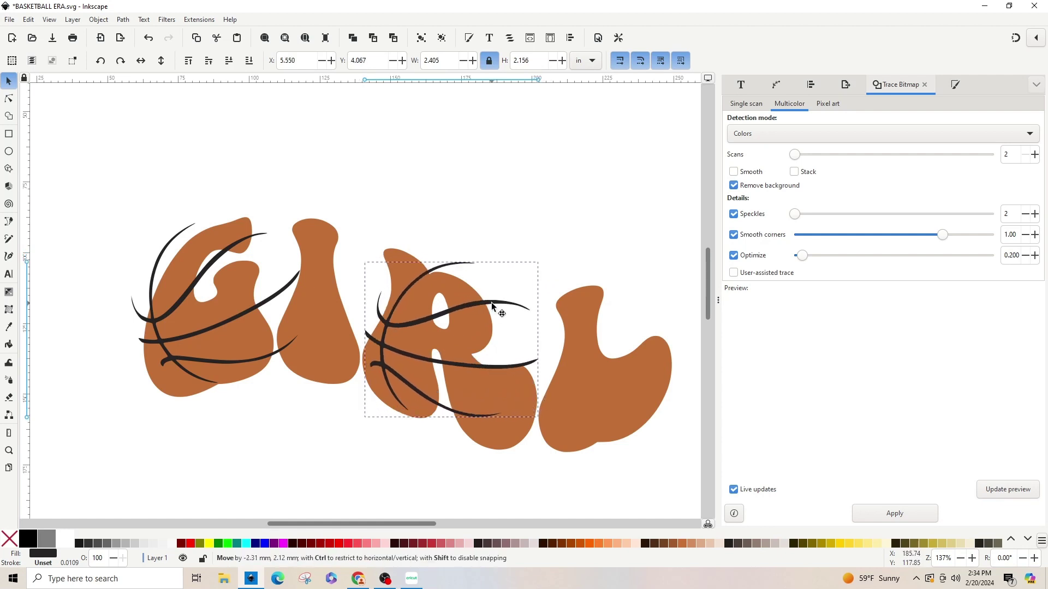
left_click_drag(492, 306, 489, 306)
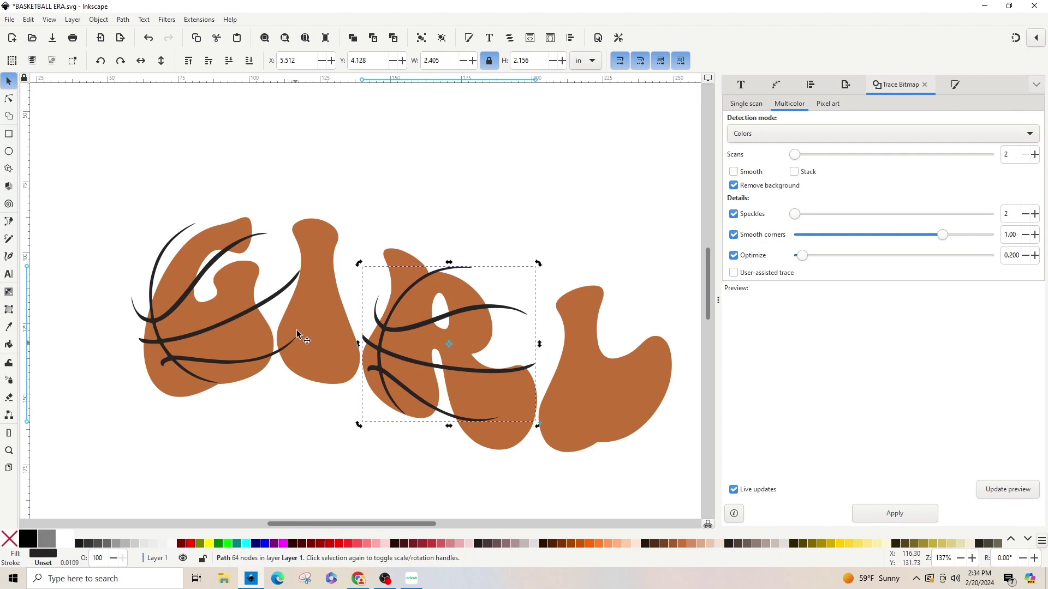
Draw a rectangle about 0.55 by 0.81 in over the lower basketball line end that extends from the G onto the I
left_click(9, 134)
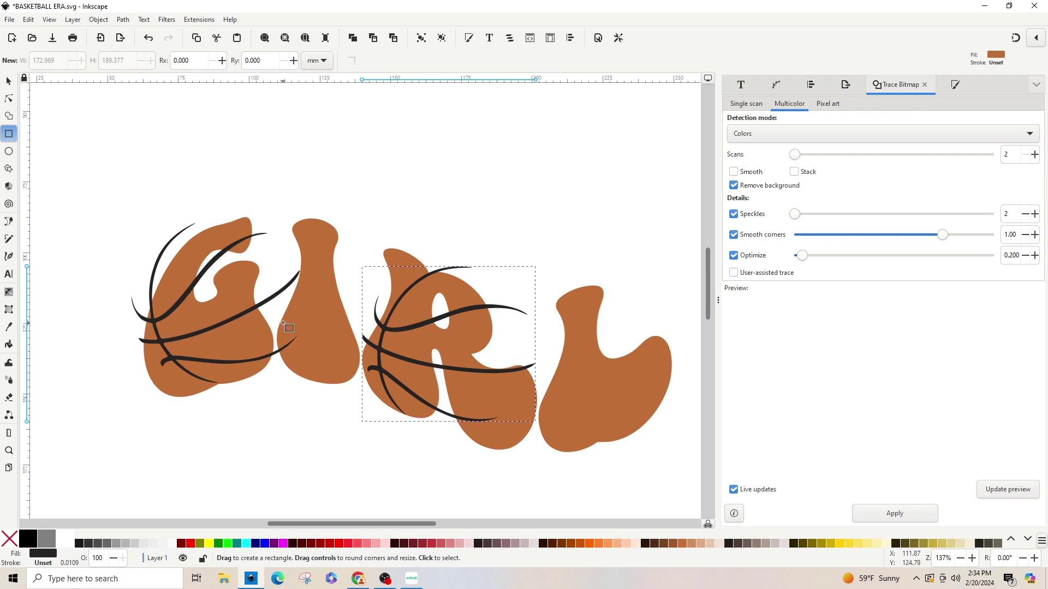
left_click_drag(280, 315, 296, 369)
left_click(9, 82)
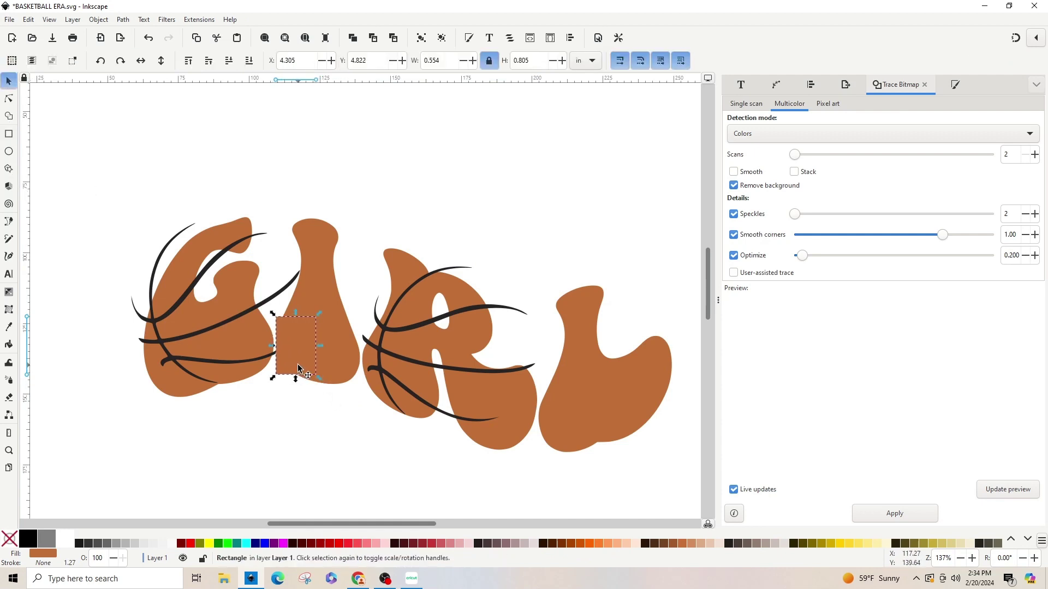
Subtract the small rectangle from the G's basketball lines with Difference to trim the line end that overlaps the I
left_click(236, 321, "shift")
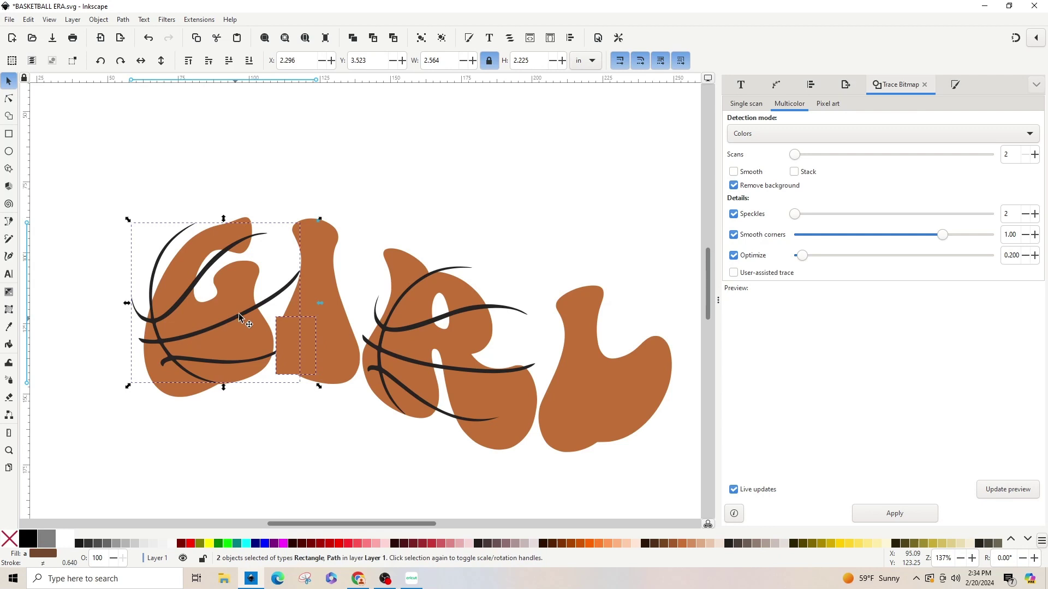
left_click(98, 19)
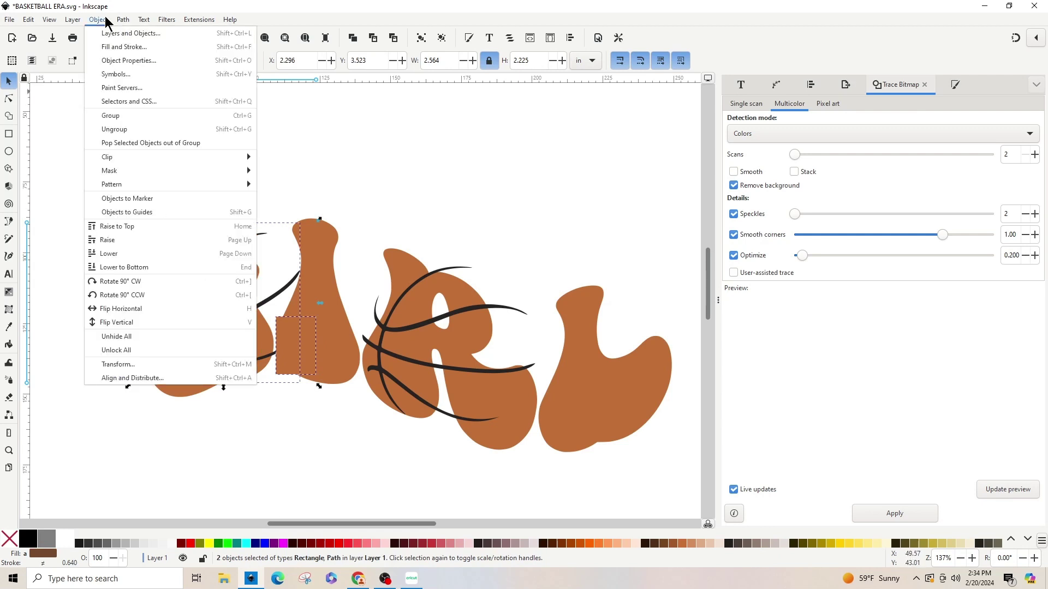
mouse_move(117, 21)
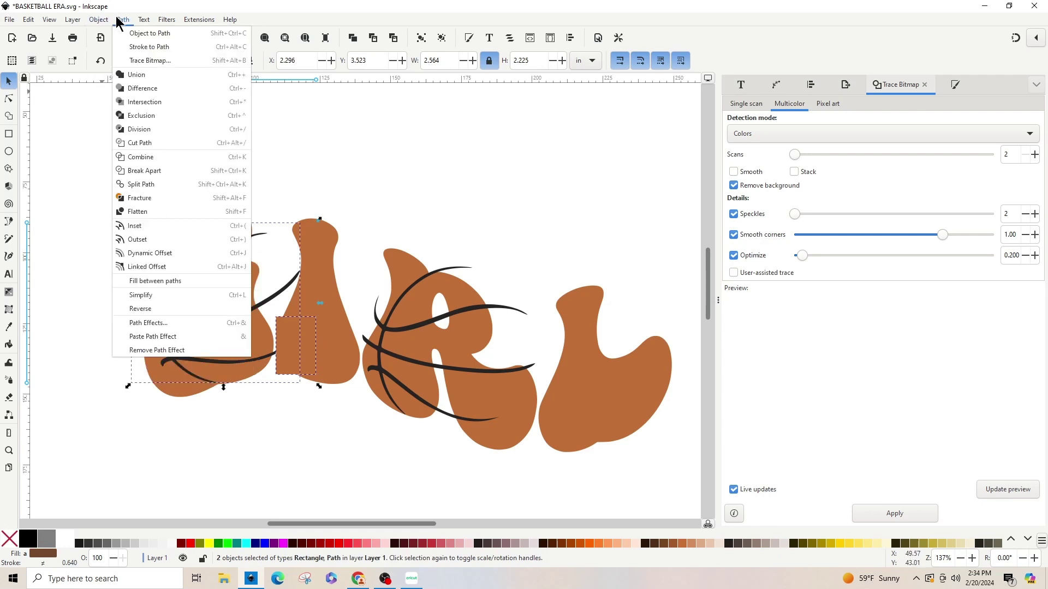
left_click(141, 88)
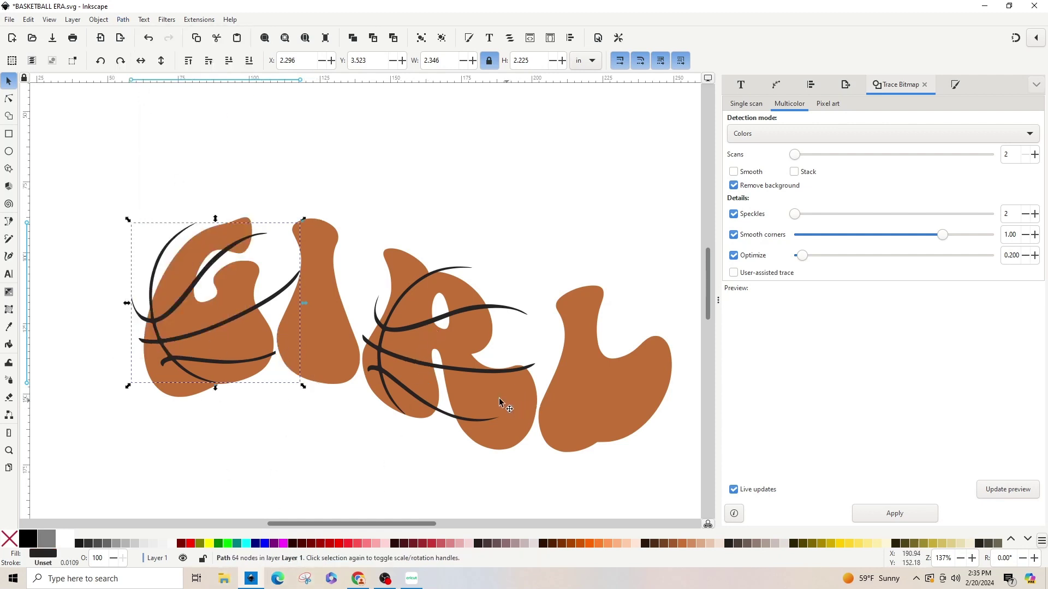
Unite the basketball lines over the G and the R into a single path with Union
scroll(449, 391, "down", 2)
scroll(449, 403, "up", 1)
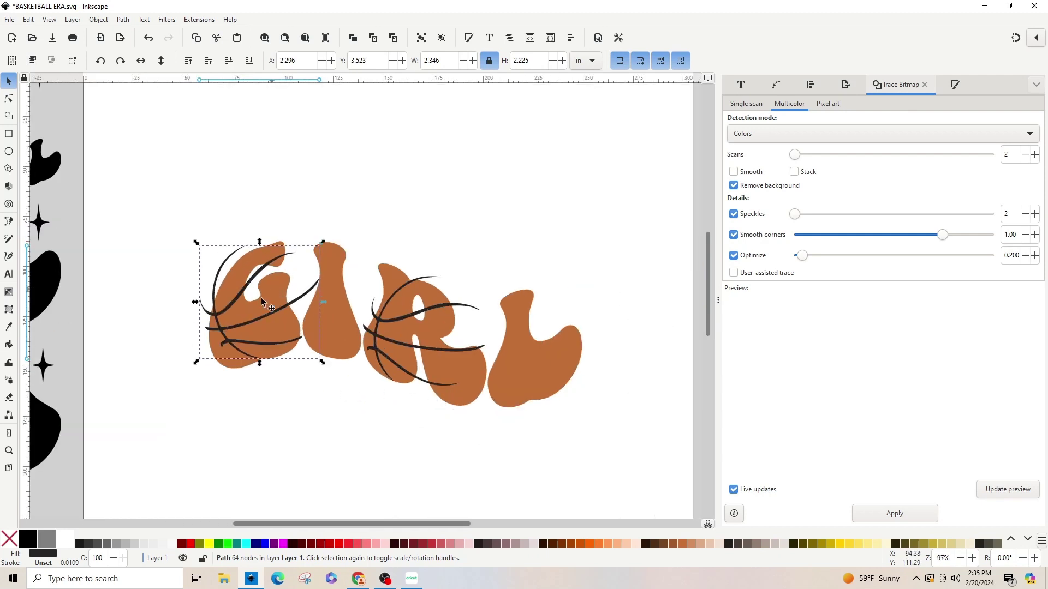
left_click(230, 308)
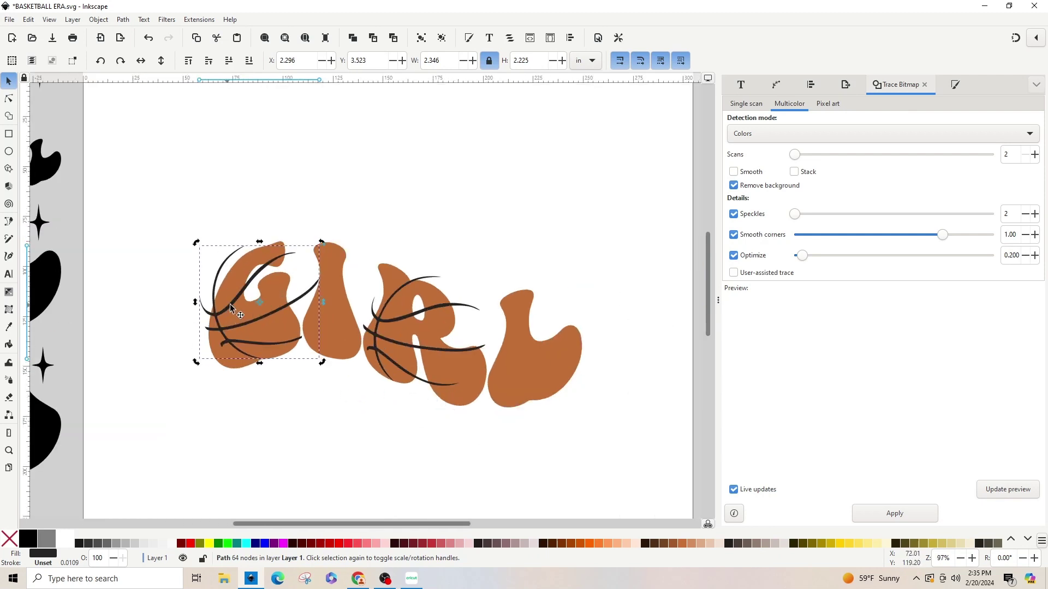
left_click(402, 321, "shift")
left_click(124, 19)
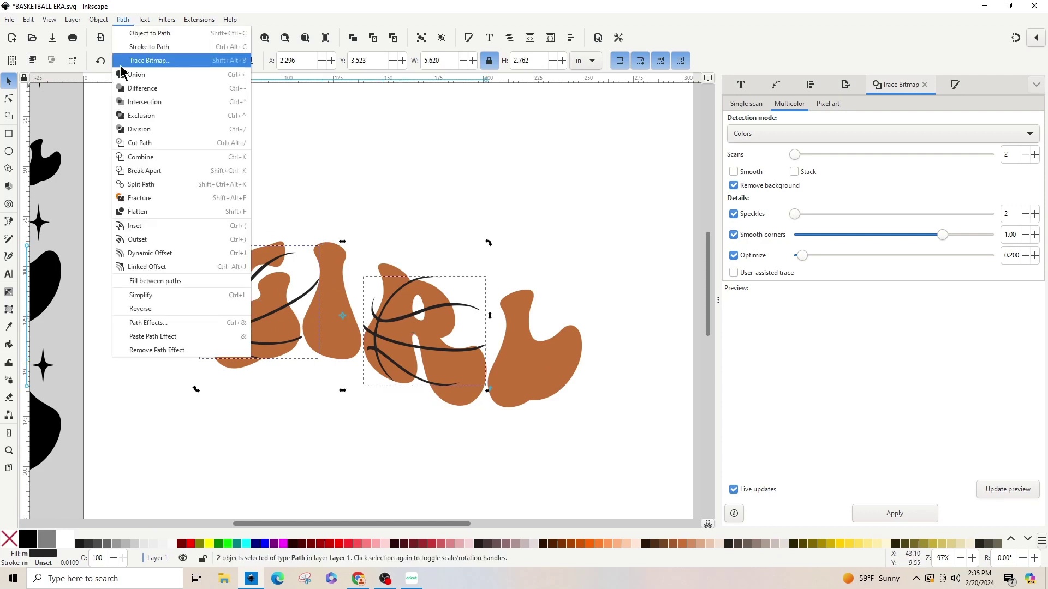
left_click(127, 79)
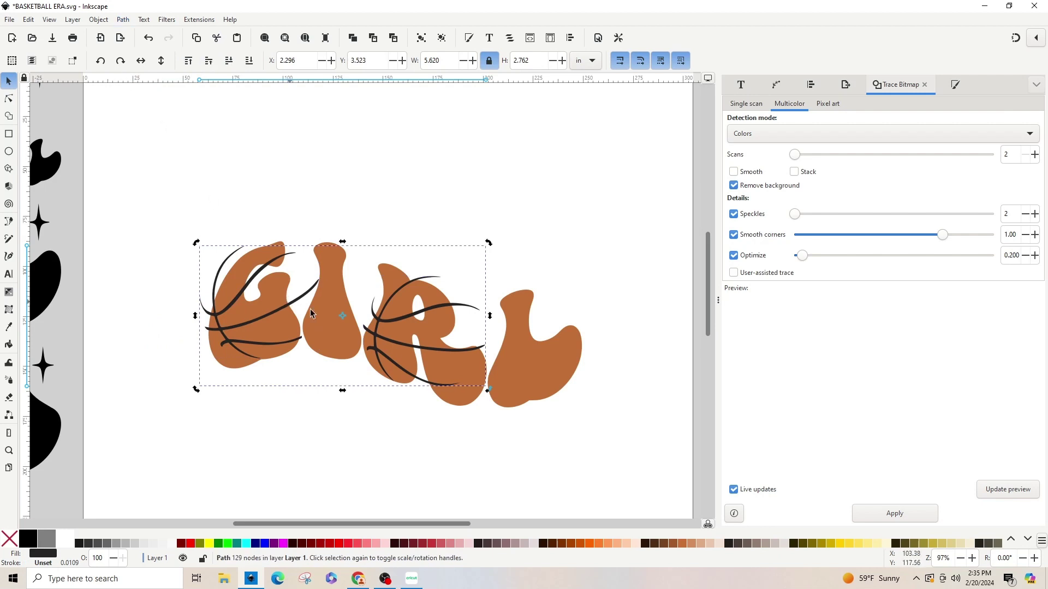
Cut the united basketball lines out of the orange GIRL word with Difference
left_click(539, 358, "shift")
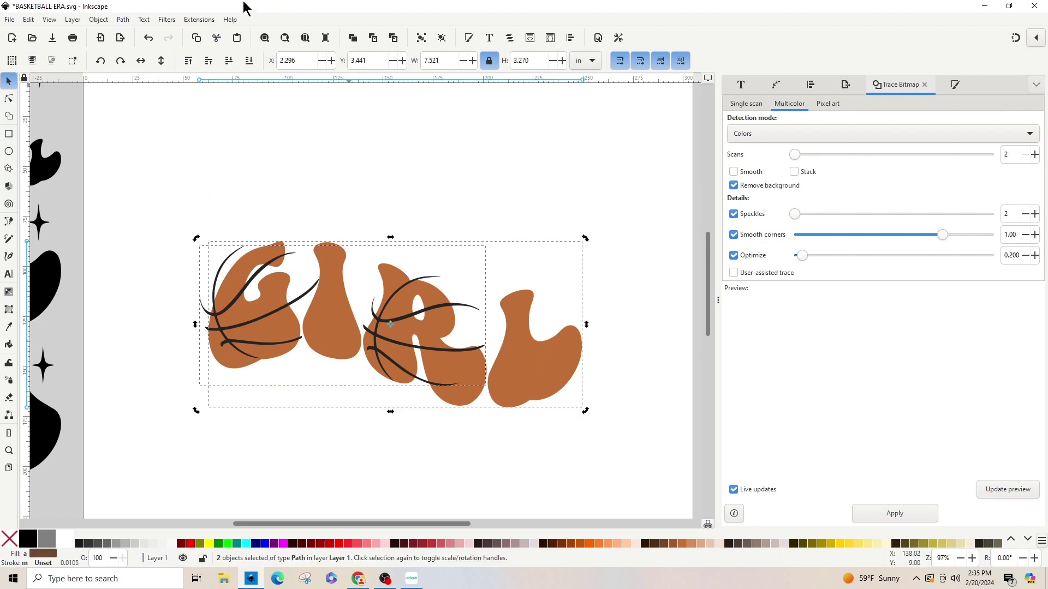
left_click(123, 21)
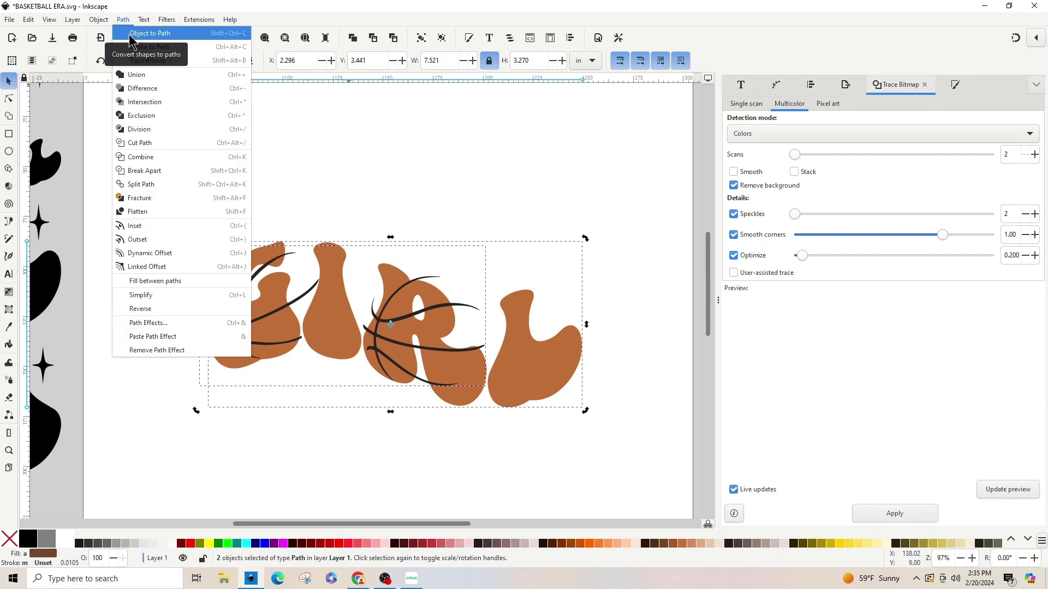
left_click(154, 92)
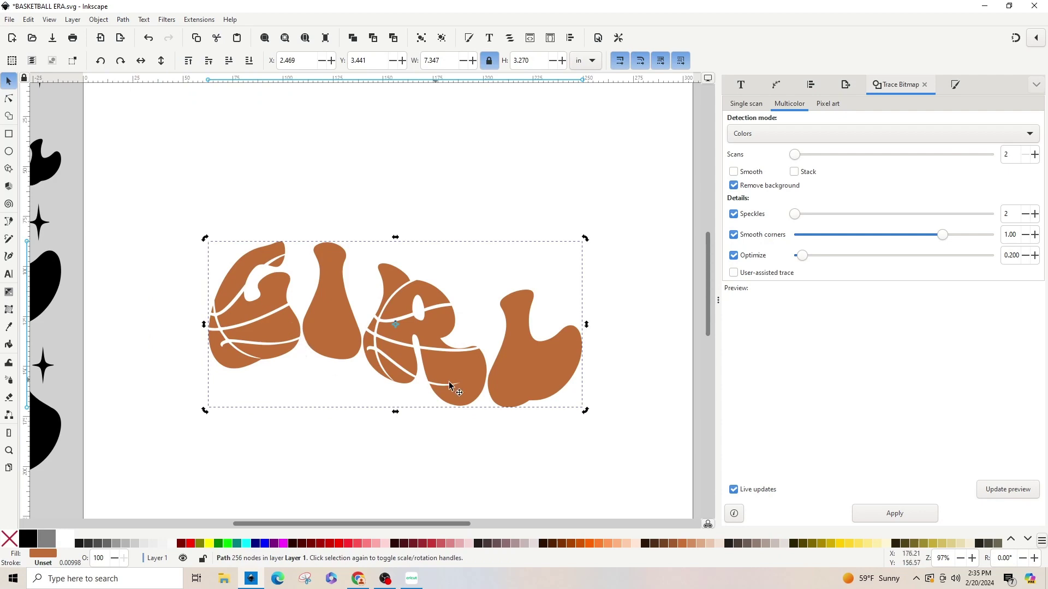
Move the cut orange GIRL word onto the black GIRL letters off the page and raise it to the top
key("minus")
key("minus")
key("minus")
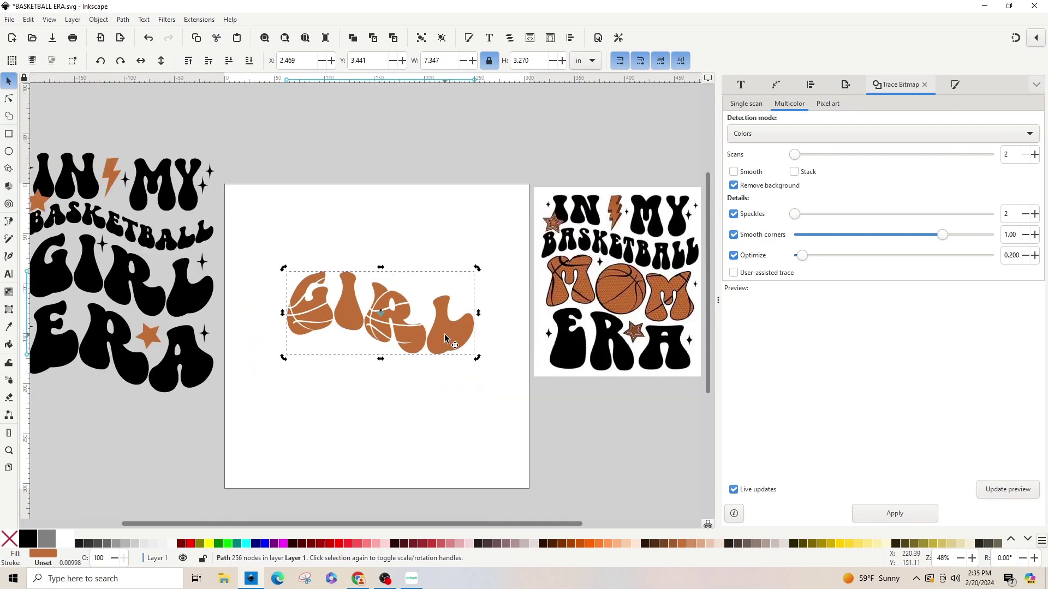
left_click_drag(419, 326, 244, 303)
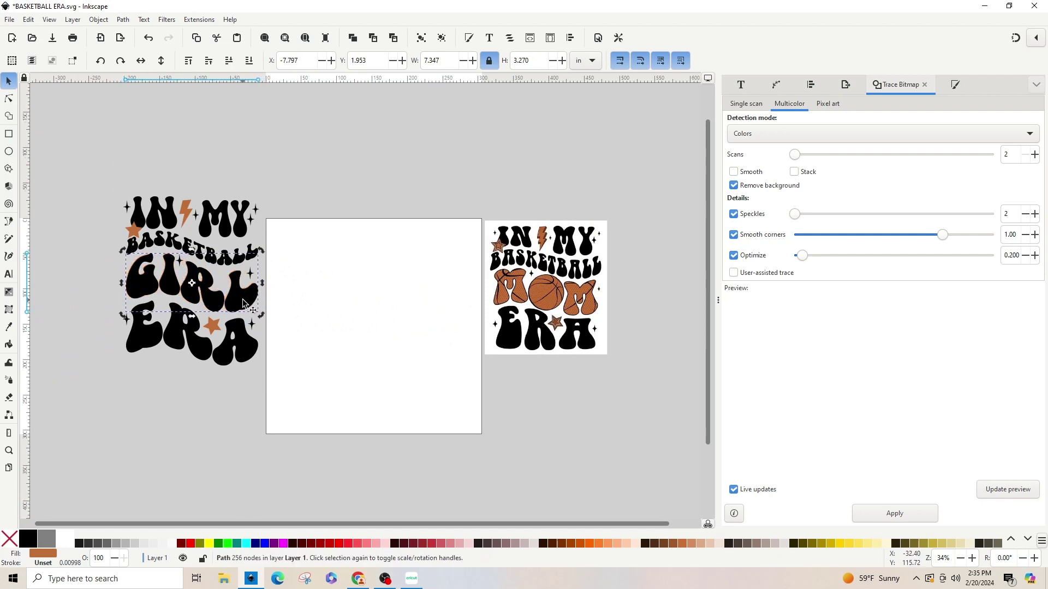
key("Home")
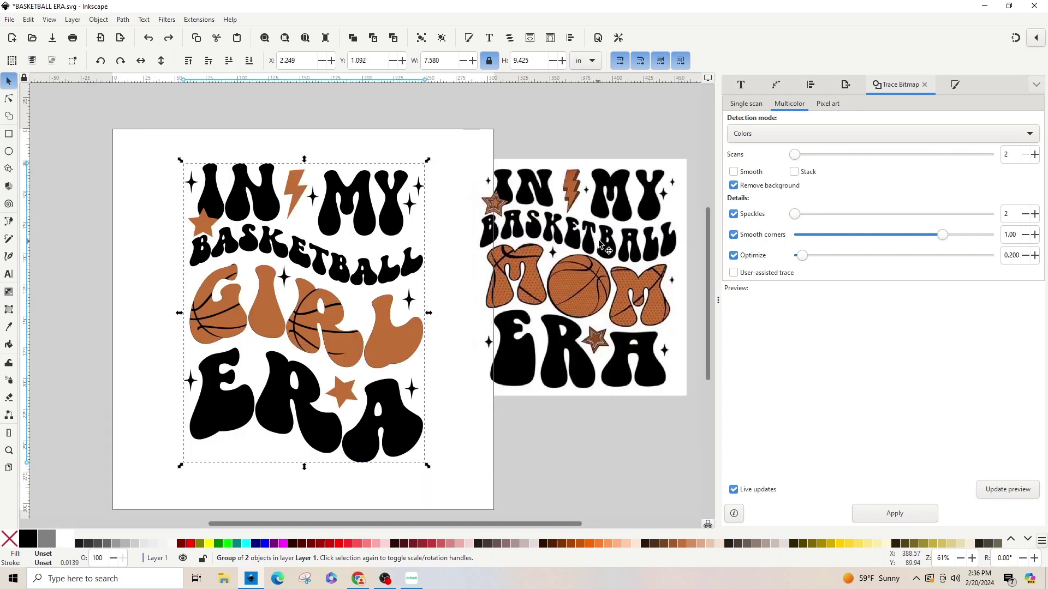
Delete the MOM reference image beside the page and select the grouped GIRL design
left_click(615, 379)
key("Delete")
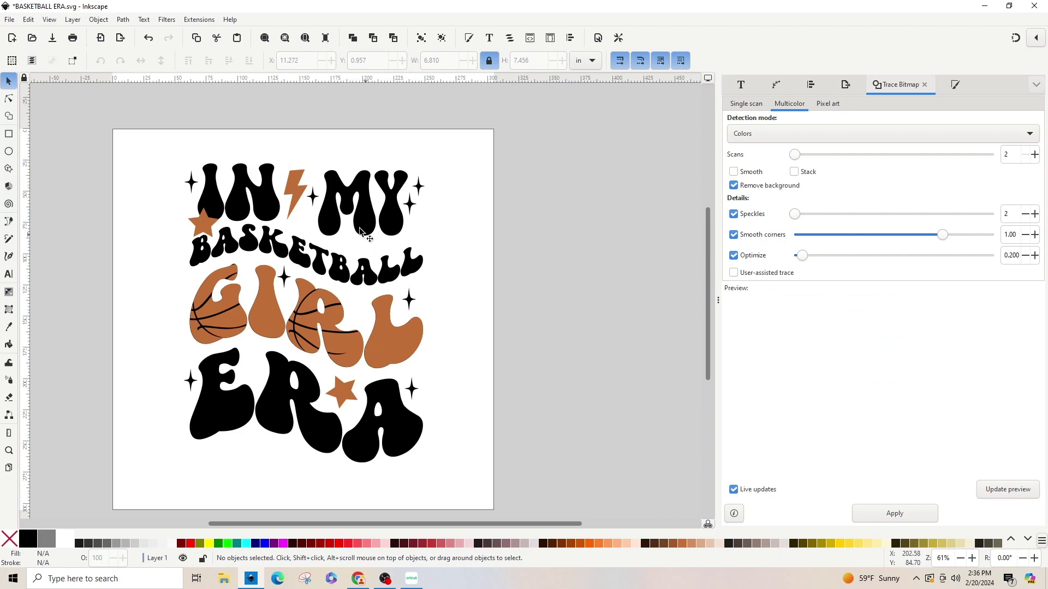
left_click(375, 252)
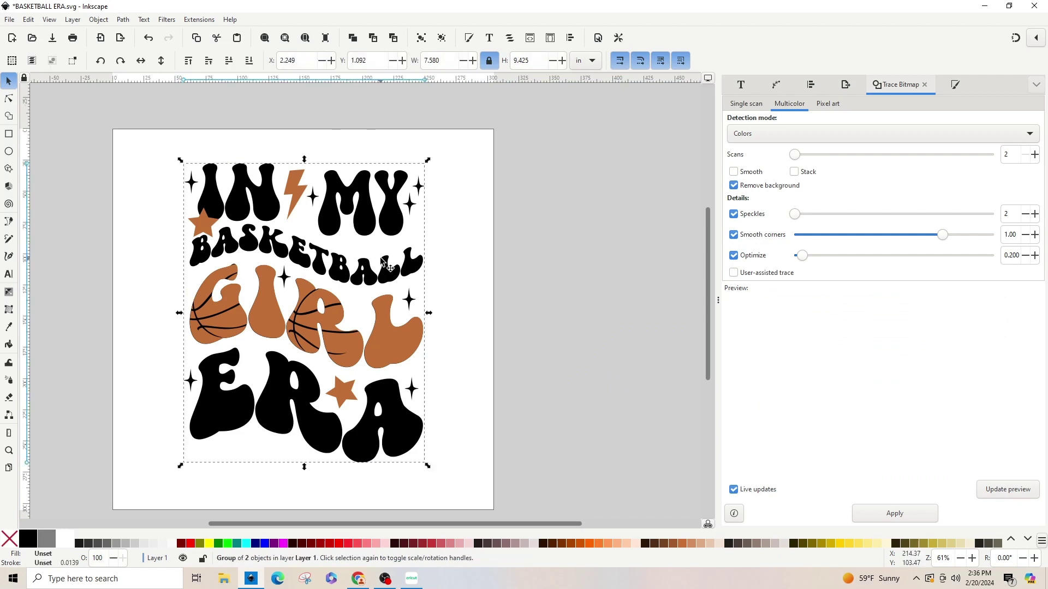
Save the design in Documents as a Plain SVG copy named "basketball girl era 1"
left_click(9, 19)
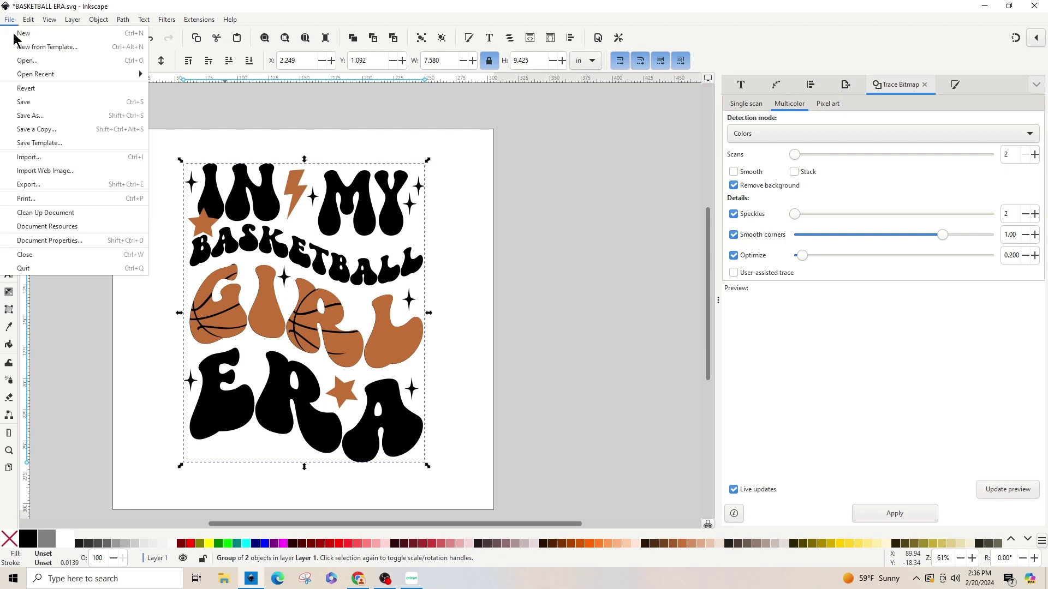
left_click(38, 119)
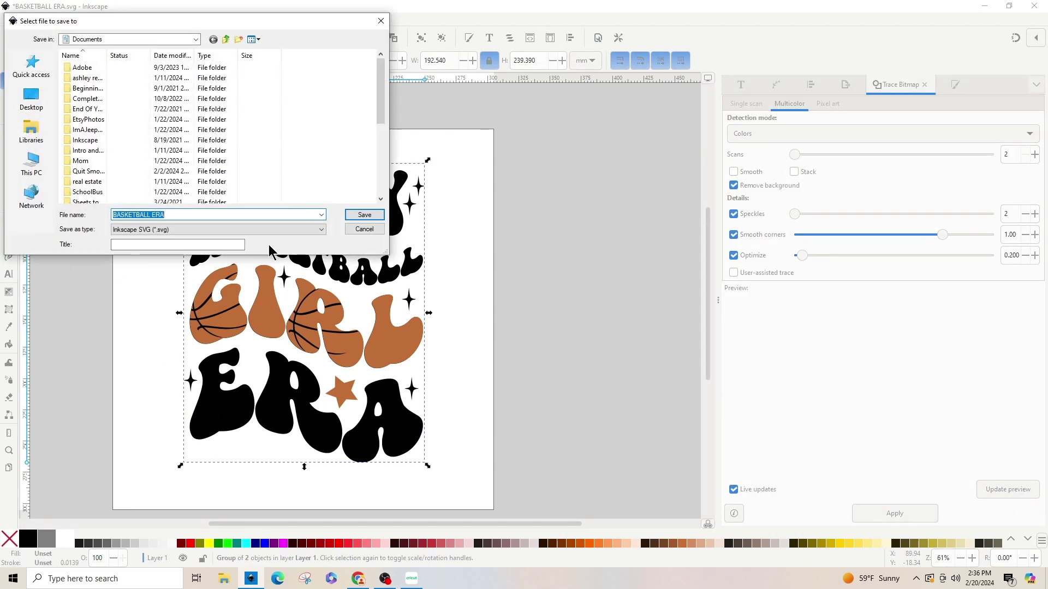
type("basketball girl era 1")
key("Tab")
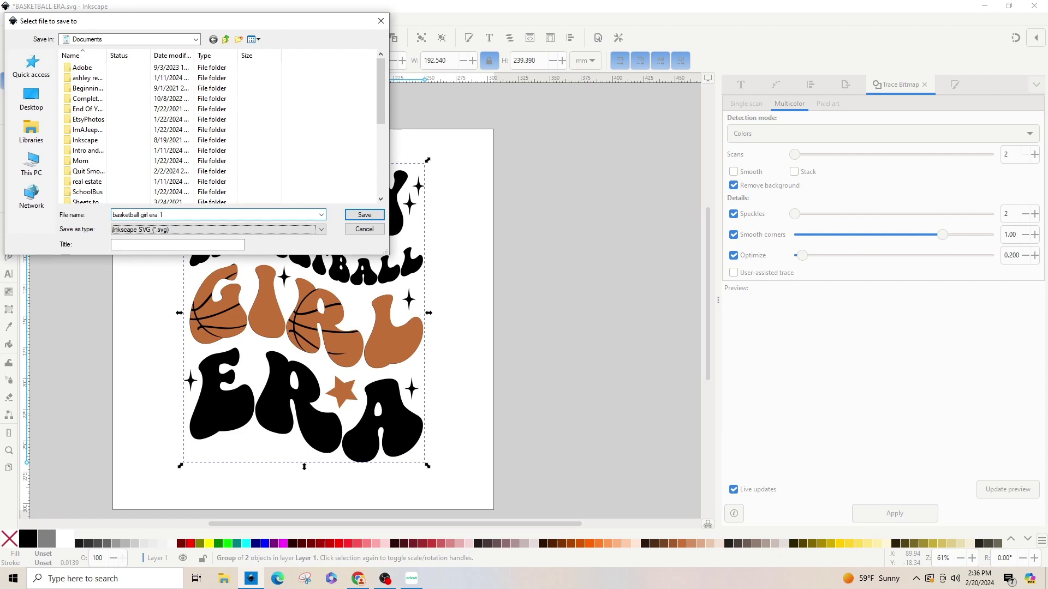
key("alt+Down")
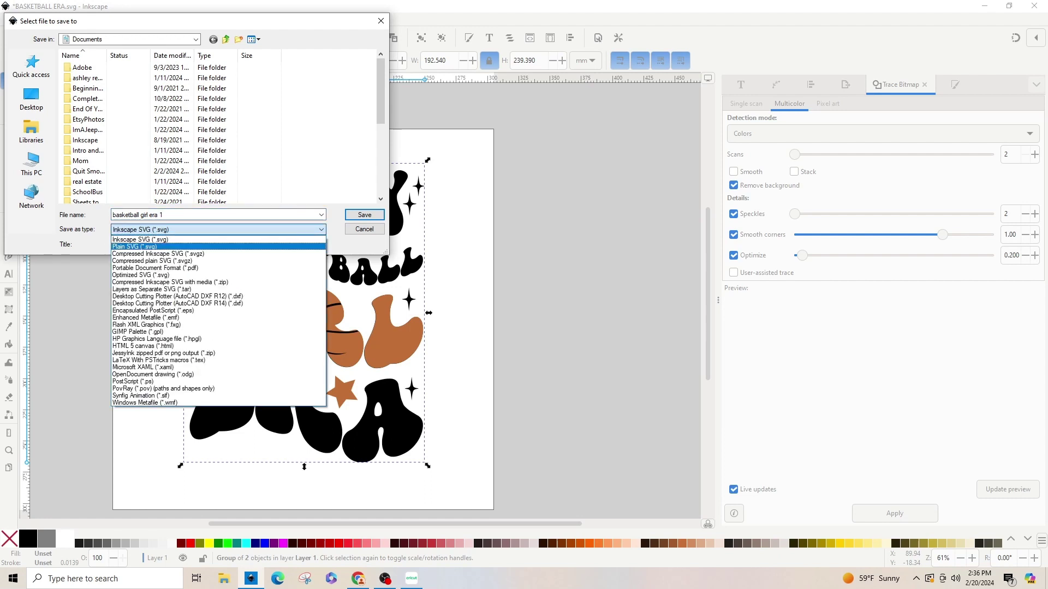
left_click(269, 246)
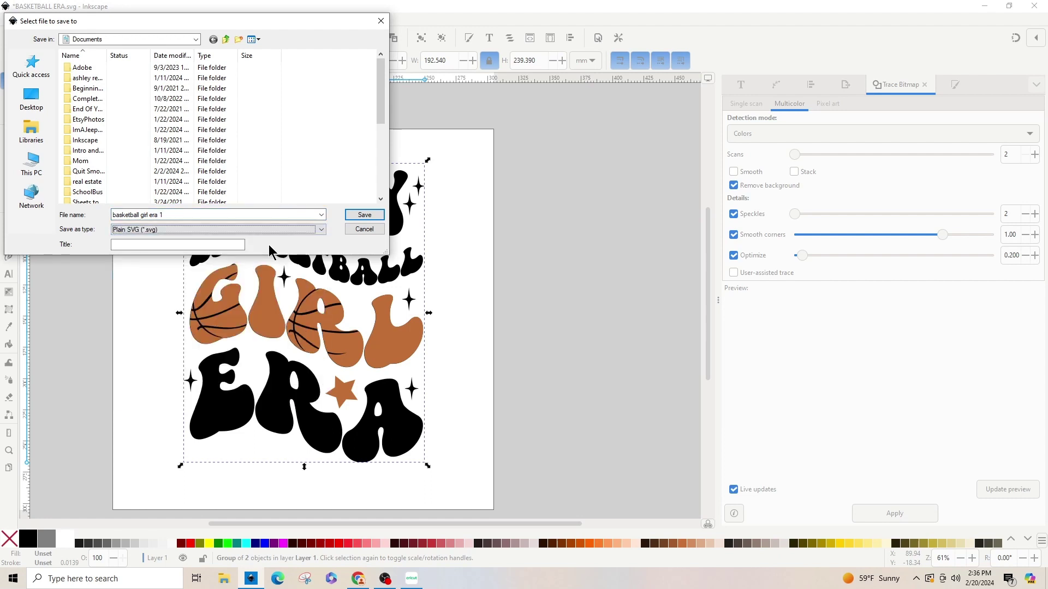
key("Return")
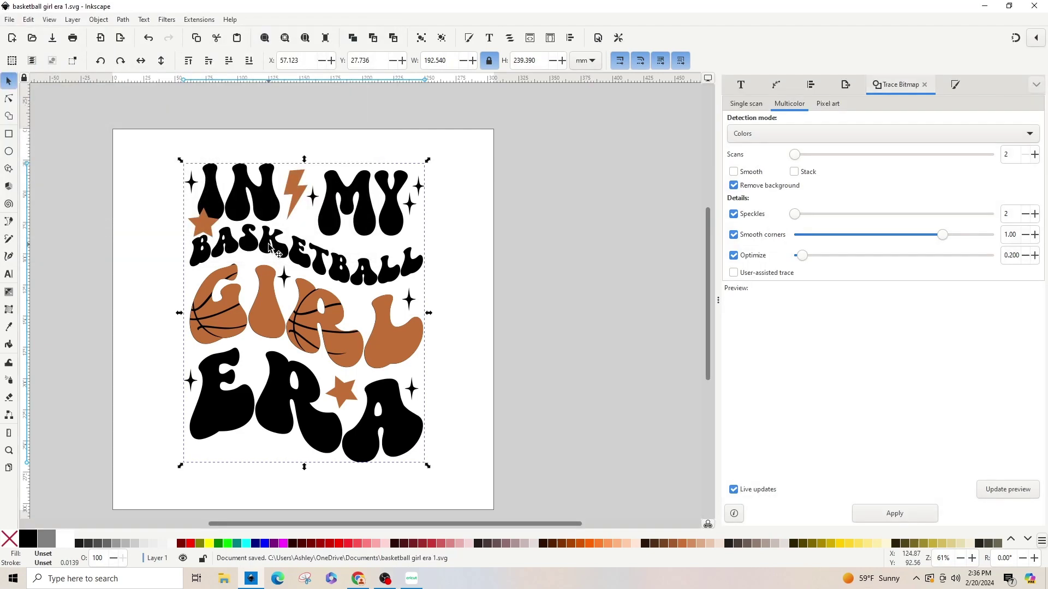